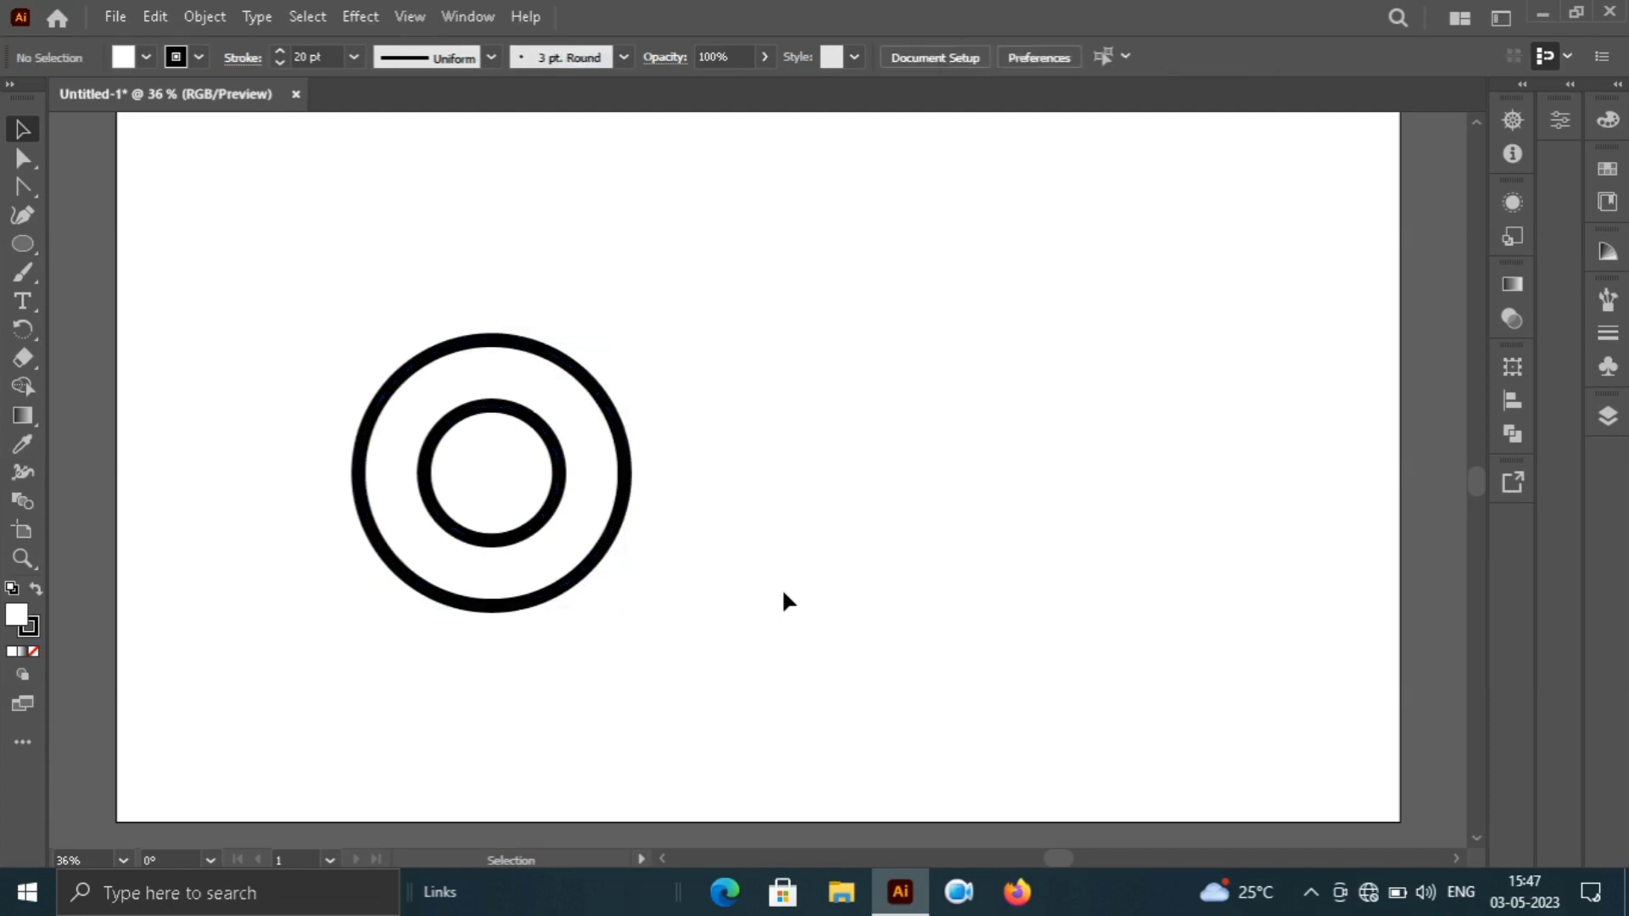
- Draw a square to the right of the concentric circles and rotate it 45 degrees into a diamond
key("m")
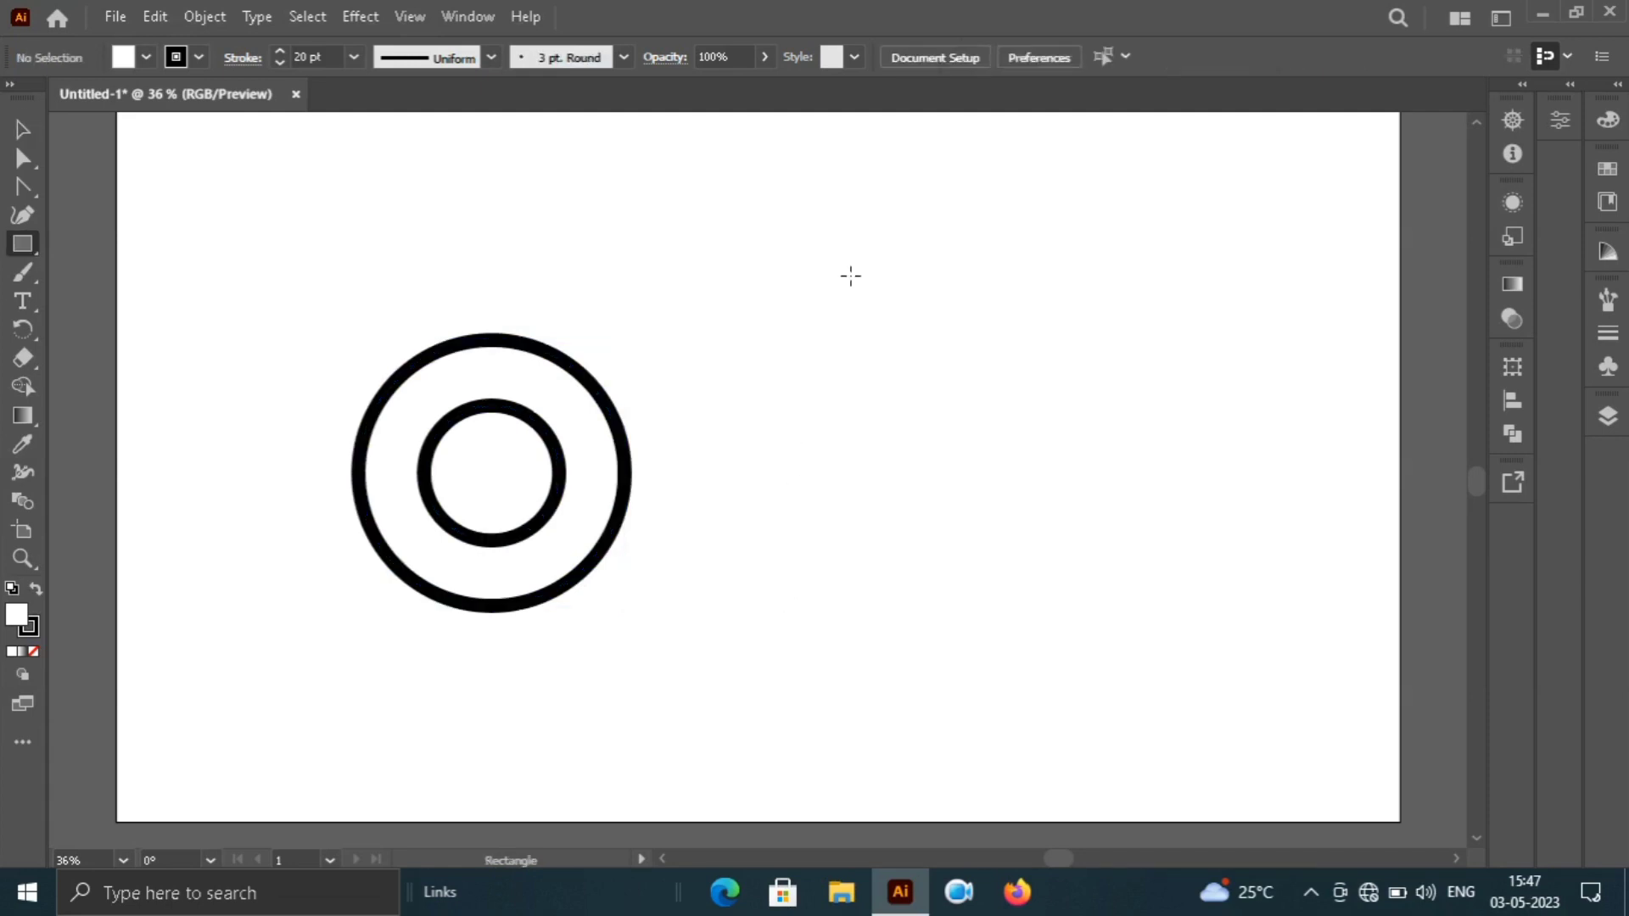
left_click_drag(842, 383, 1055, 548)
key("v")
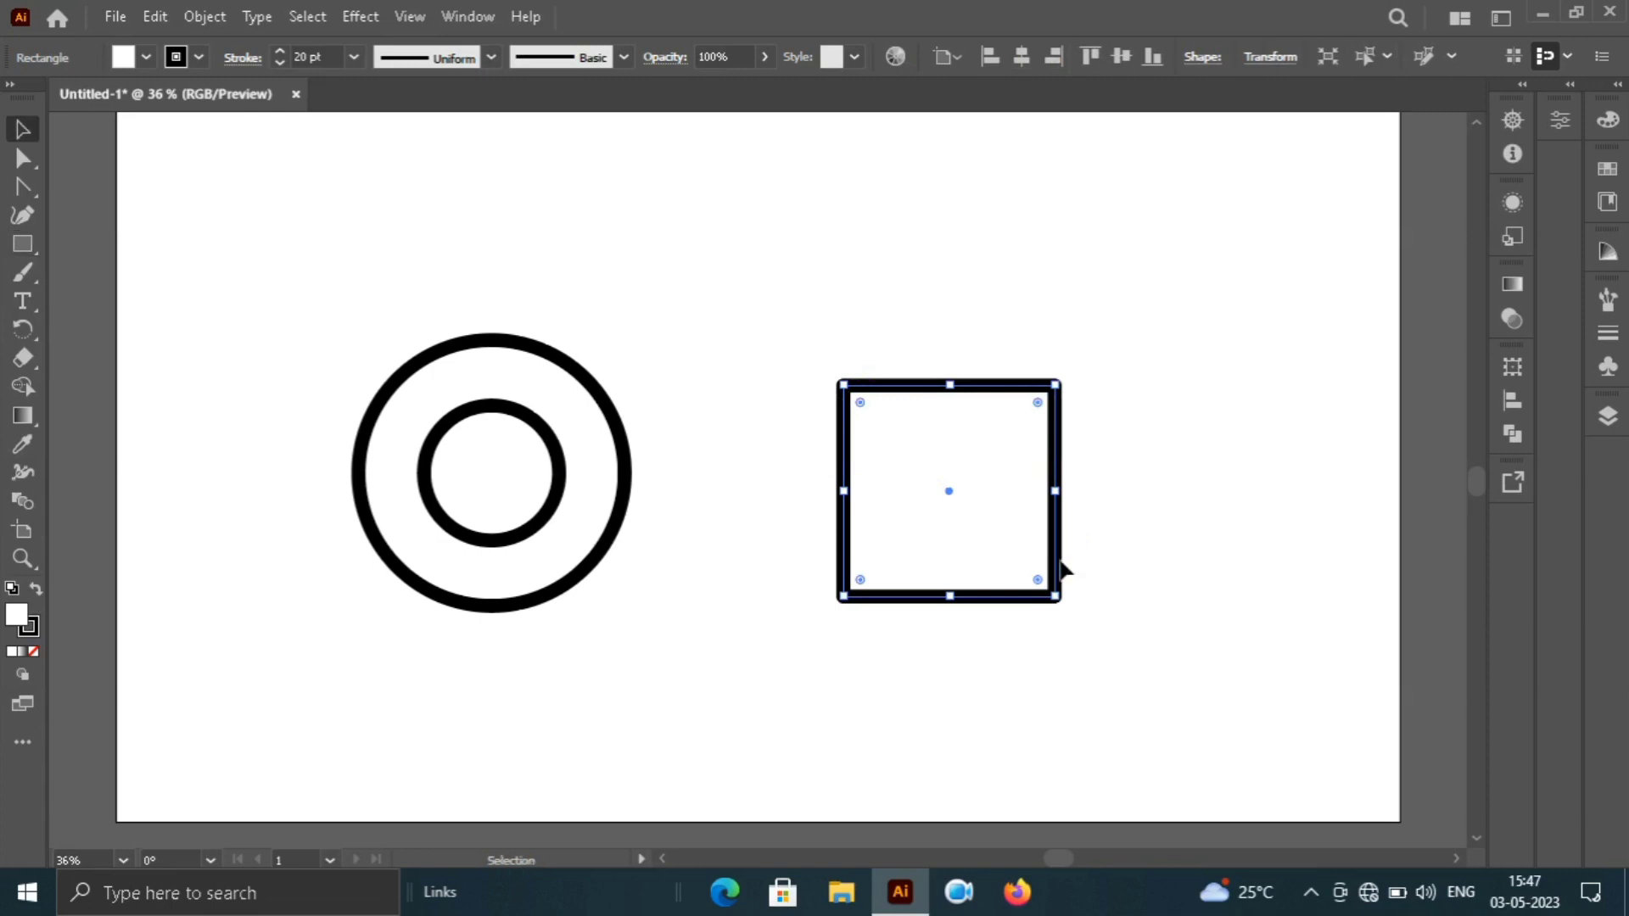
left_click_drag(1065, 605, 1103, 471)
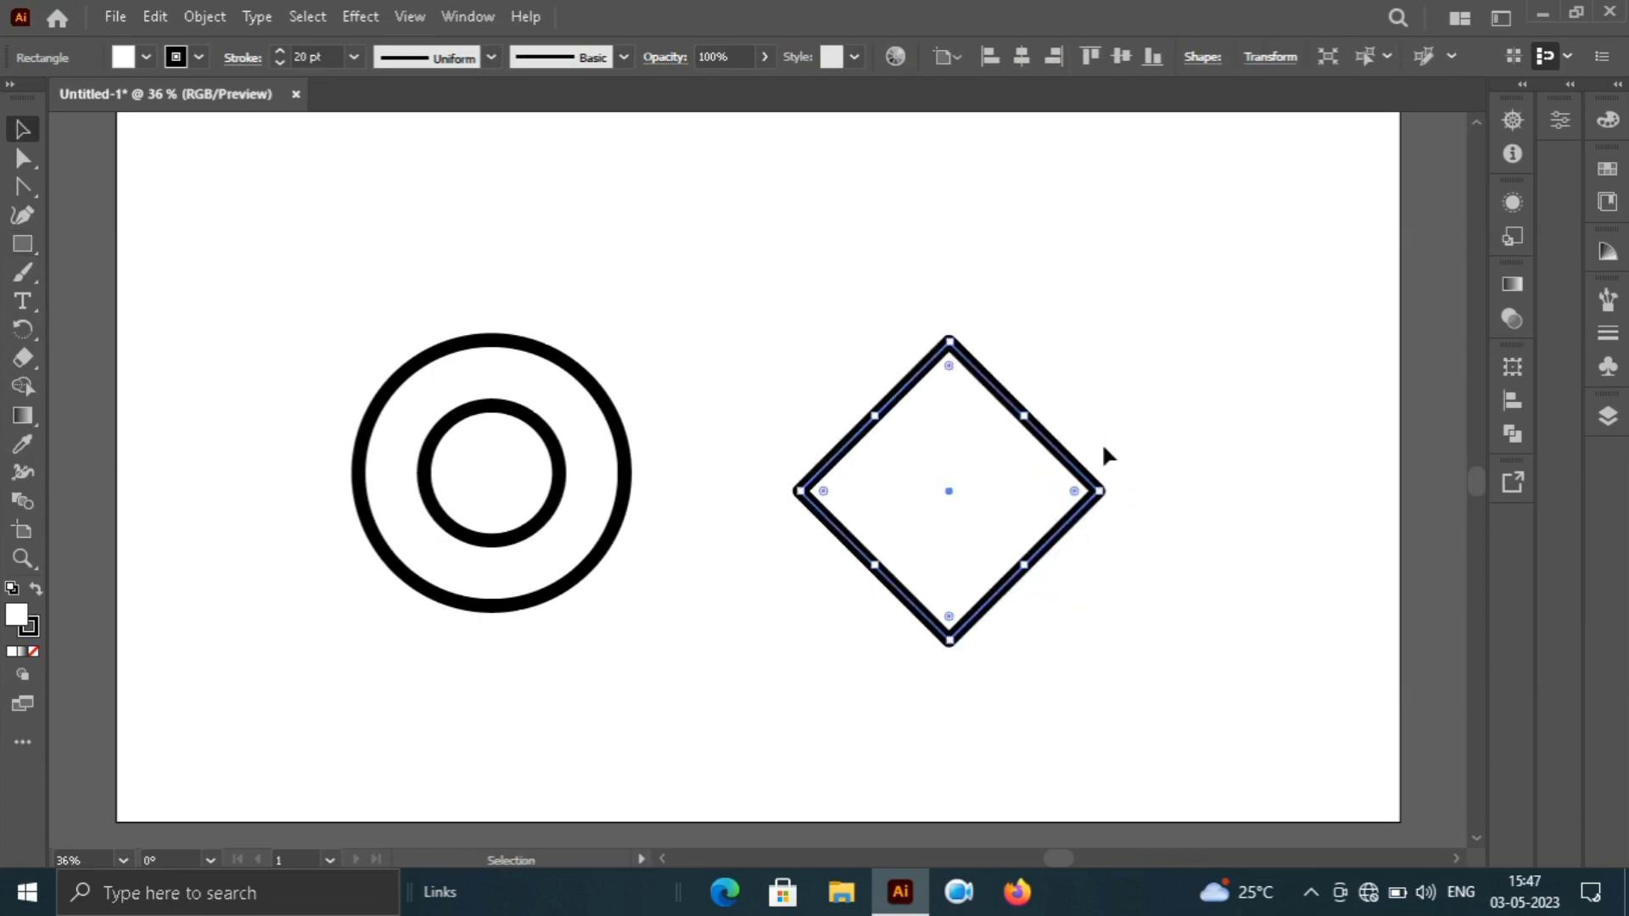
left_click(1120, 408)
- Draw a straight vertical line with the Pen tool through the diamond's upper and lower corners, extending past both
key("p")
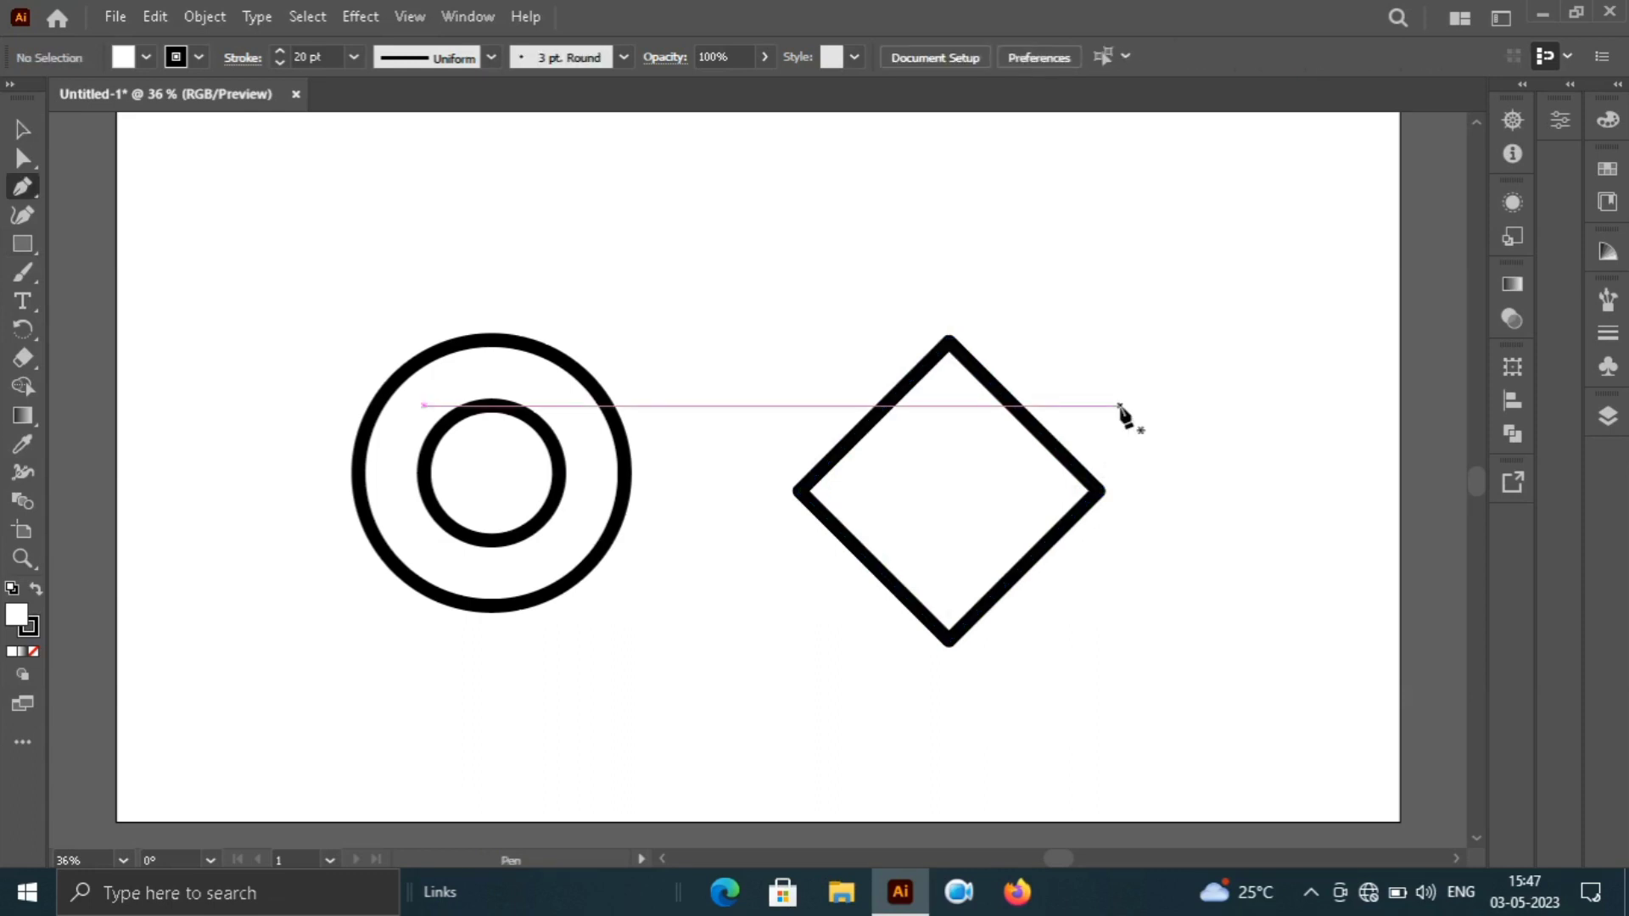
left_click(949, 240)
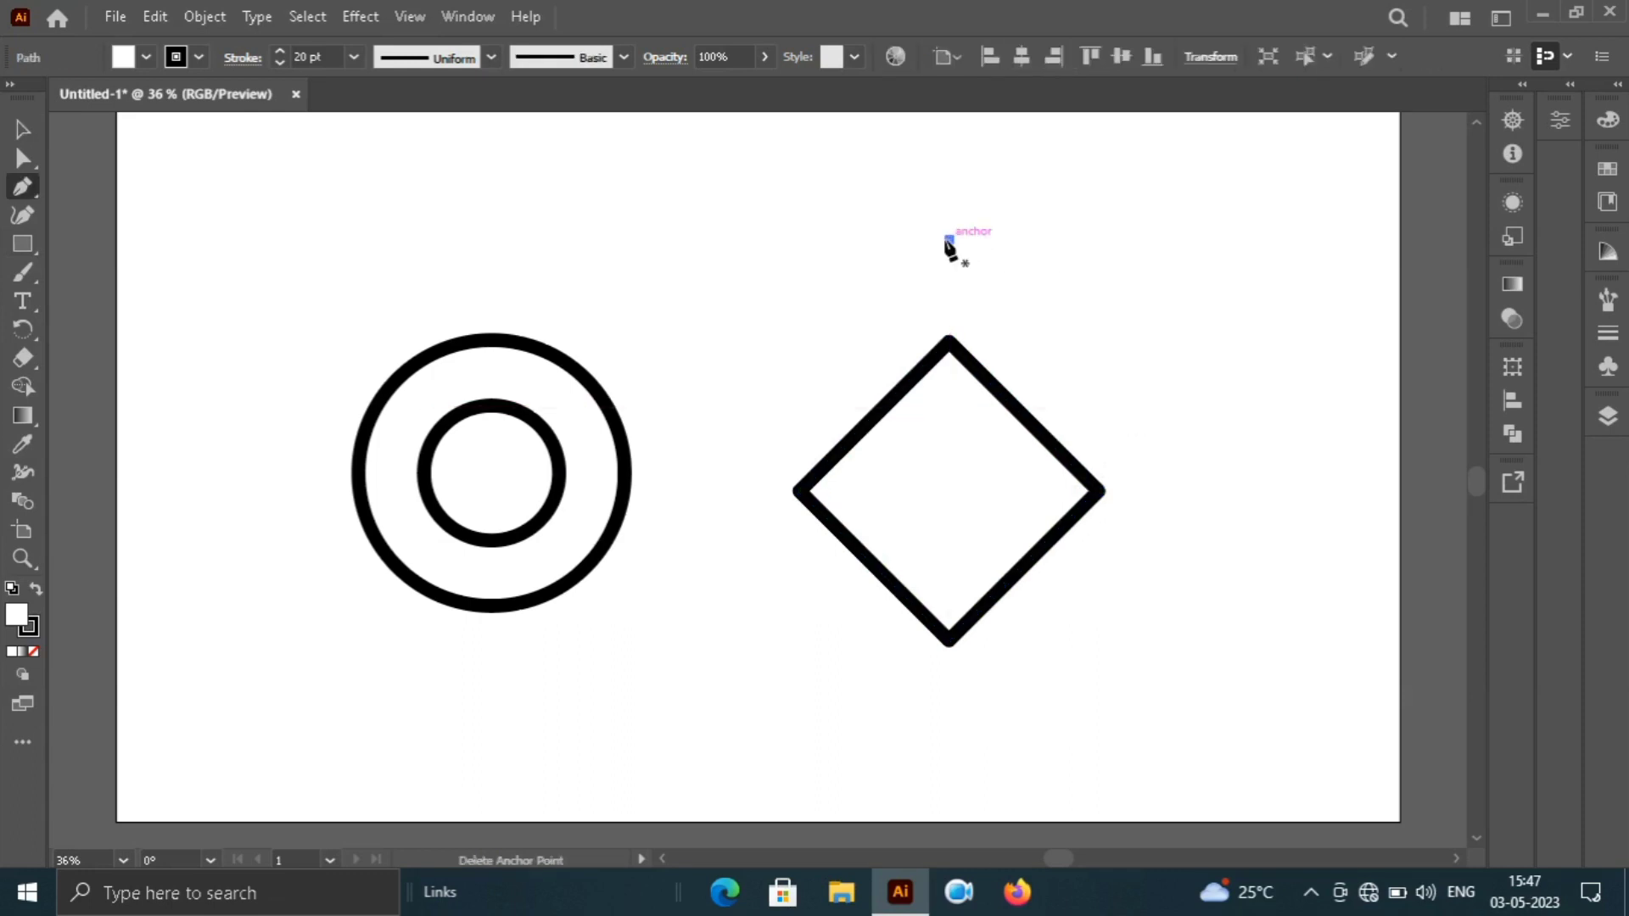
left_click(949, 747)
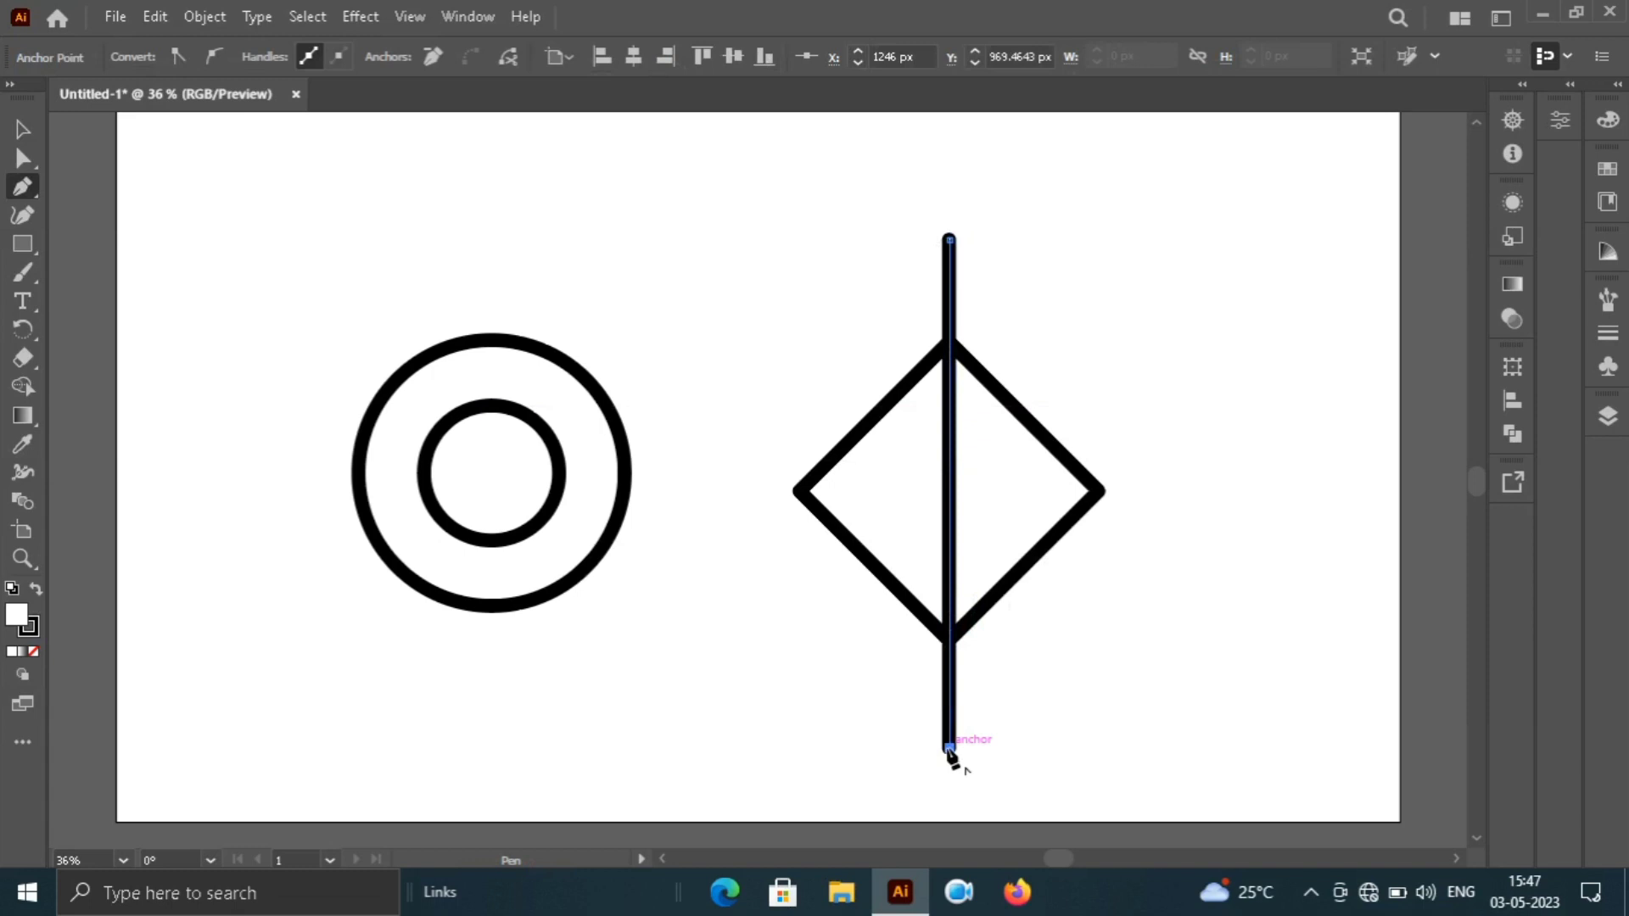
key("v")
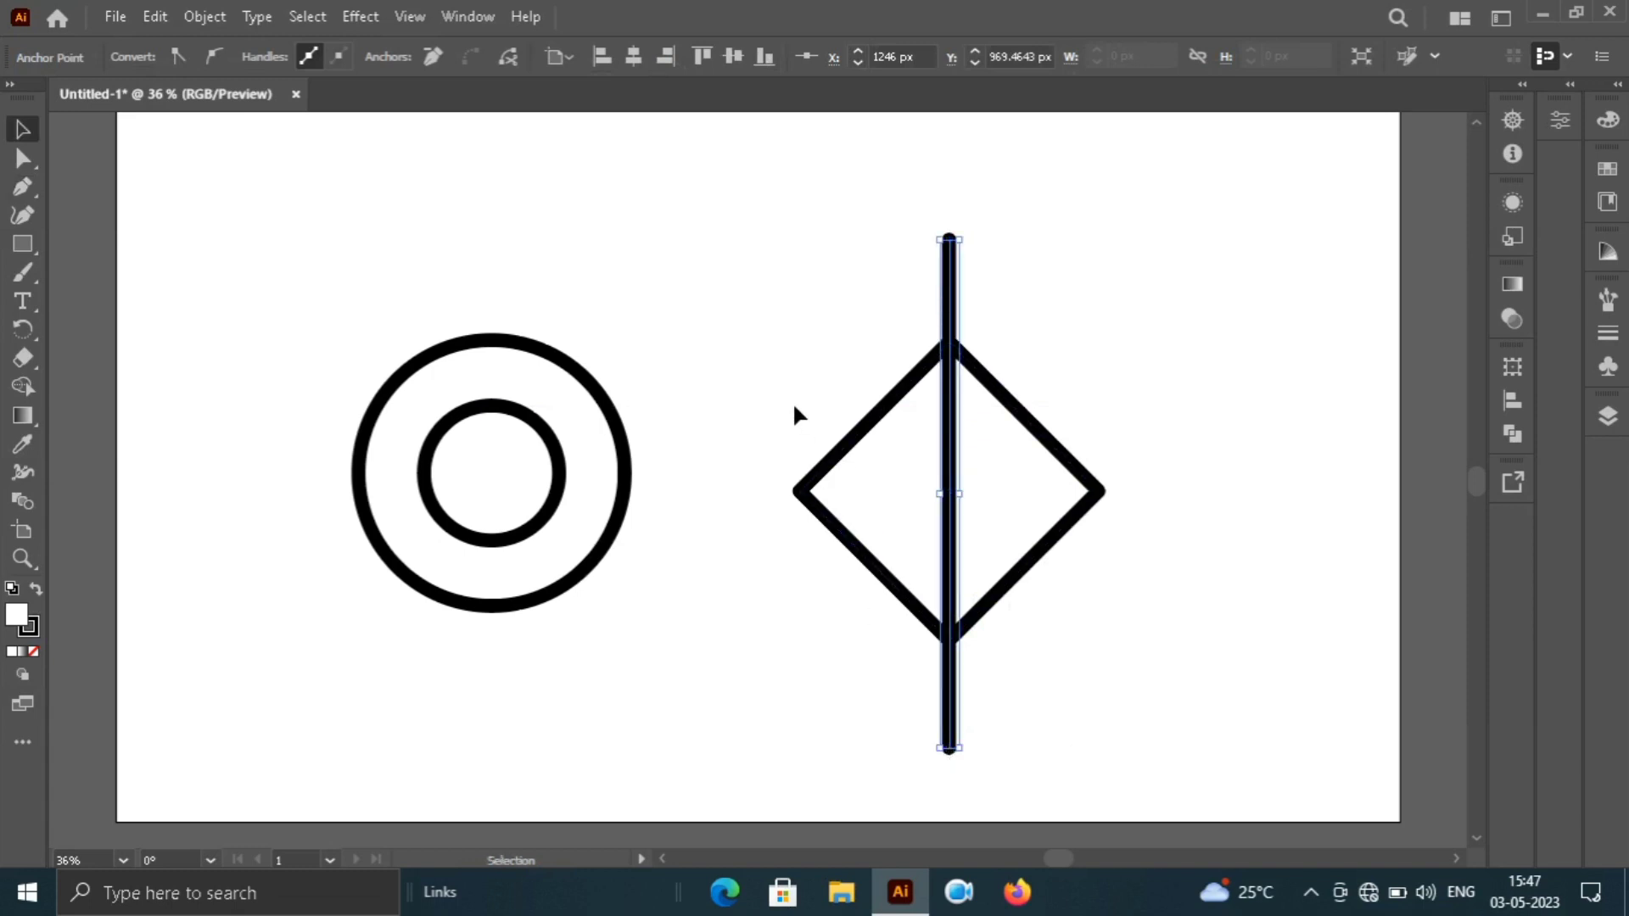
- Use Shape Builder on the diamond and line to remove the right half and both protruding line ends, keeping the left-pointing triangle
left_click_drag(783, 337, 976, 458)
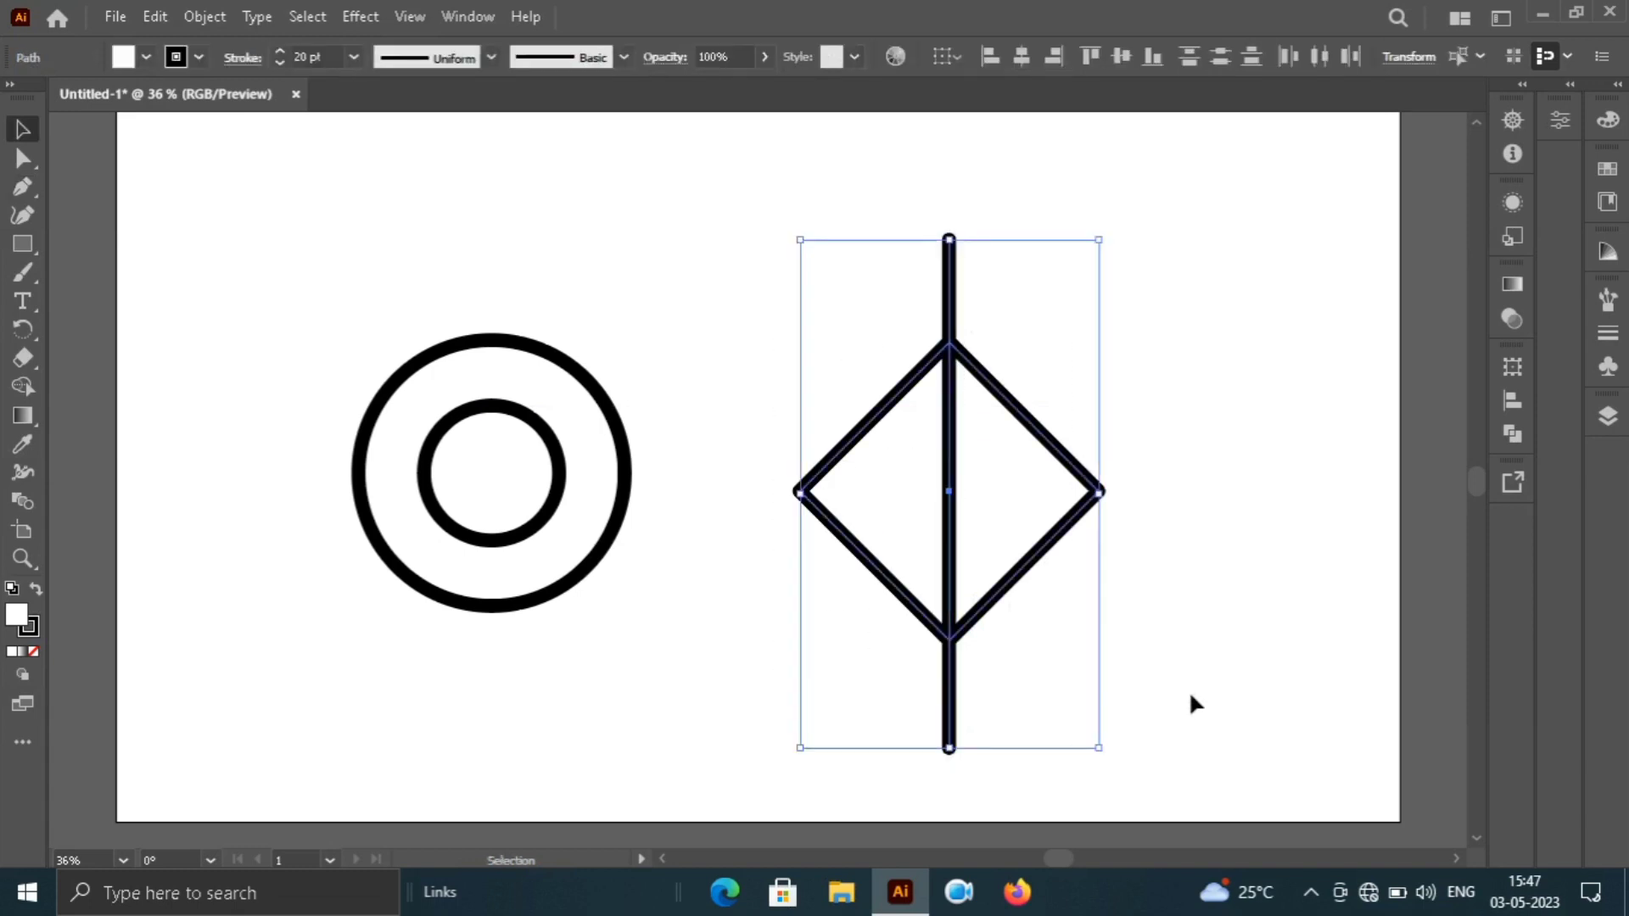
key("shift+m")
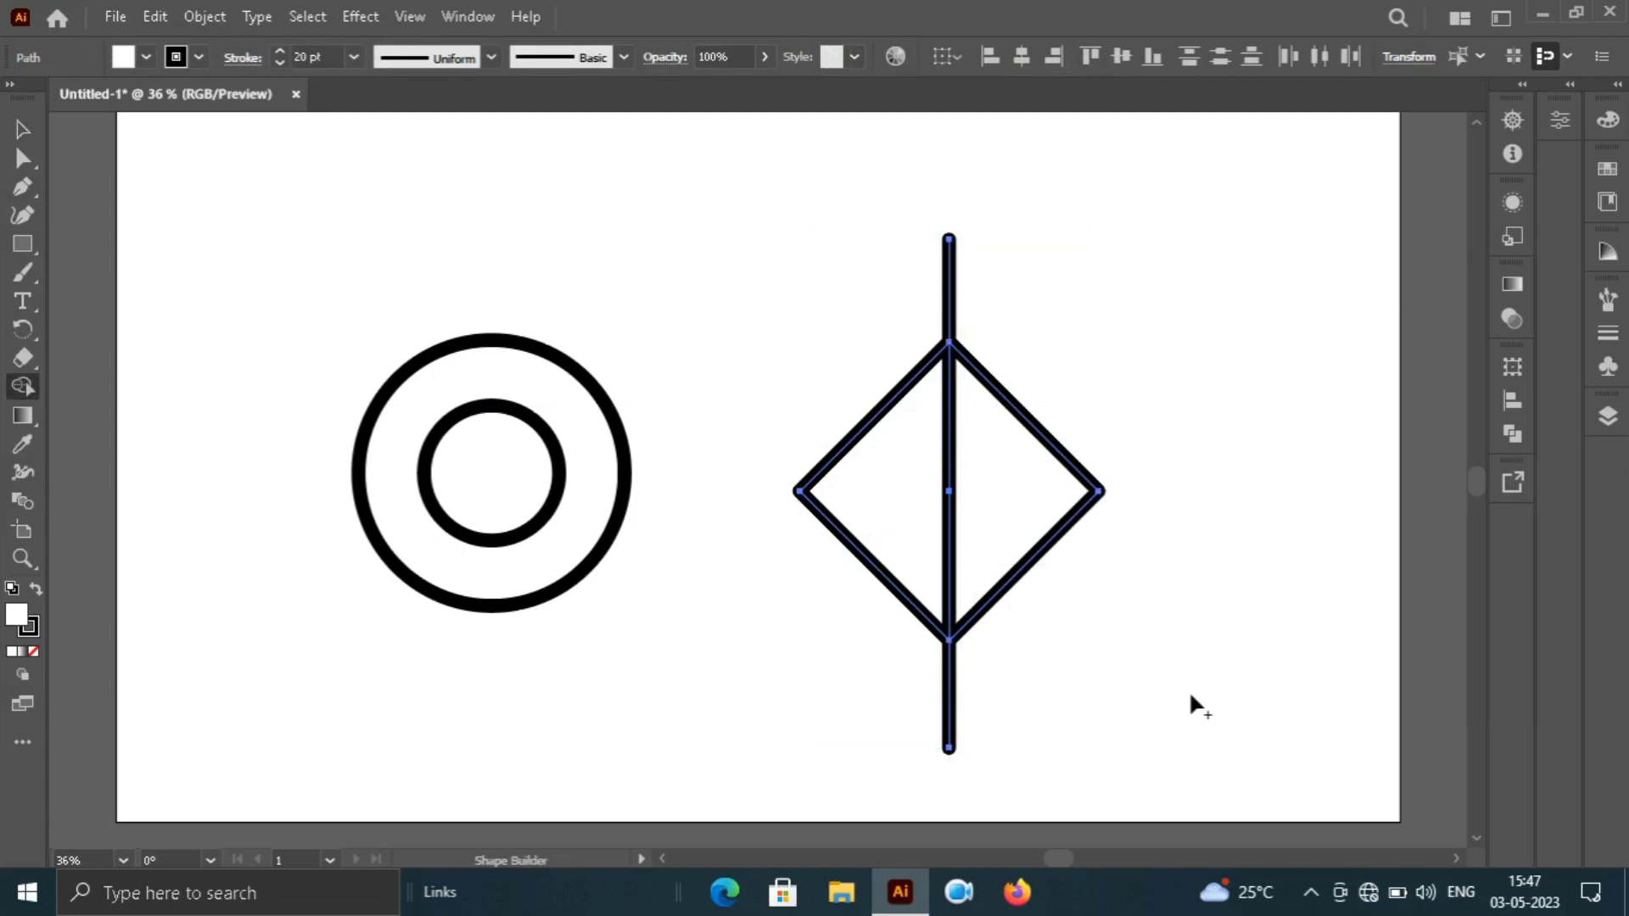
left_click(947, 725, "alt")
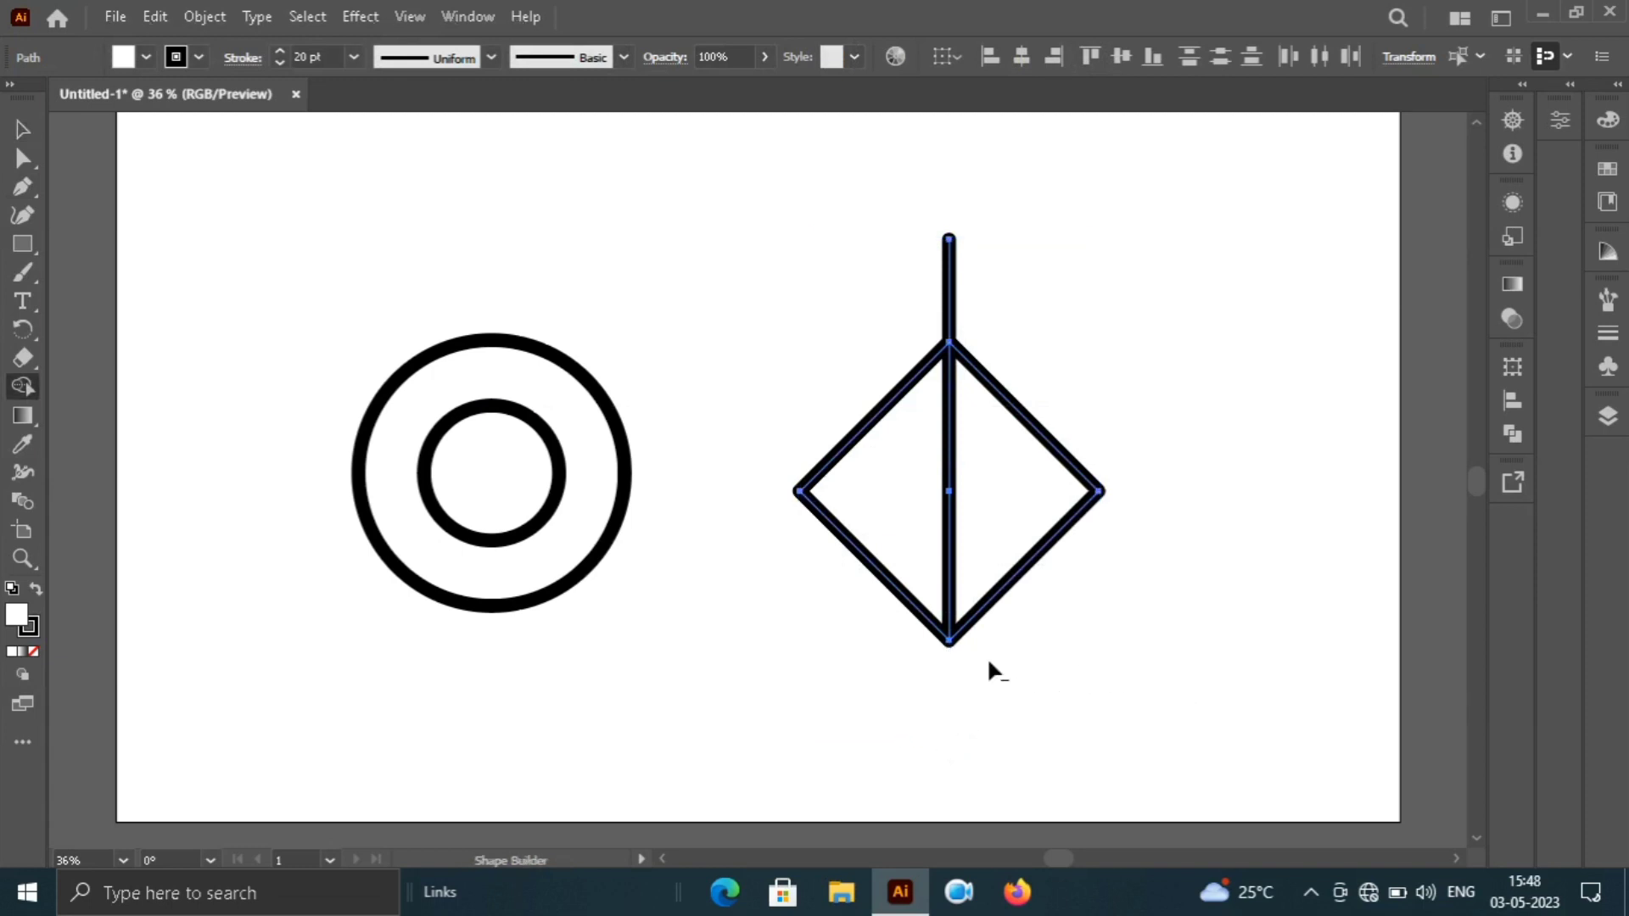
left_click(1008, 578, "alt")
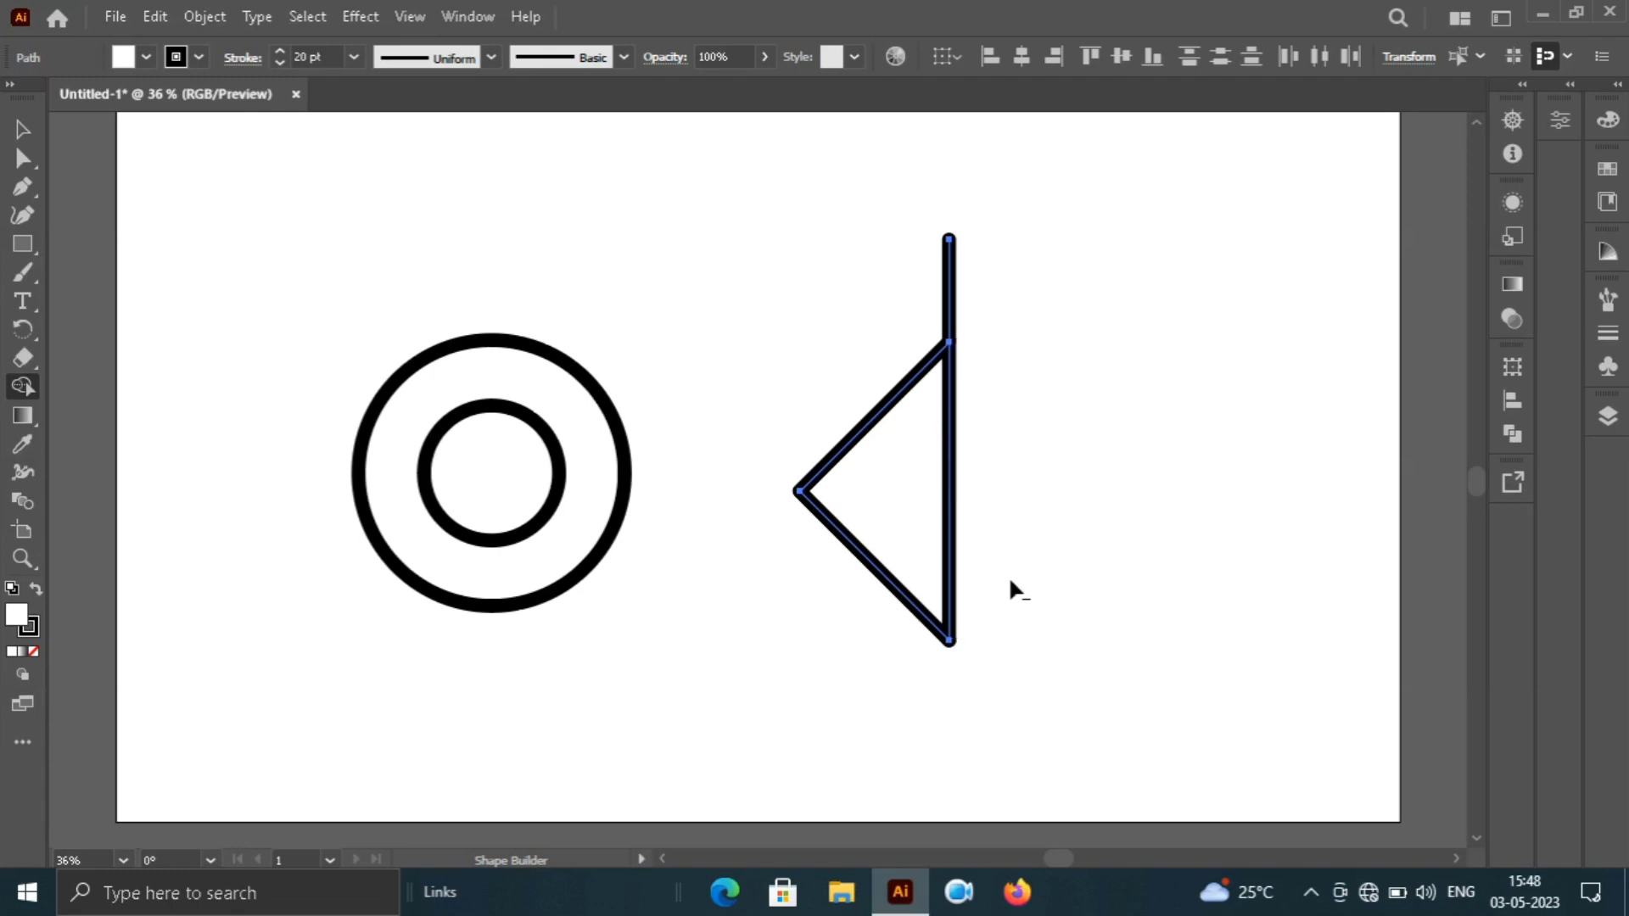
left_click(947, 293, "alt")
left_click(923, 490)
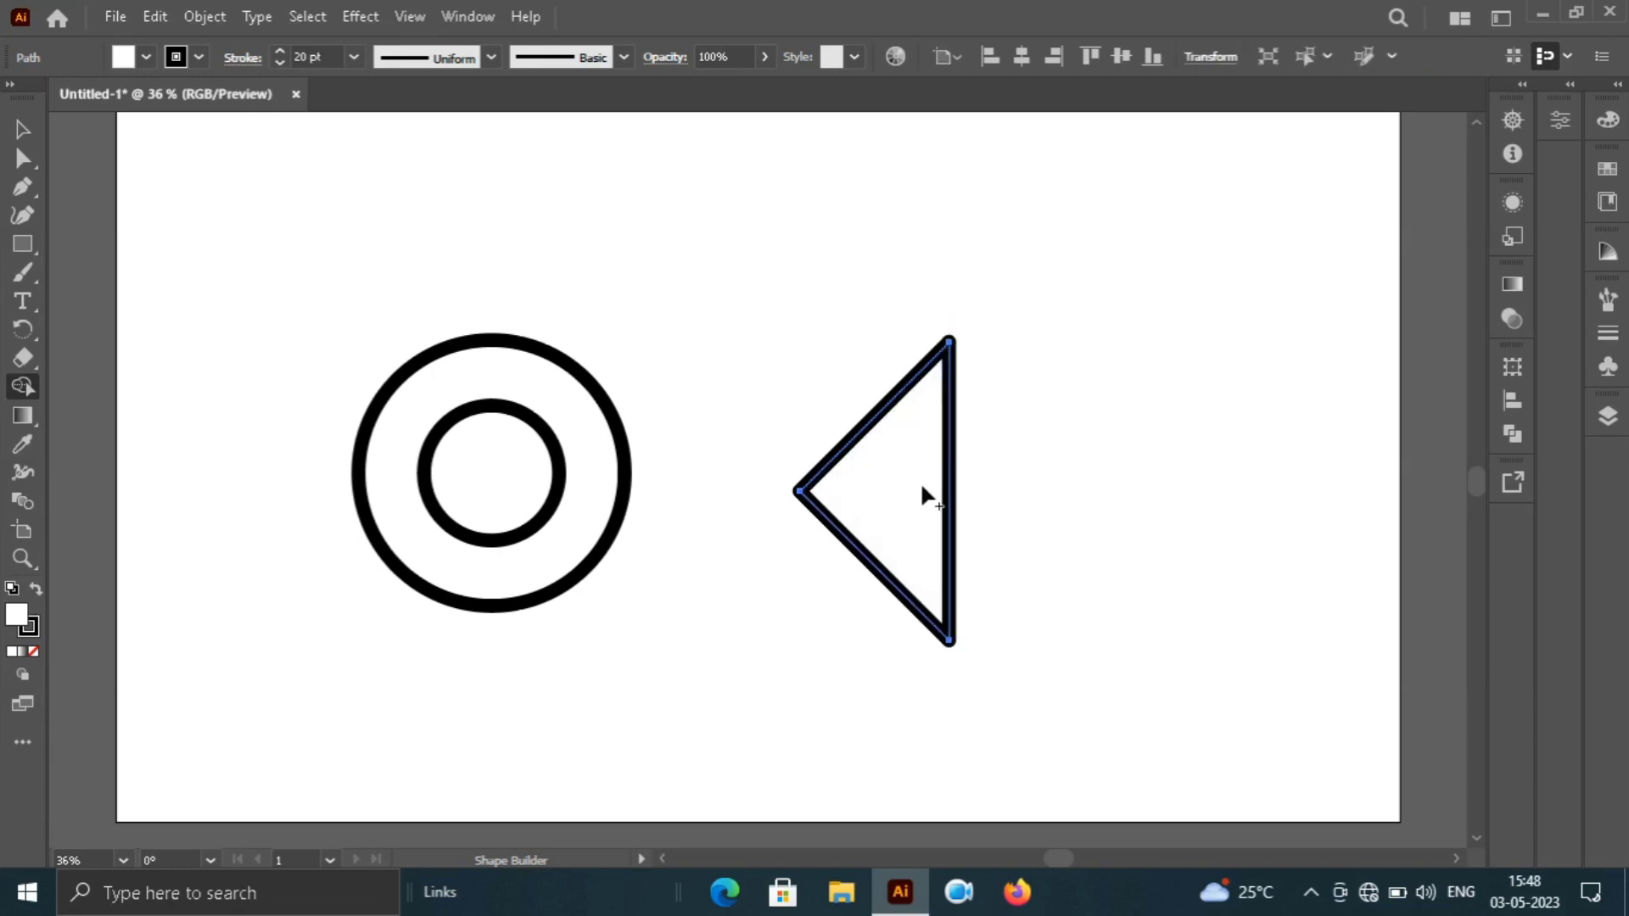
- Move the triangle over the right side of the circles with its tip near their centre, and shift the whole drawing toward the artboard's middle
key("v")
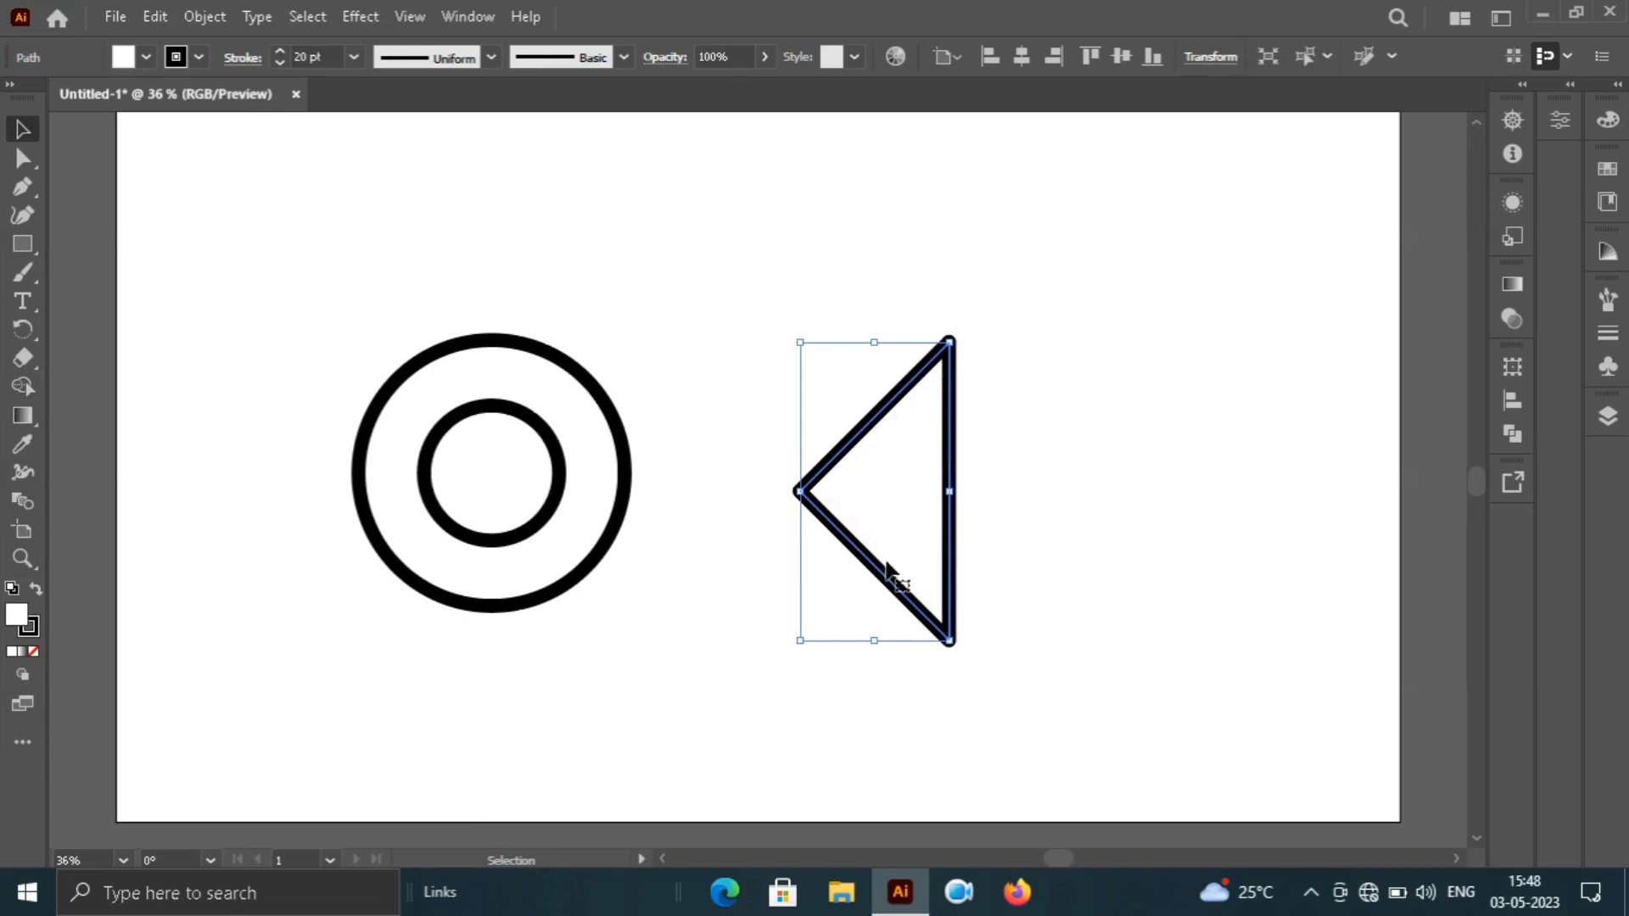
left_click_drag(885, 578, 562, 567)
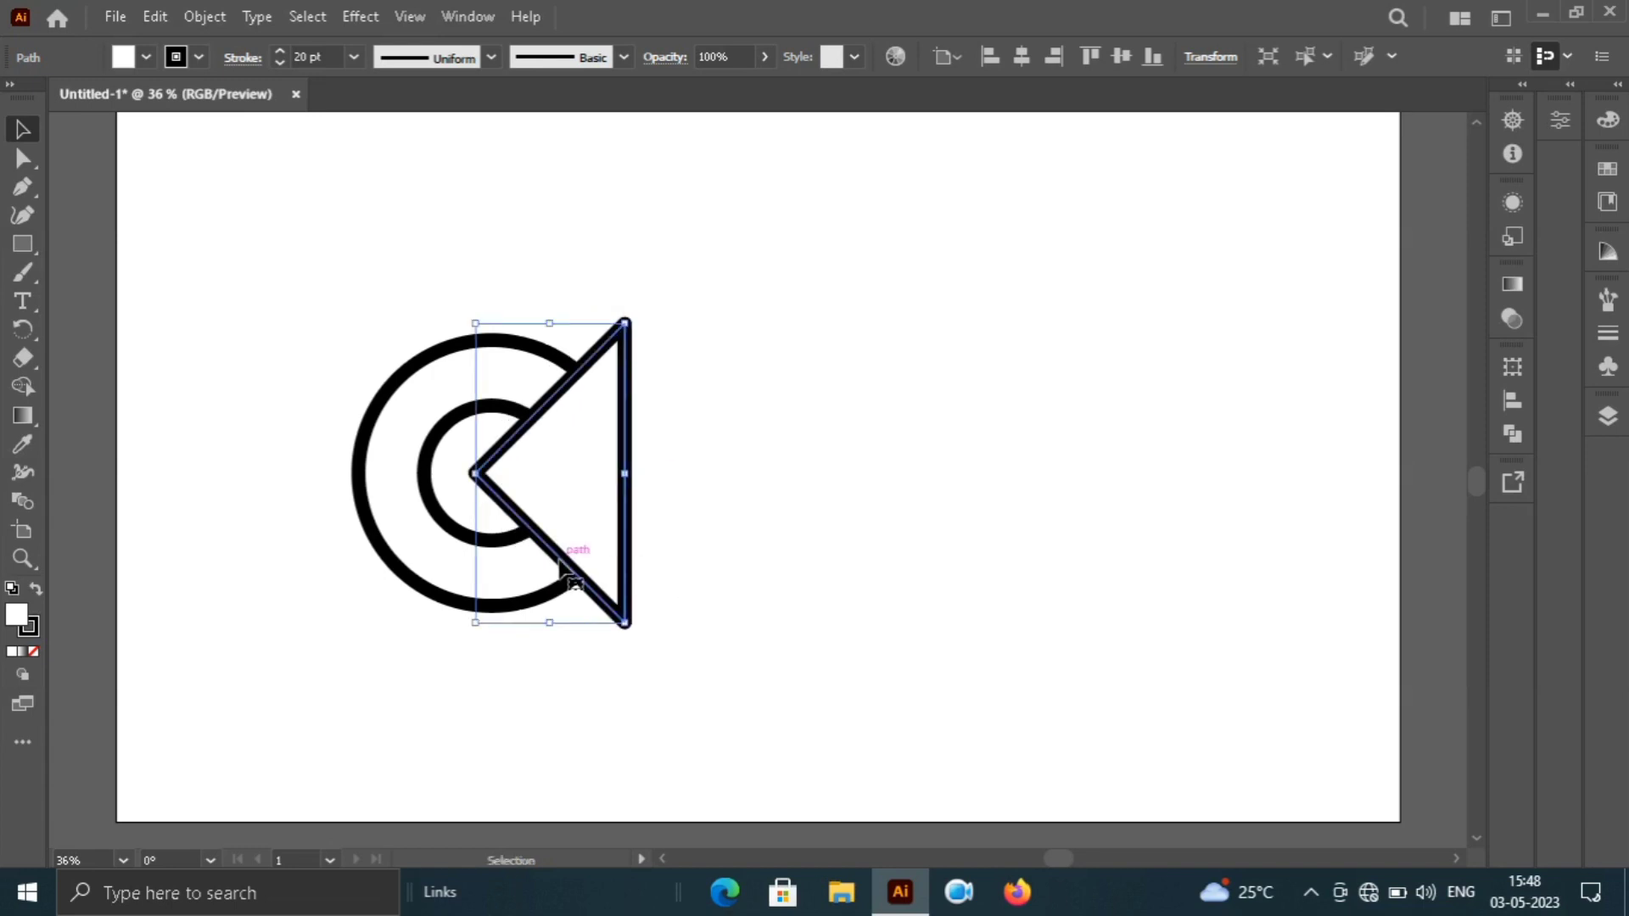
left_click(694, 574)
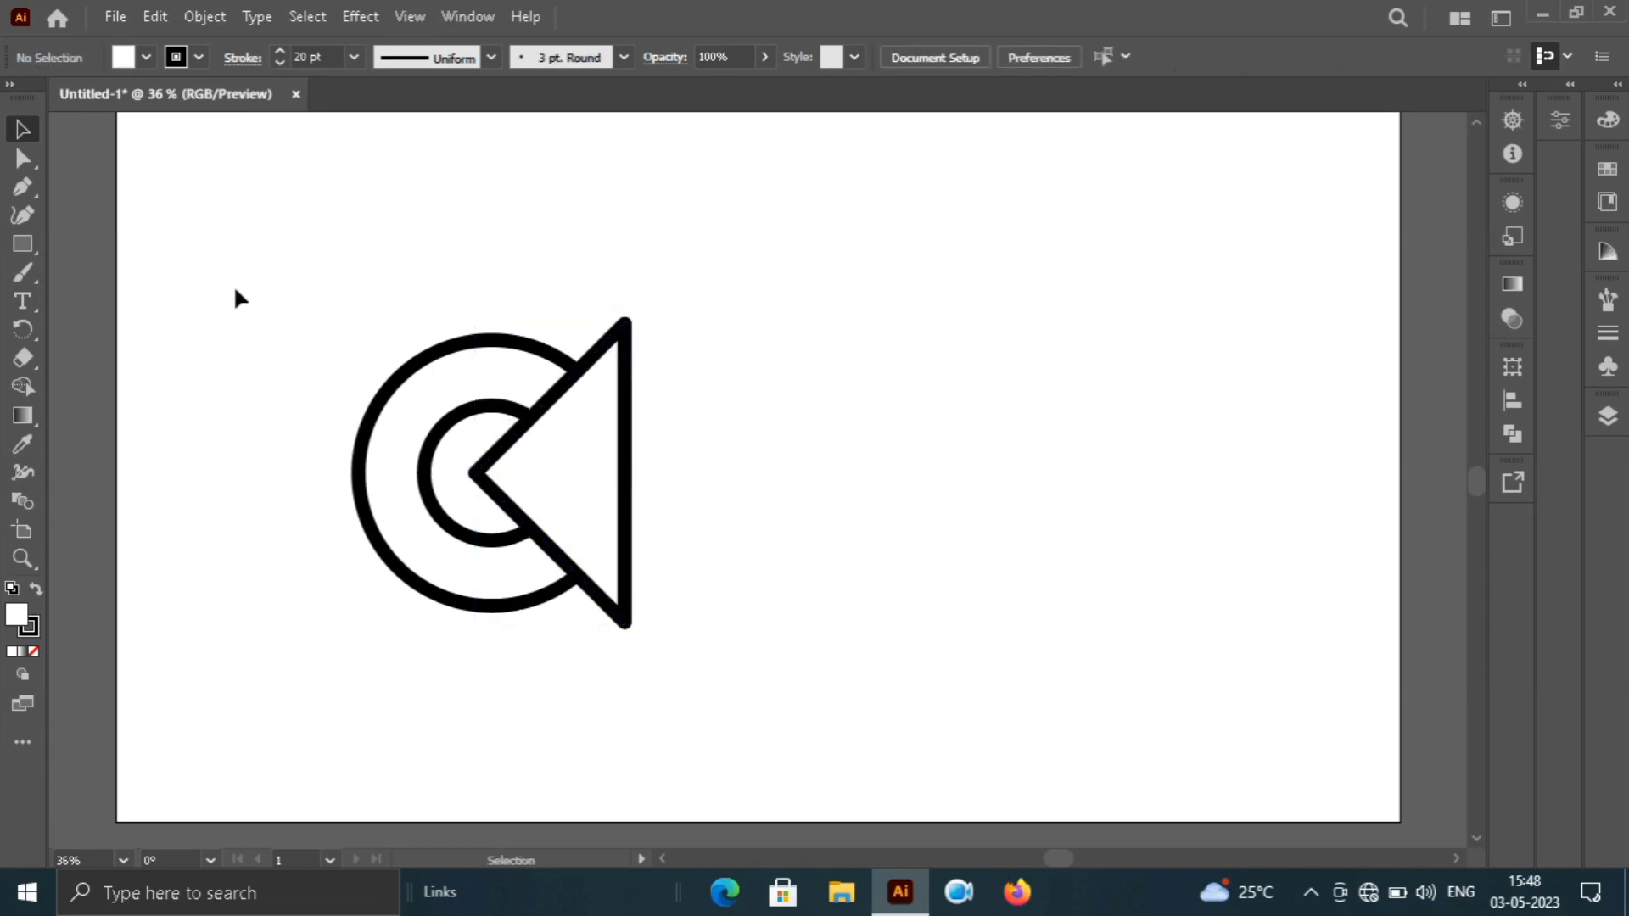
left_click_drag(236, 297, 674, 653)
left_click_drag(511, 604, 693, 619)
left_click(852, 578)
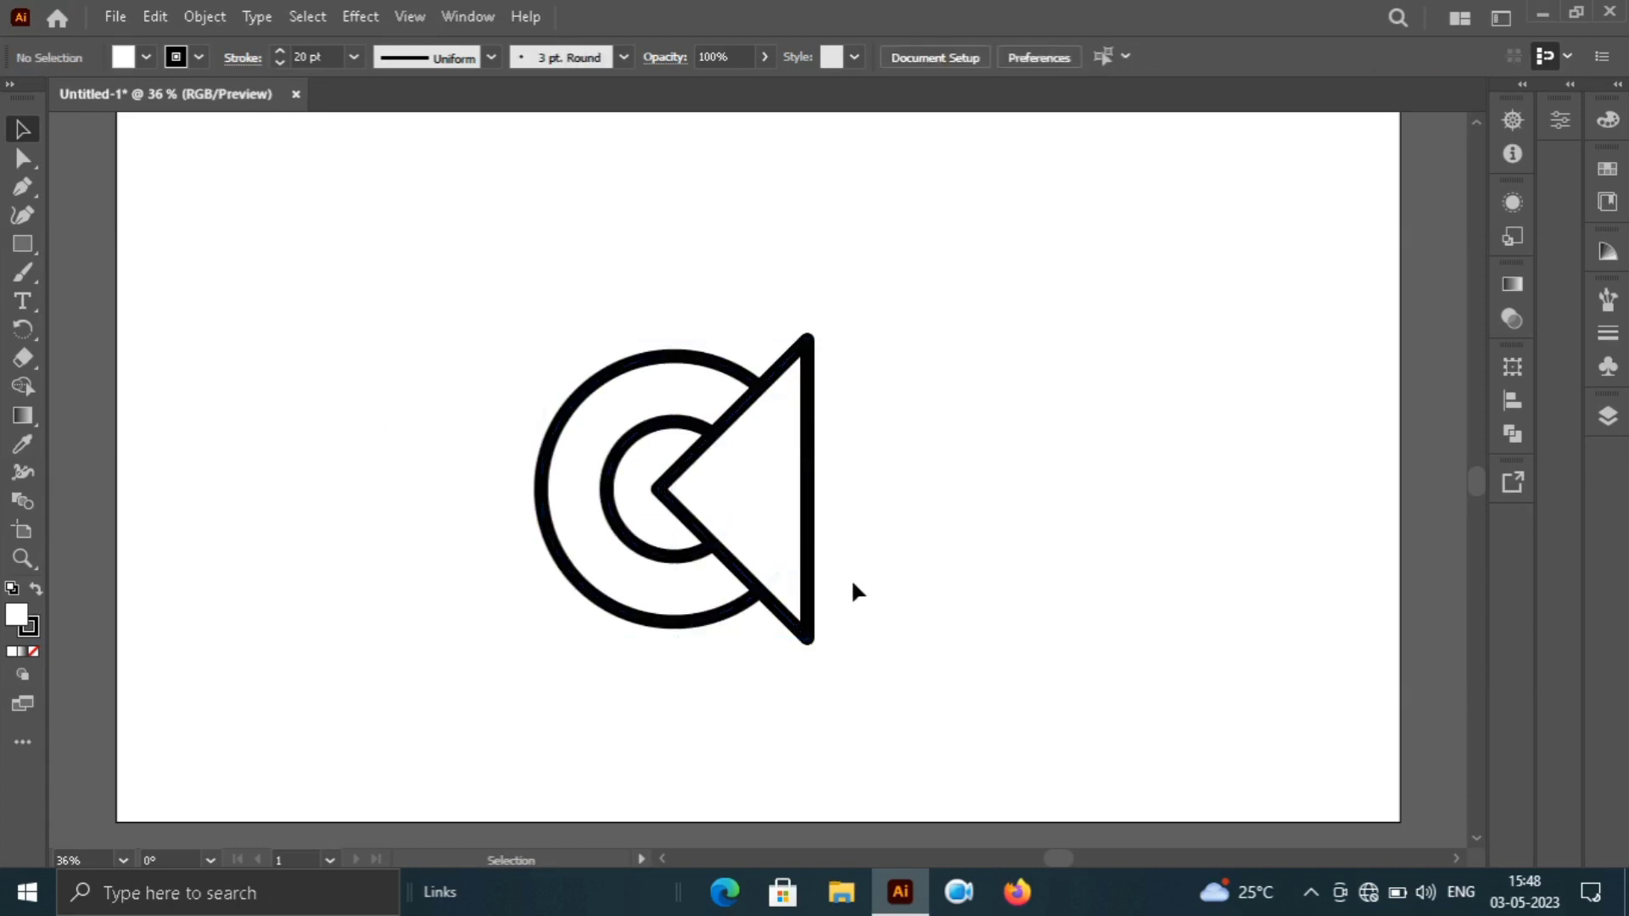
- Scale the triangle up slightly and shift it left, matching its vertical side to the outer circle's right edge
left_click(732, 564)
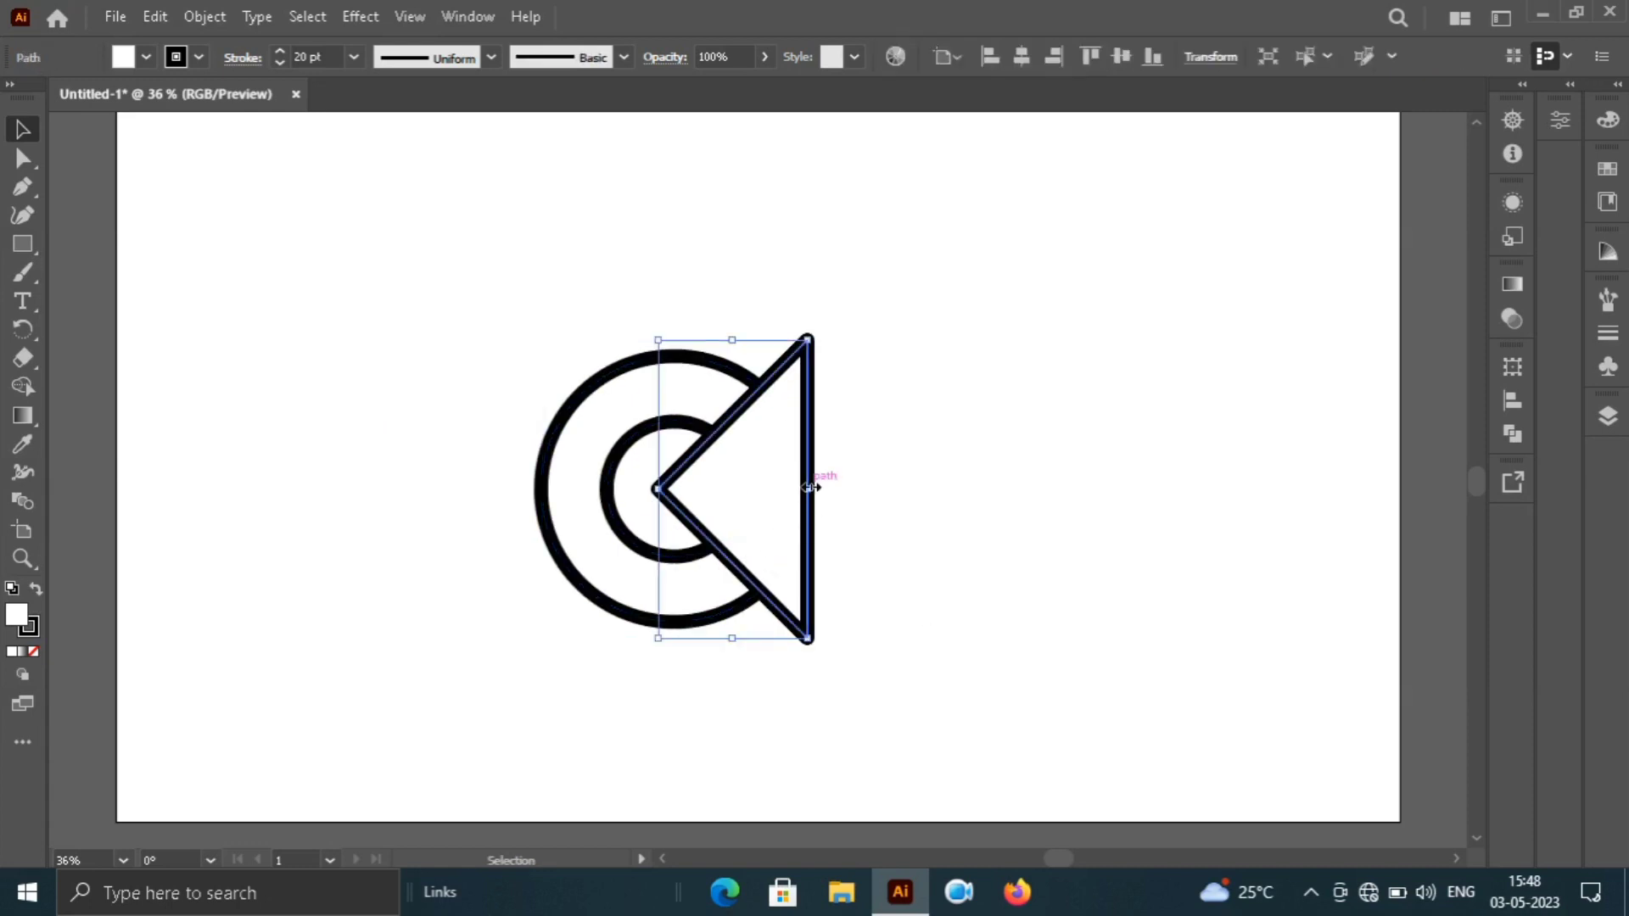
left_click_drag(810, 488, 820, 489)
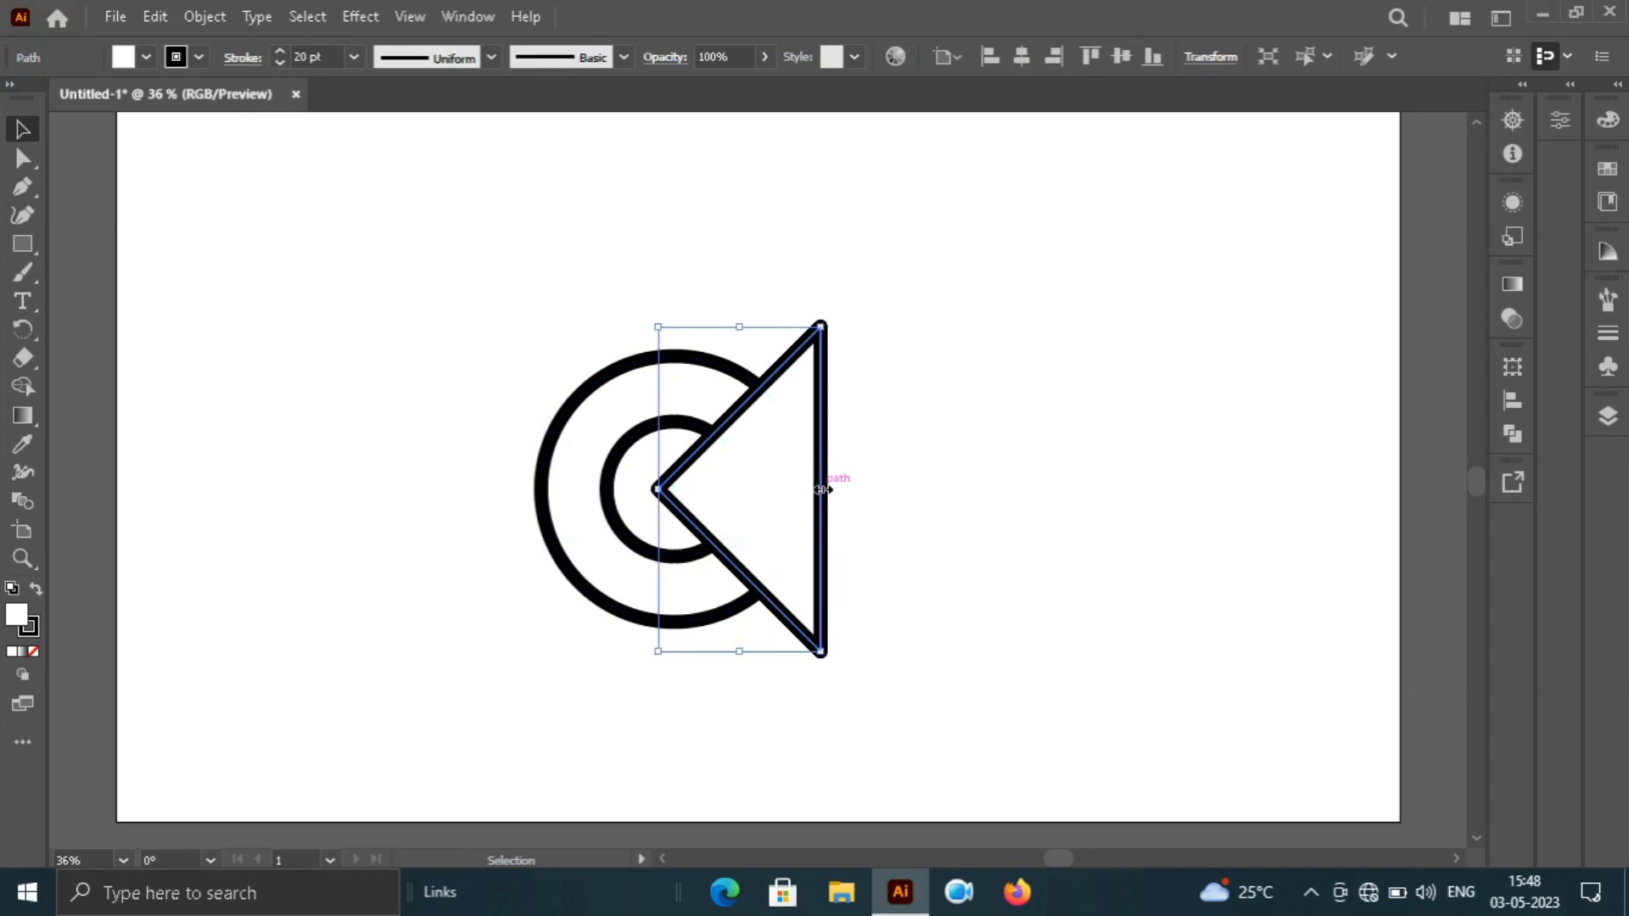
left_click_drag(739, 579, 735, 580)
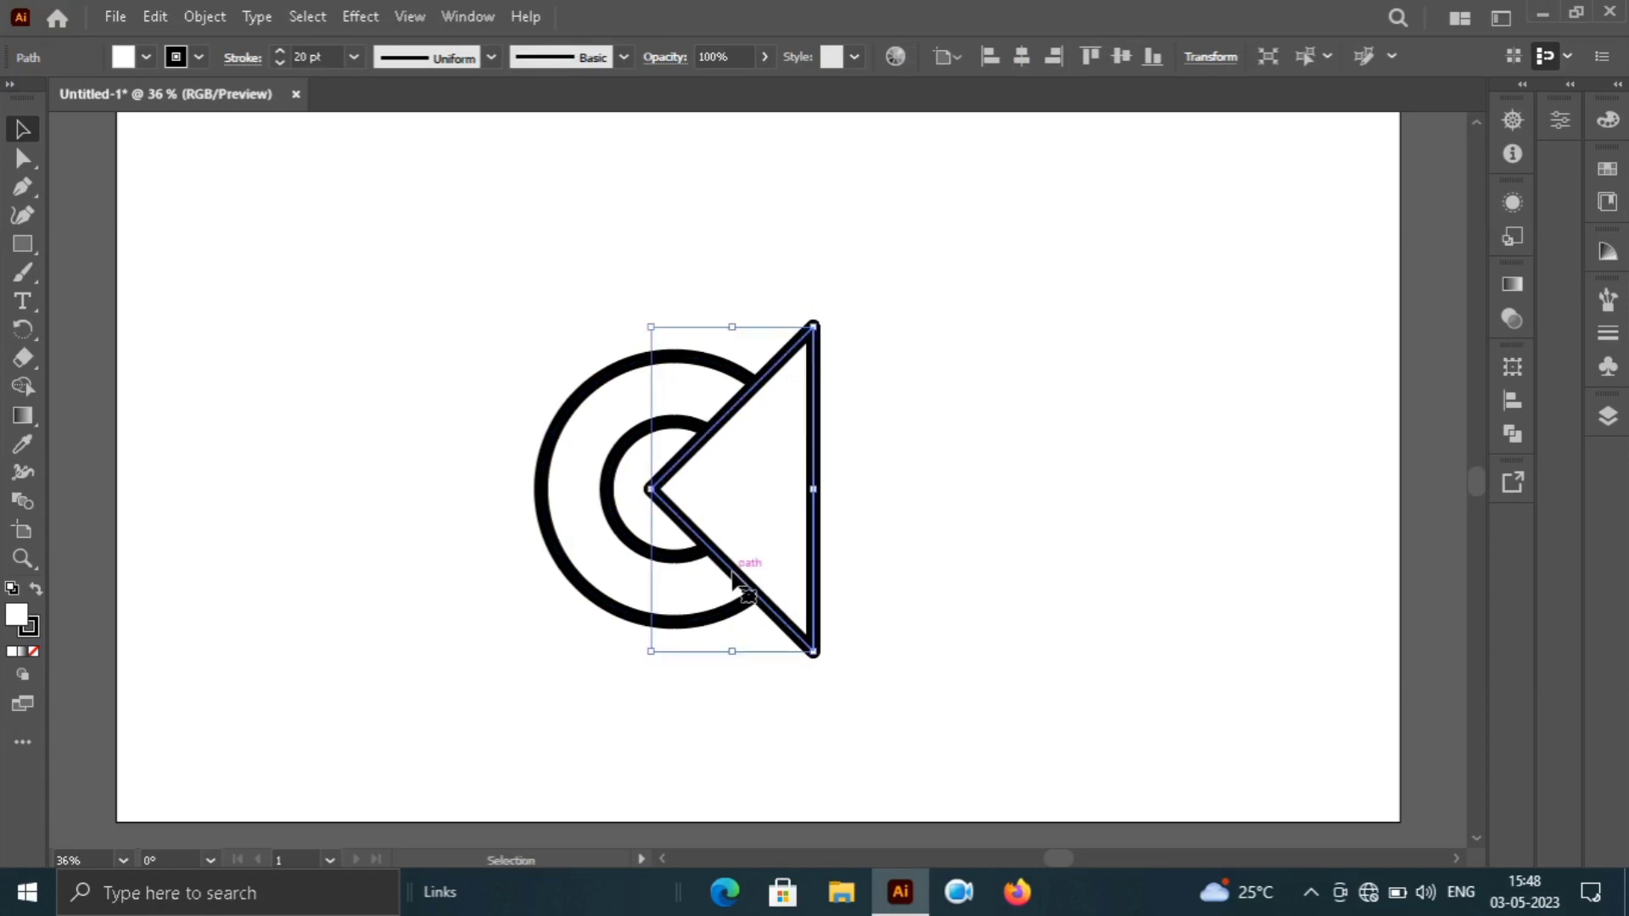
left_click_drag(811, 491, 807, 490)
left_click(888, 525)
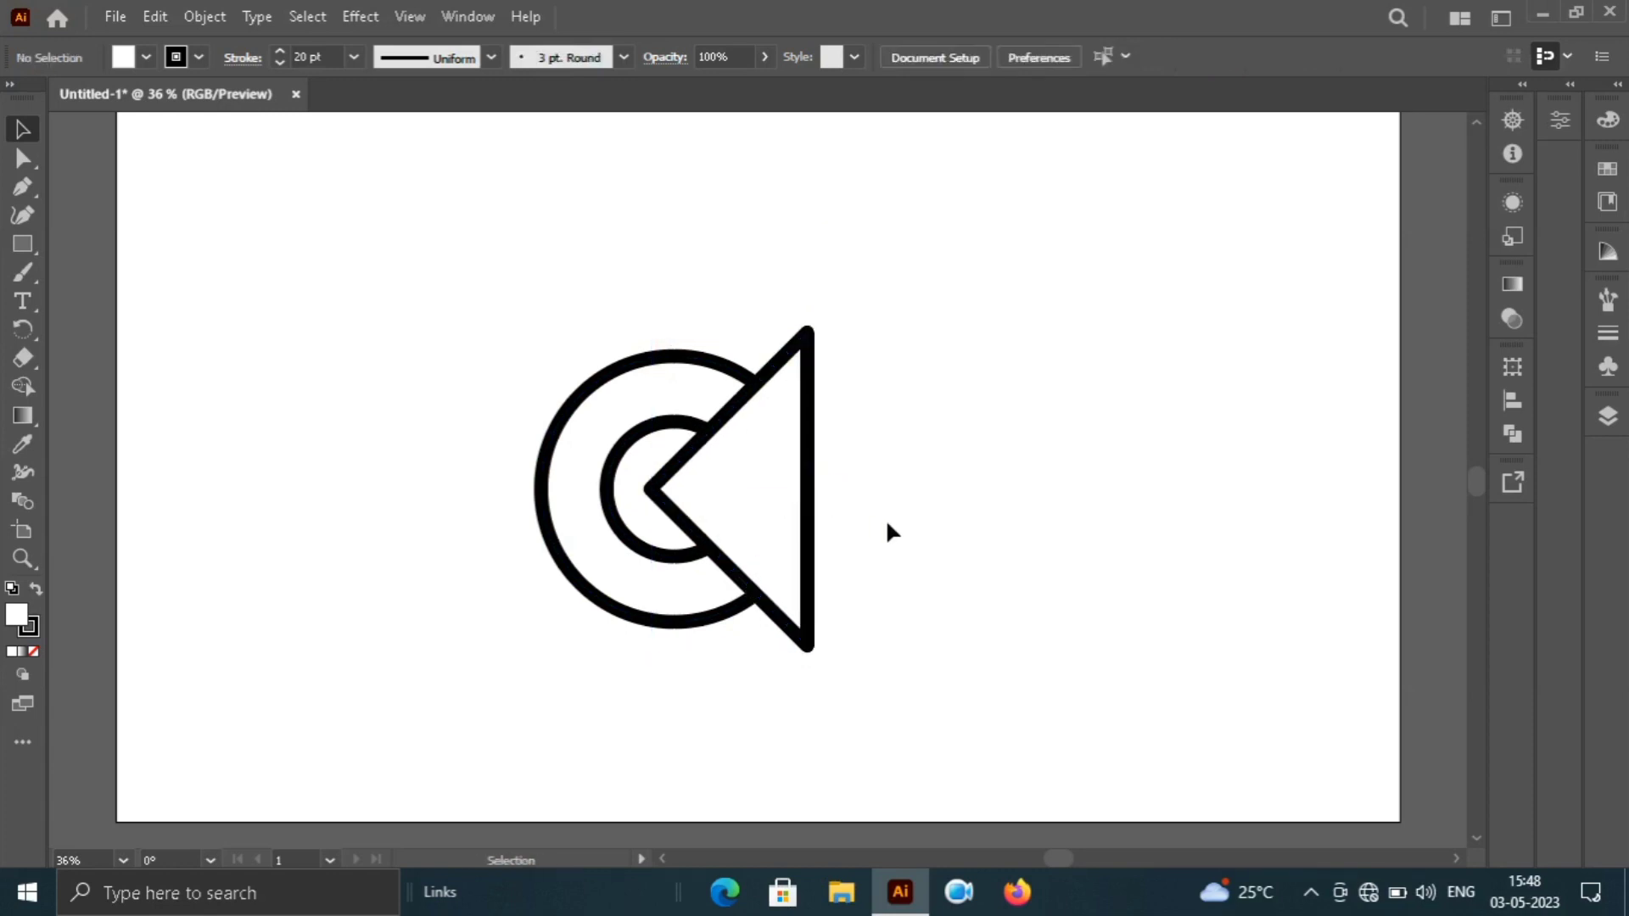
- Use Shape Builder on the circles and triangle to remove the corners outside the outer circle and the wedge cut from both circles
left_click_drag(422, 353, 992, 711)
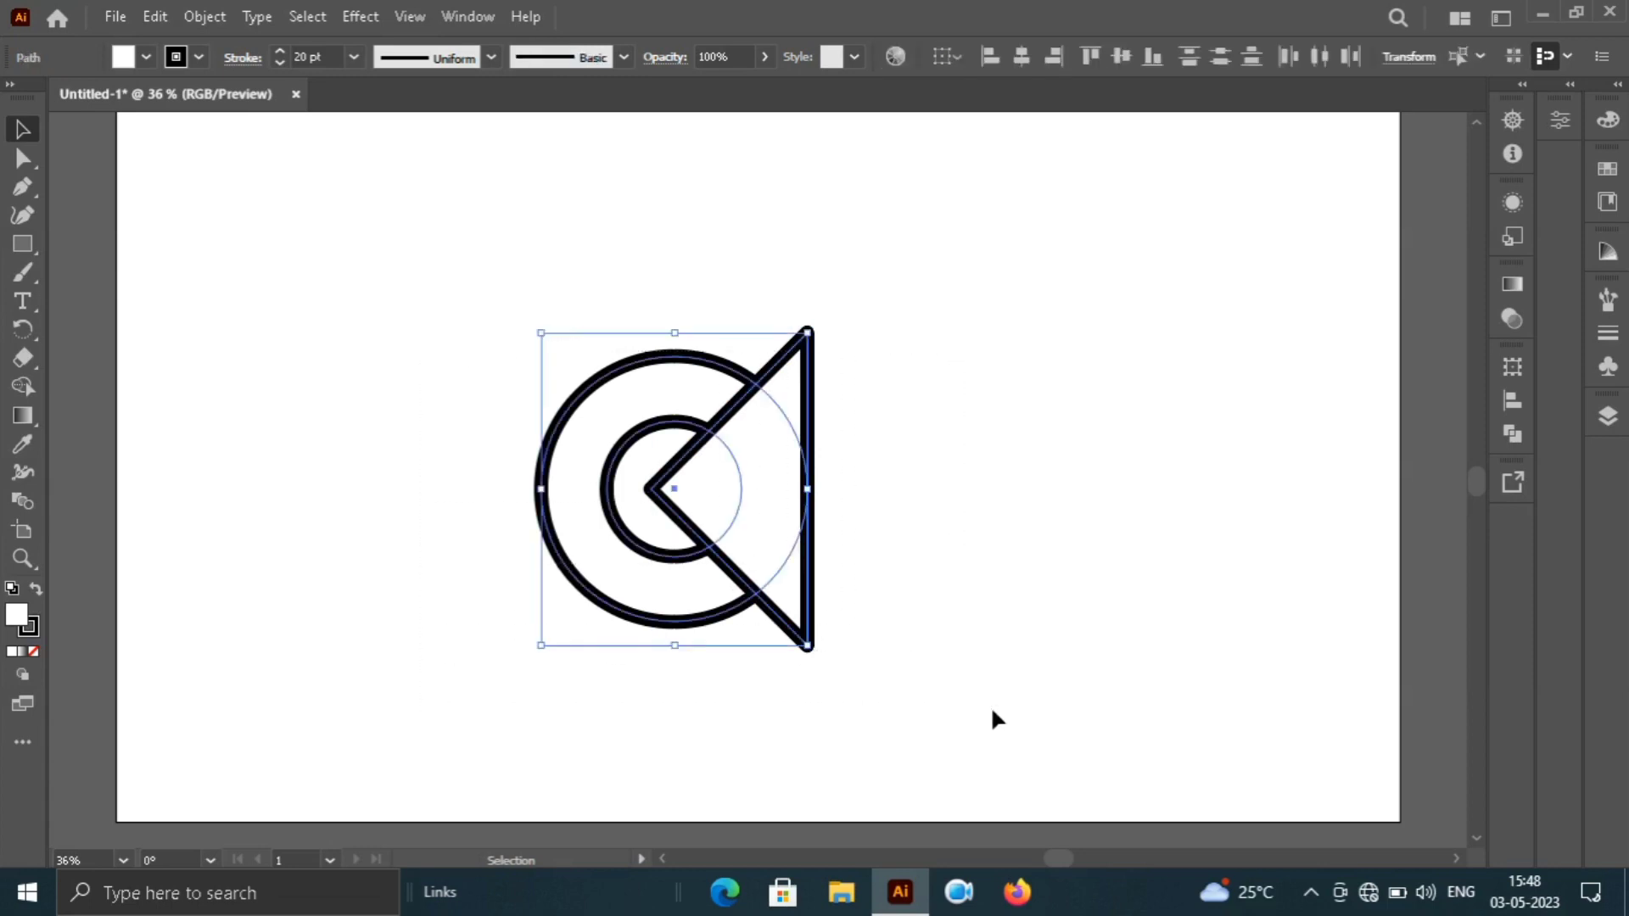
key("shift+m")
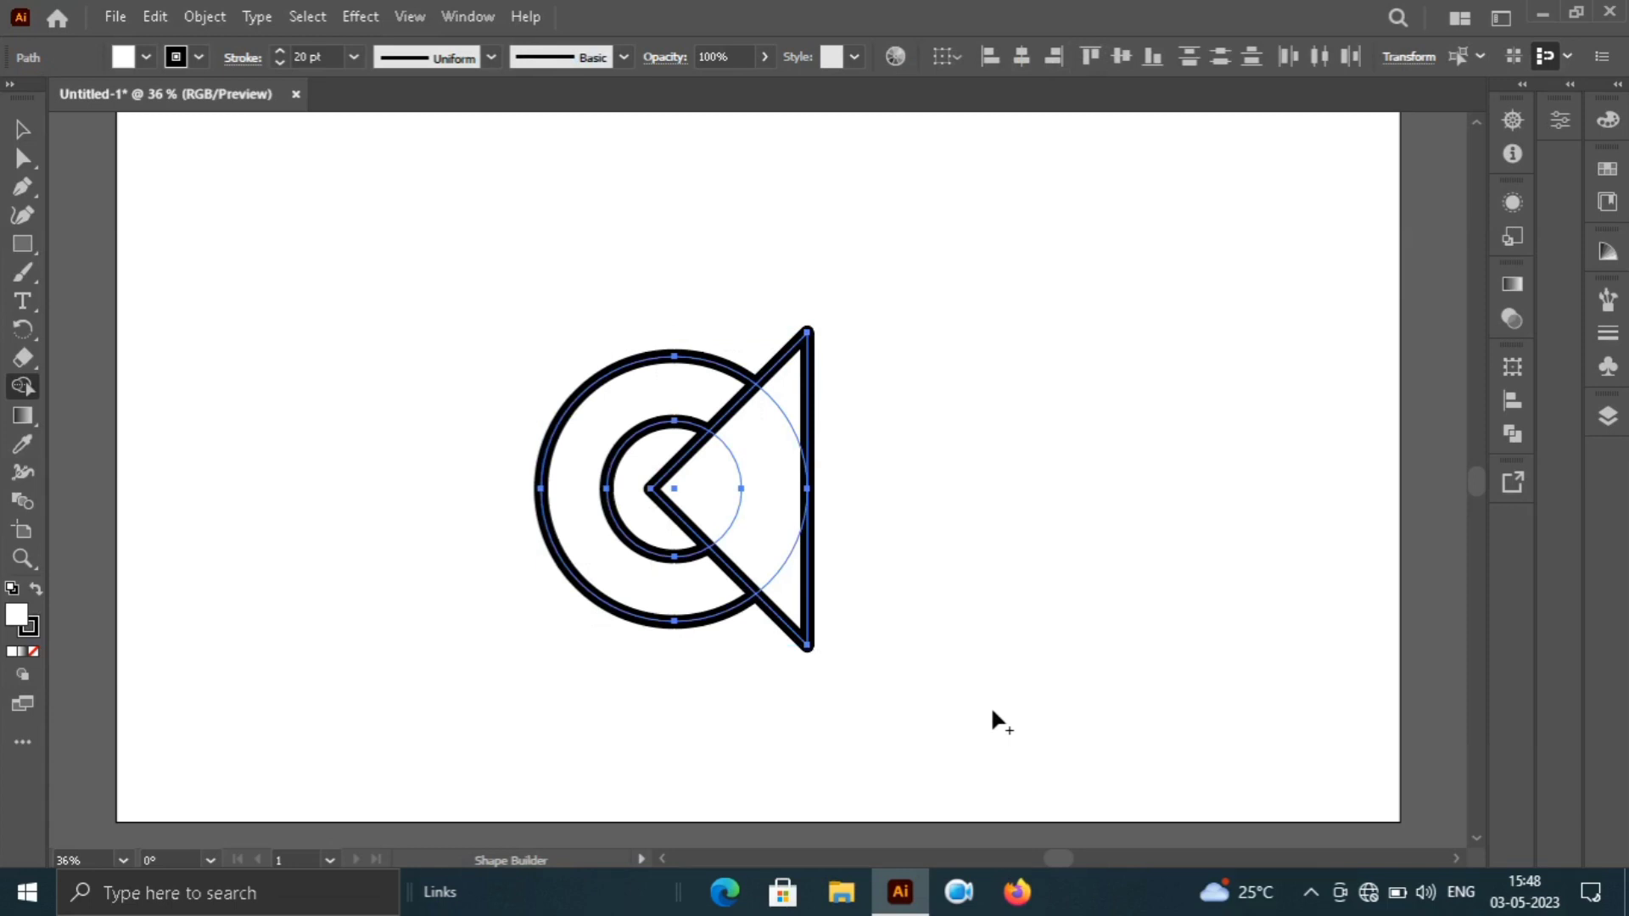
left_click(785, 606, "alt")
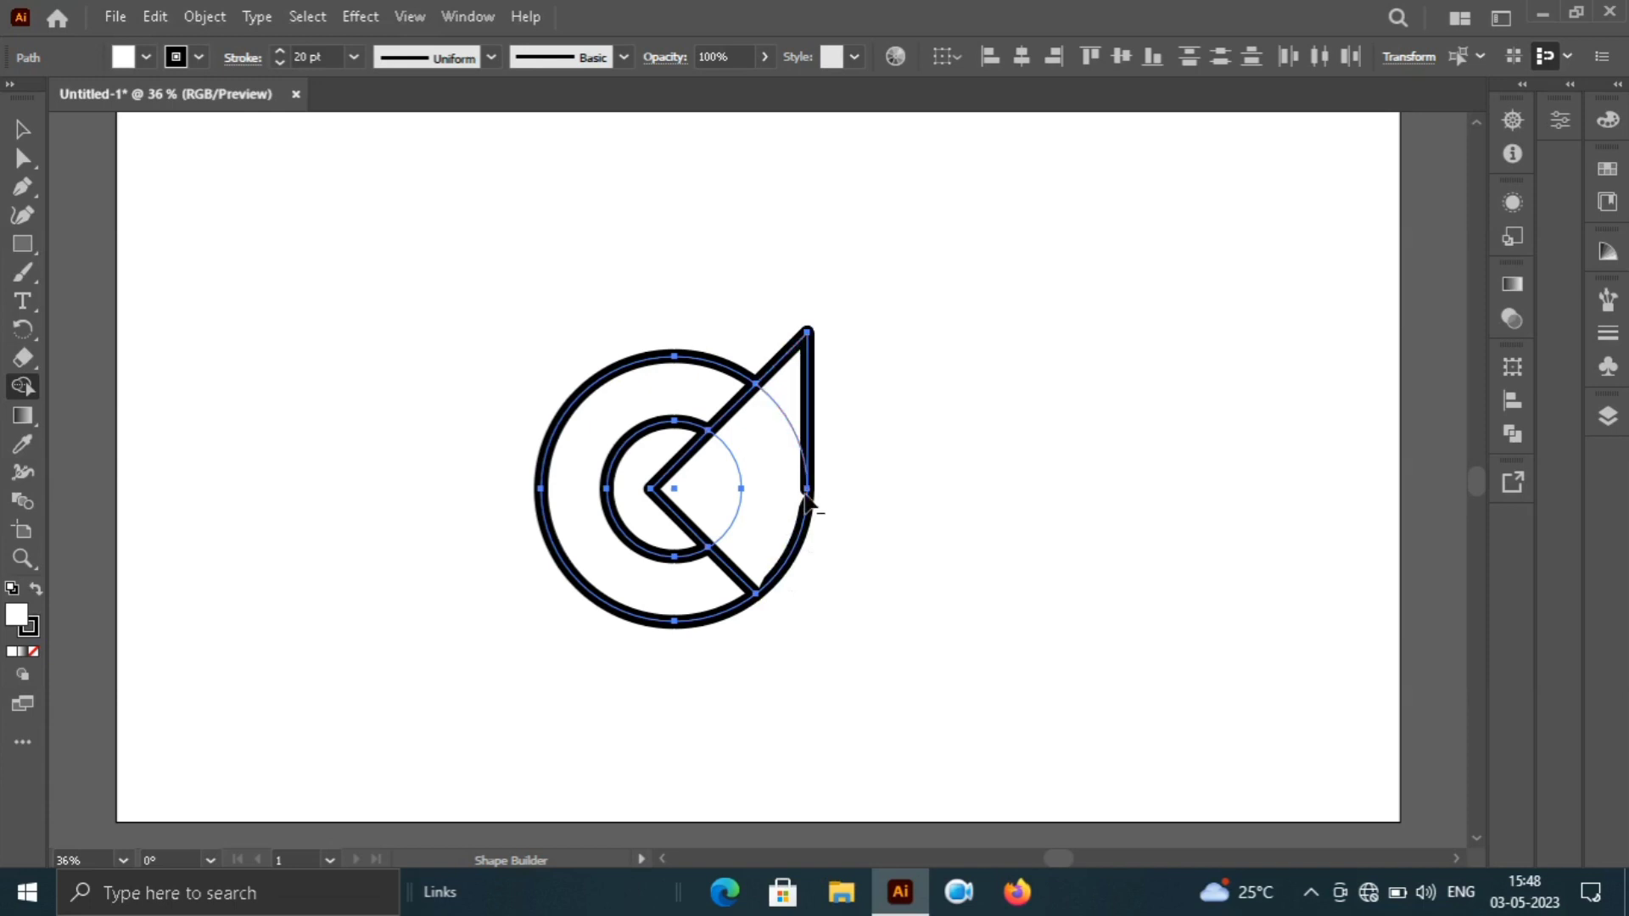
left_click(804, 396, "alt")
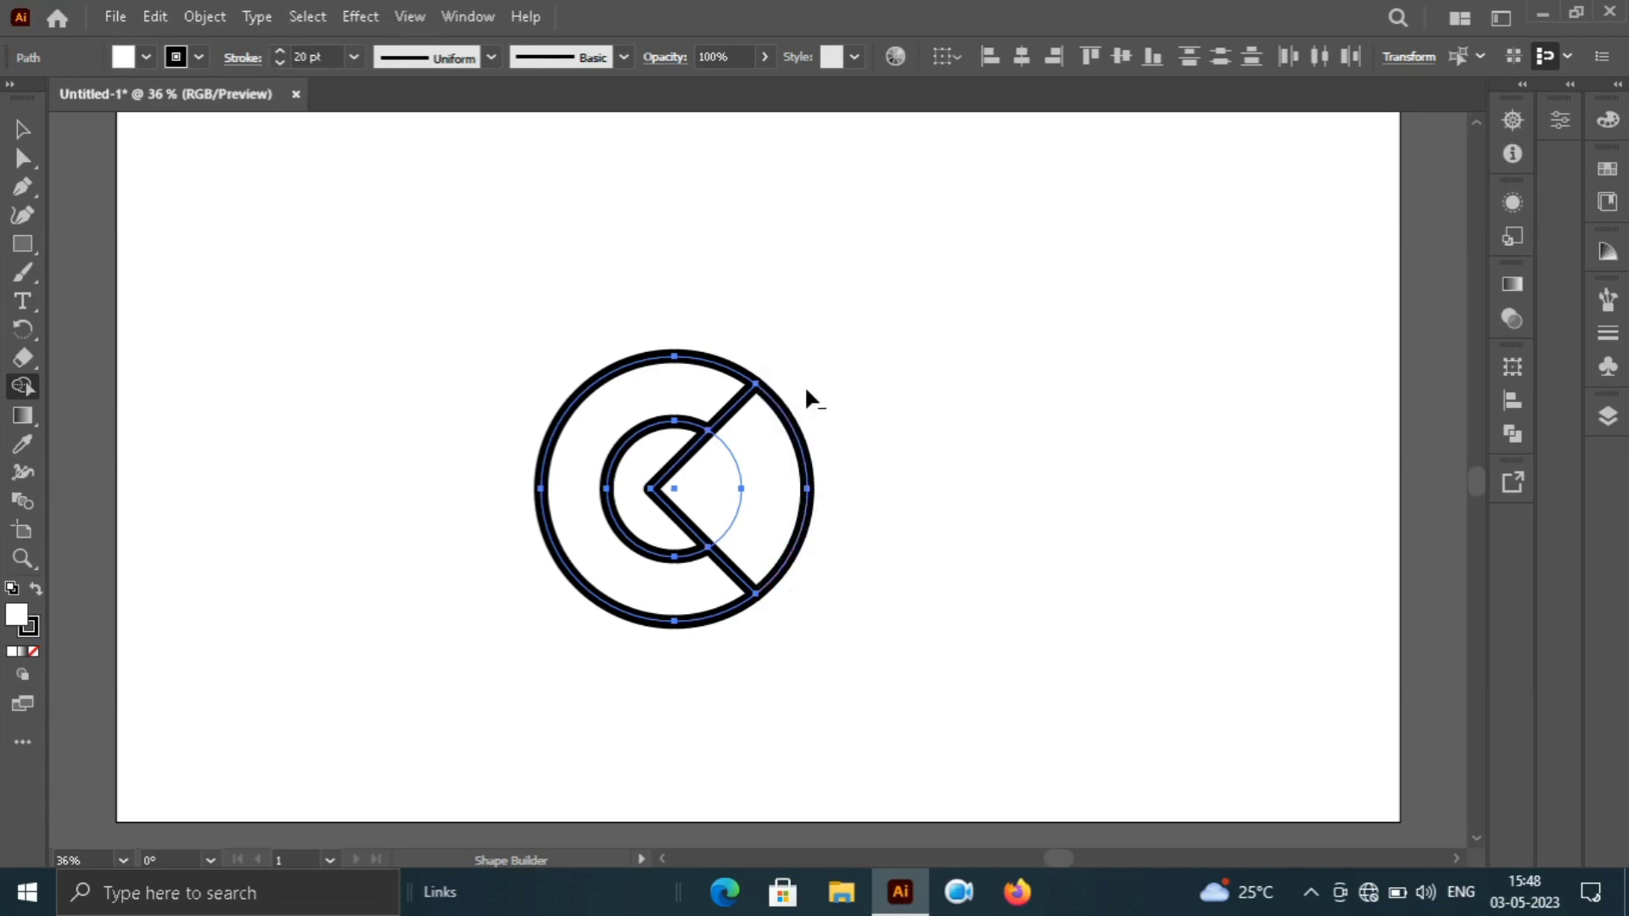
left_click(808, 513, "alt")
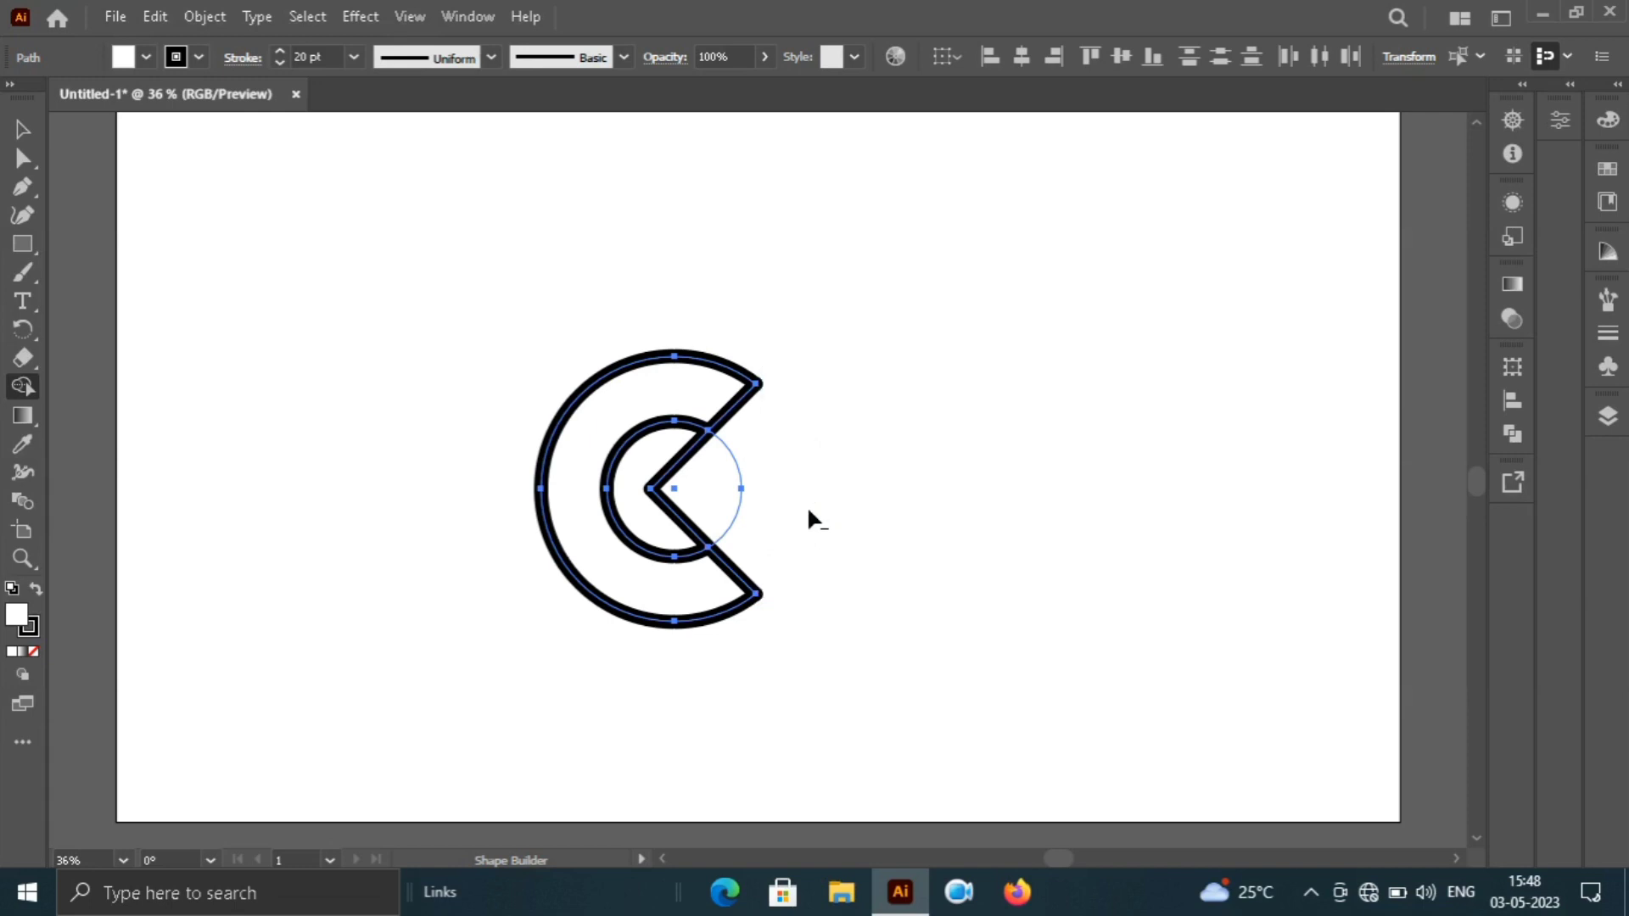
left_click(751, 485, "alt")
left_click(740, 481, "alt")
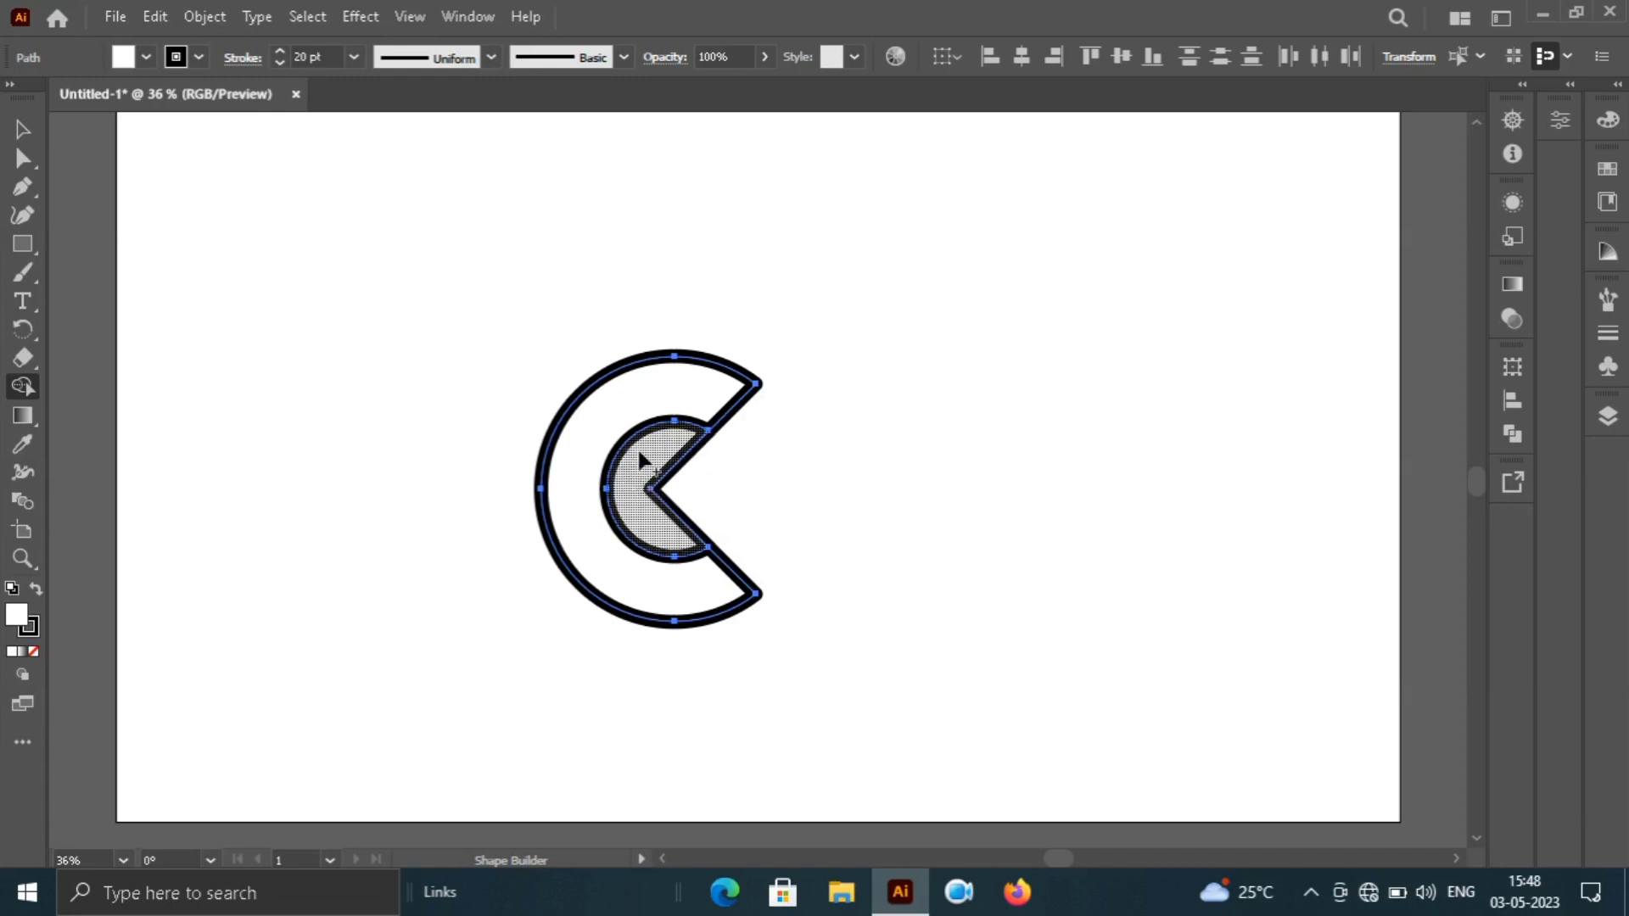
- Define the outer C-shaped ring and the inner sector as separate shapes with Shape Builder
left_click(674, 391)
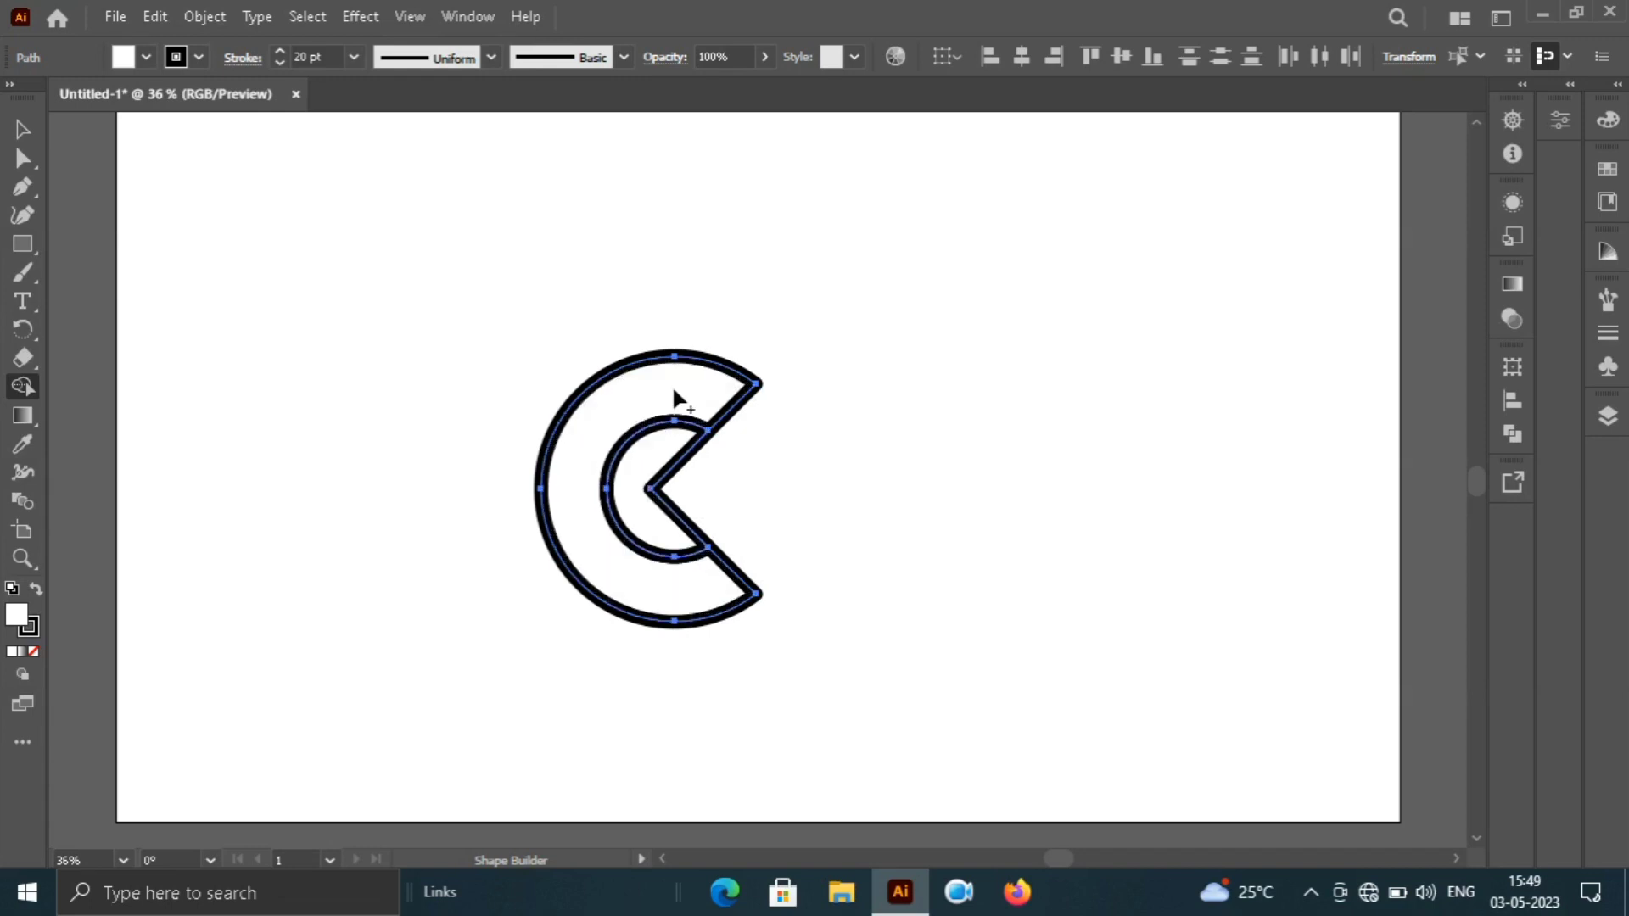
left_click(666, 448)
key("v")
left_click(919, 584)
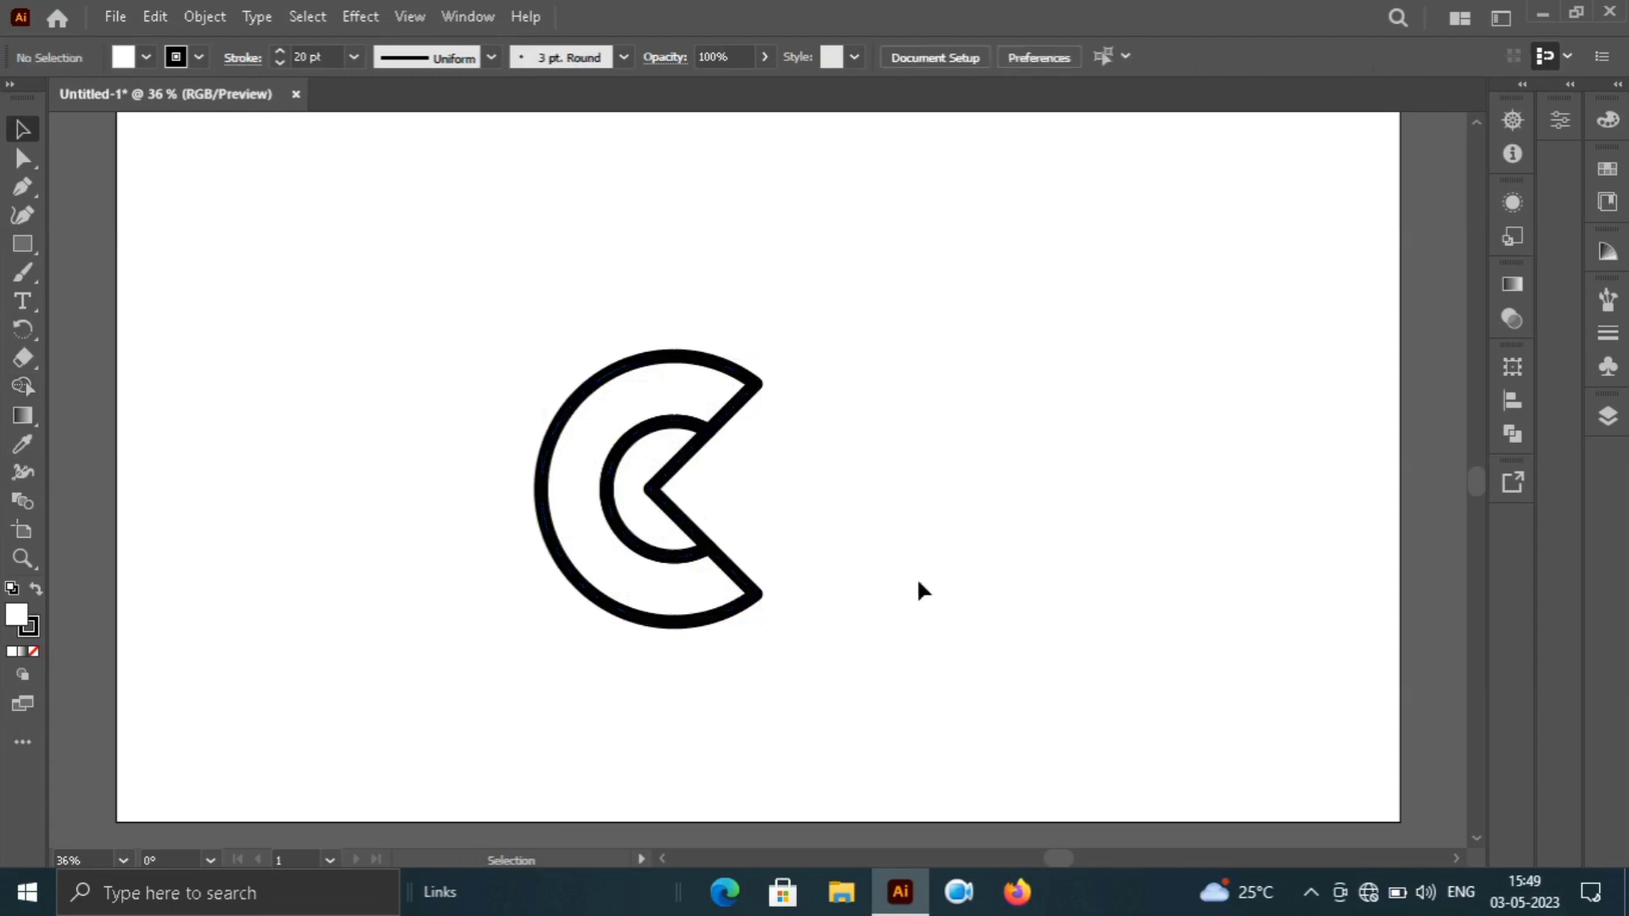
- Scale up the outer ring and inner sector together proportionally
left_click_drag(452, 298, 993, 726)
left_click(991, 720)
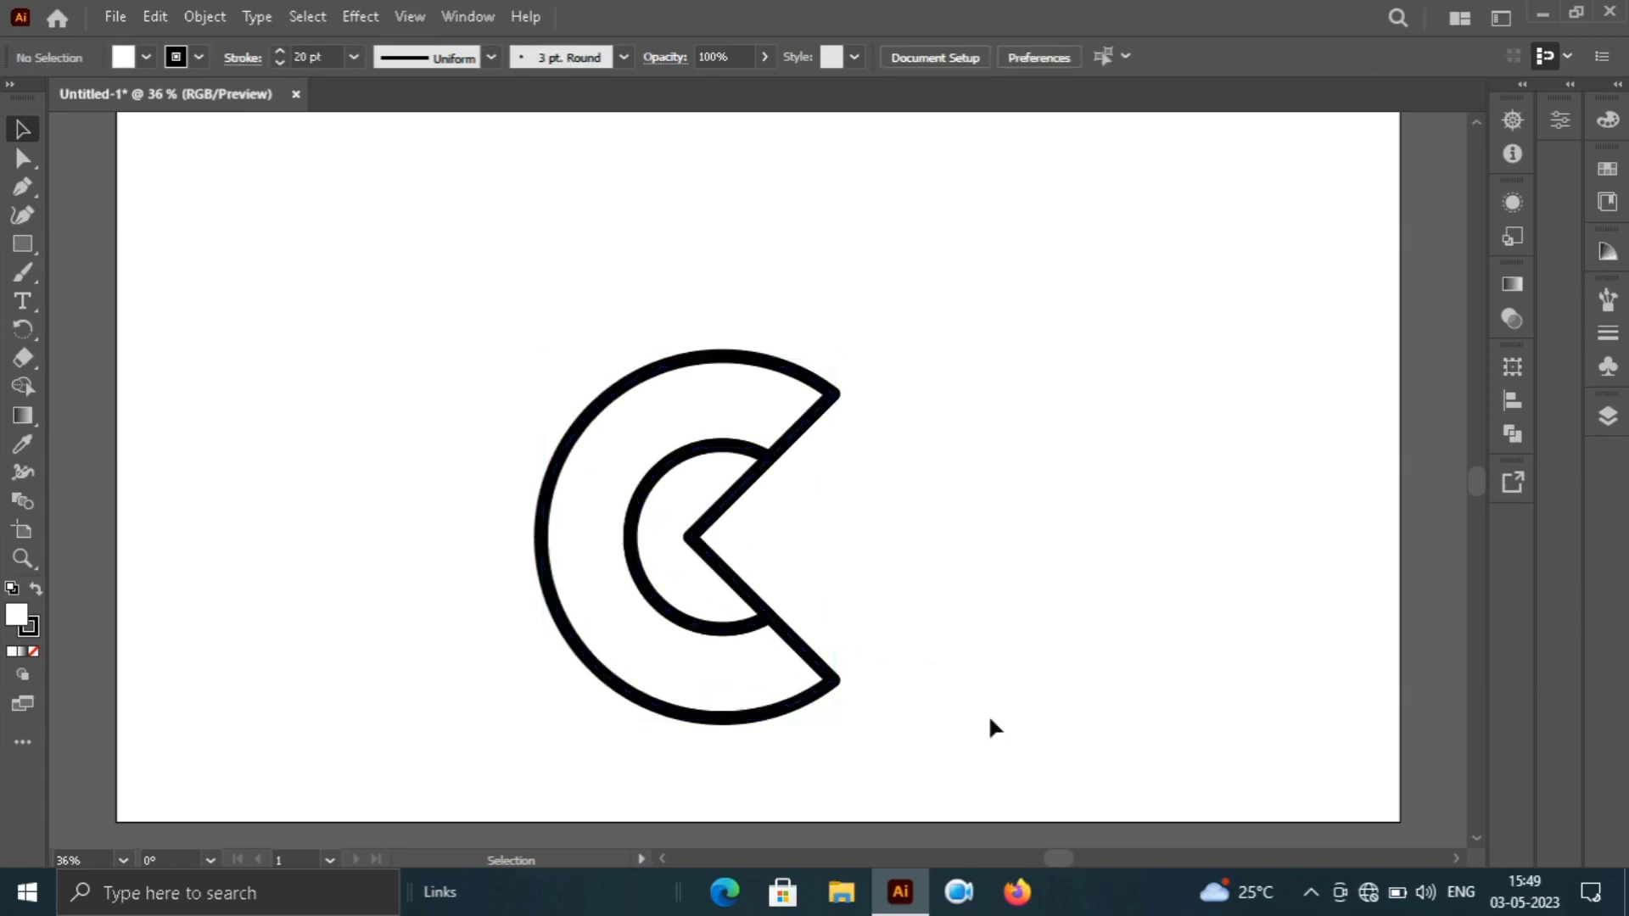
left_click(776, 710)
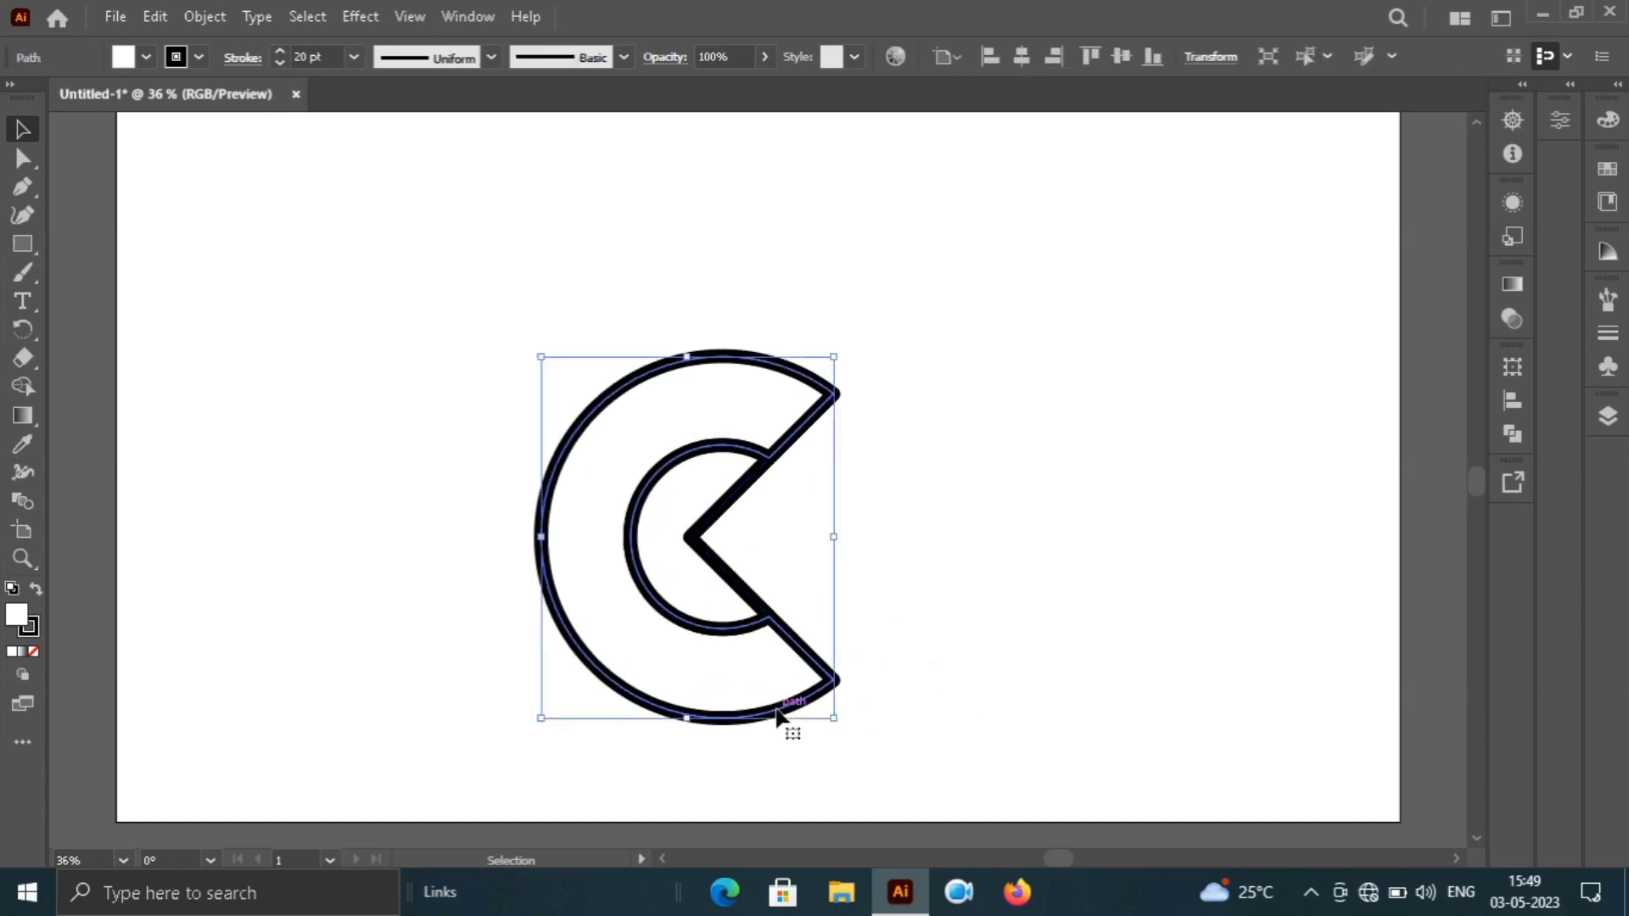
left_click(408, 327)
- Group the two C shapes and move the group up and to the left on the artboard
left_click_drag(409, 326, 900, 592)
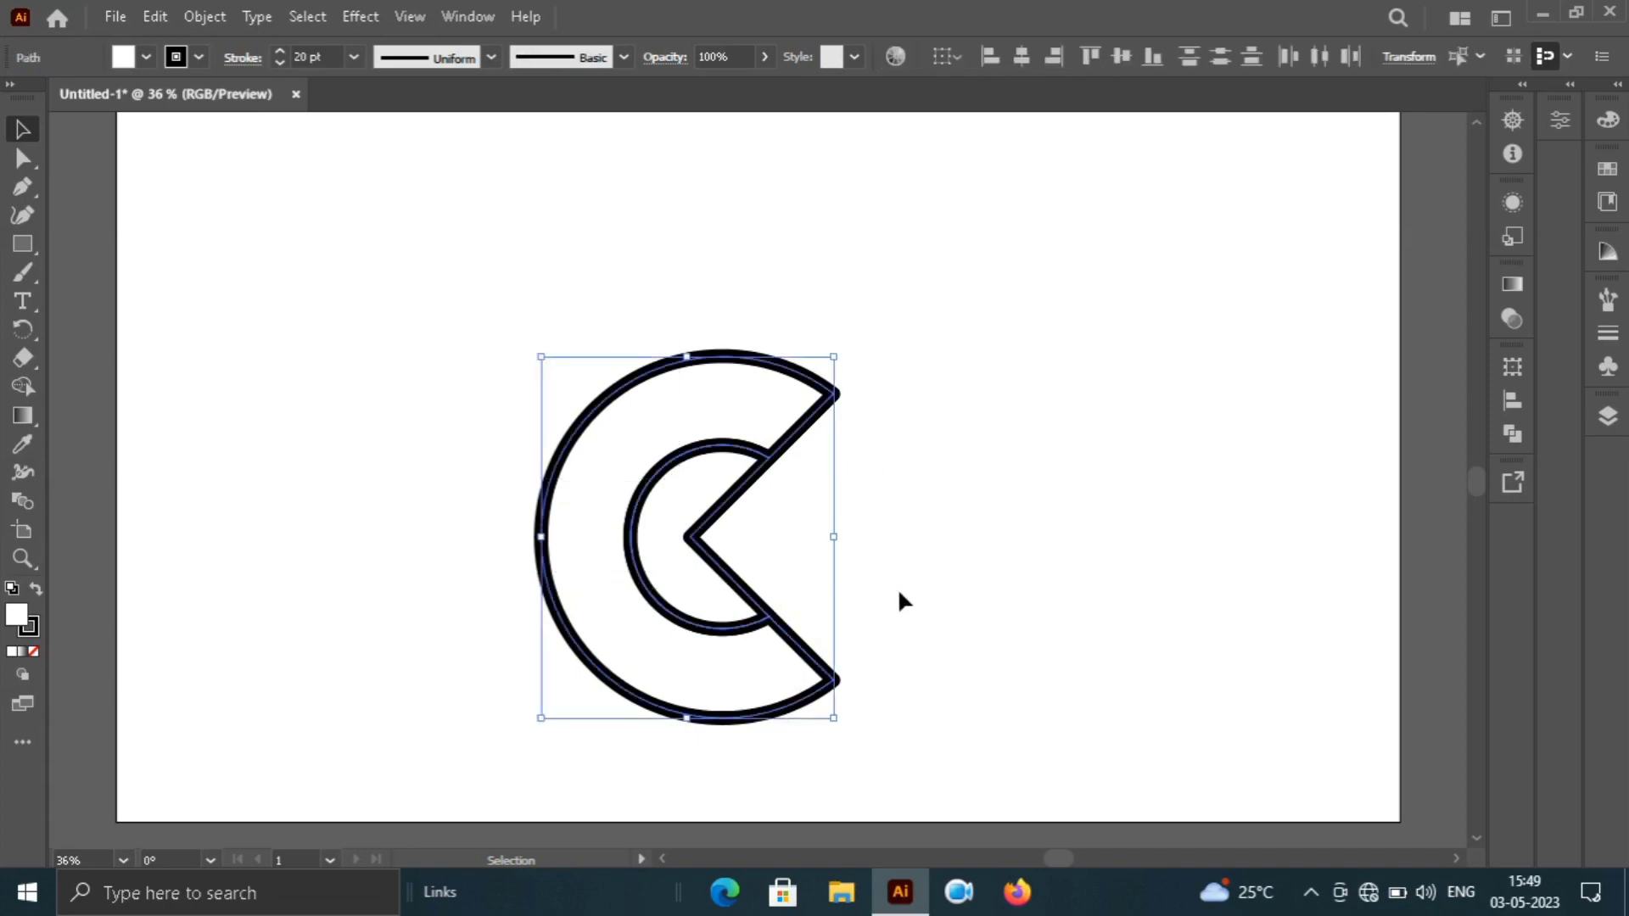
key("ctrl+g")
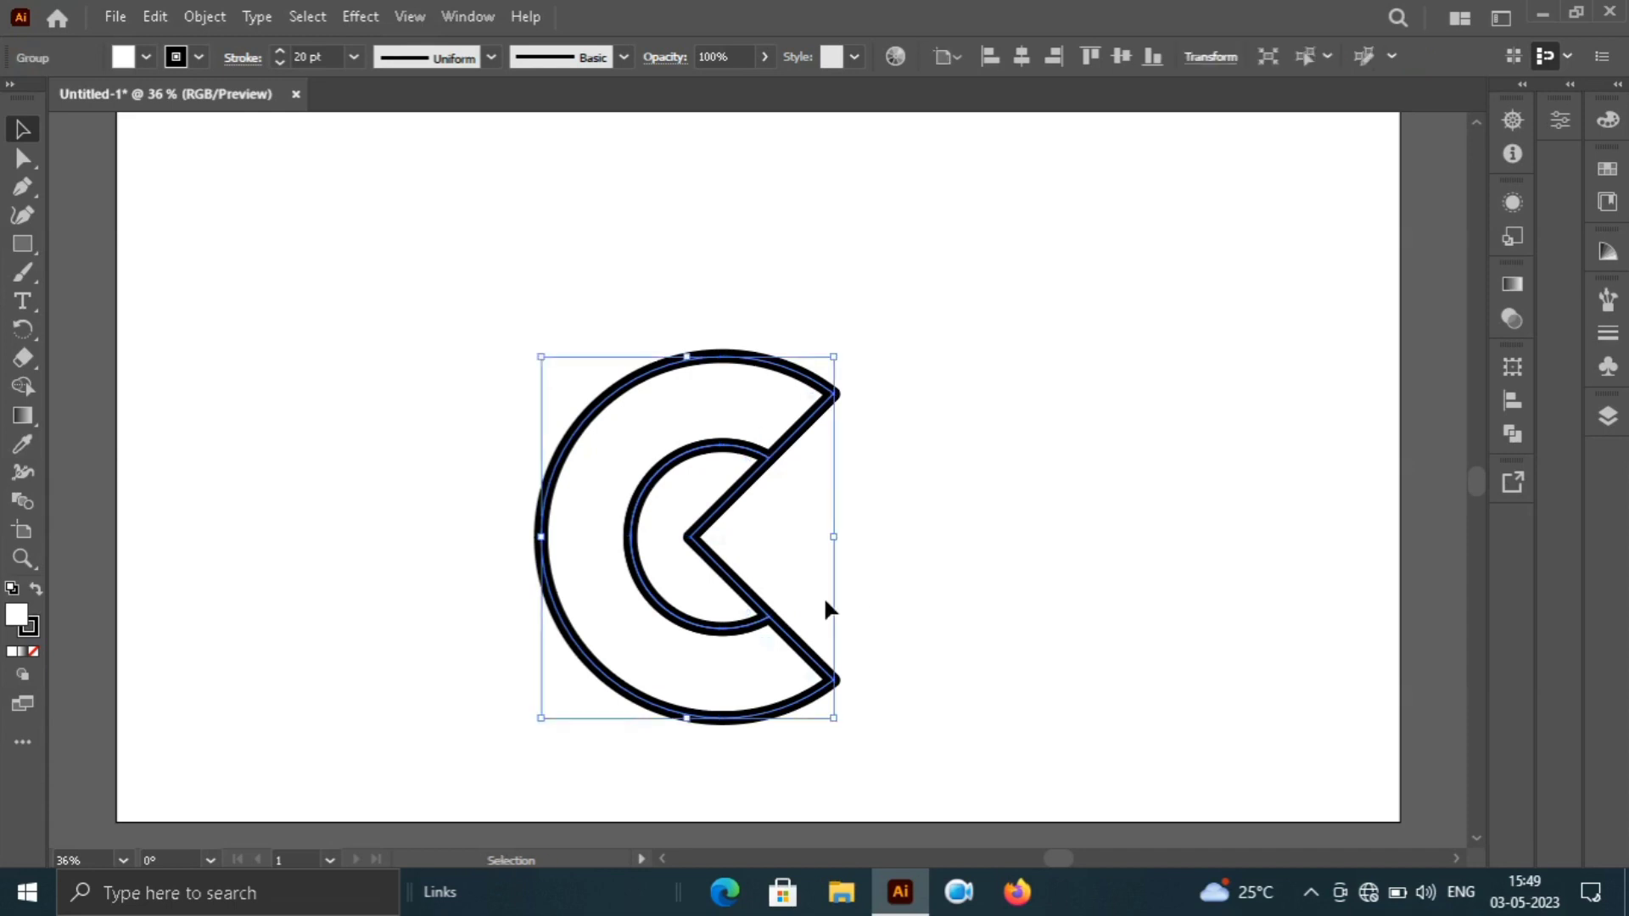
left_click_drag(794, 642, 664, 603)
left_click(822, 554)
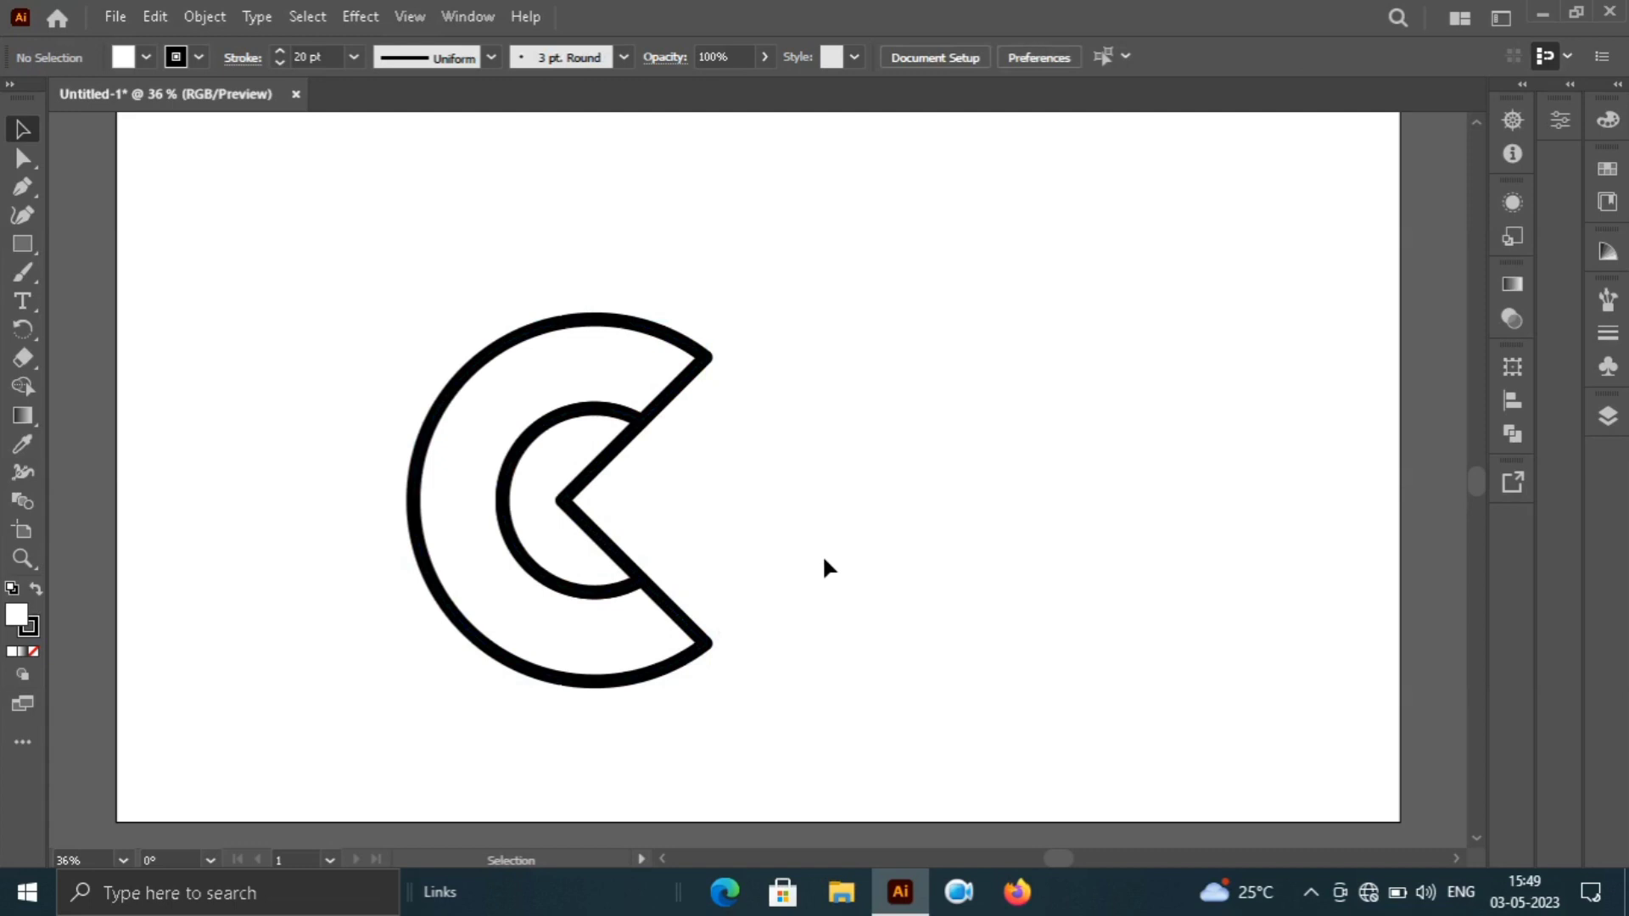
- Draw a small circle to the right of the C shape's opening with the Ellipse tool
key("l")
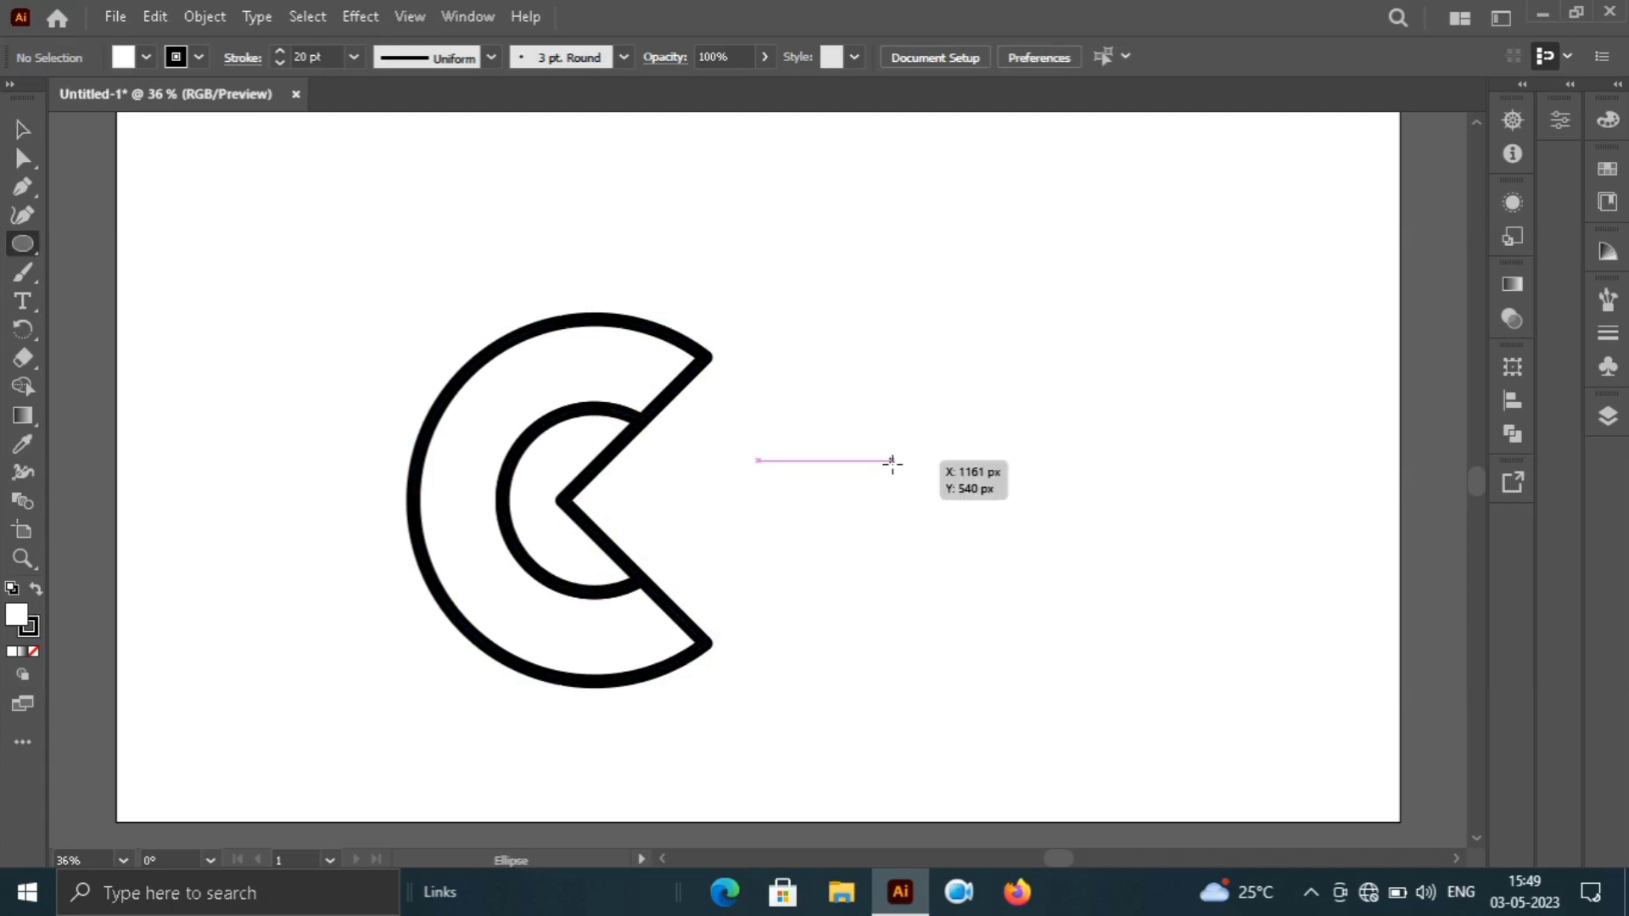
left_click_drag(892, 462, 956, 525)
key("v")
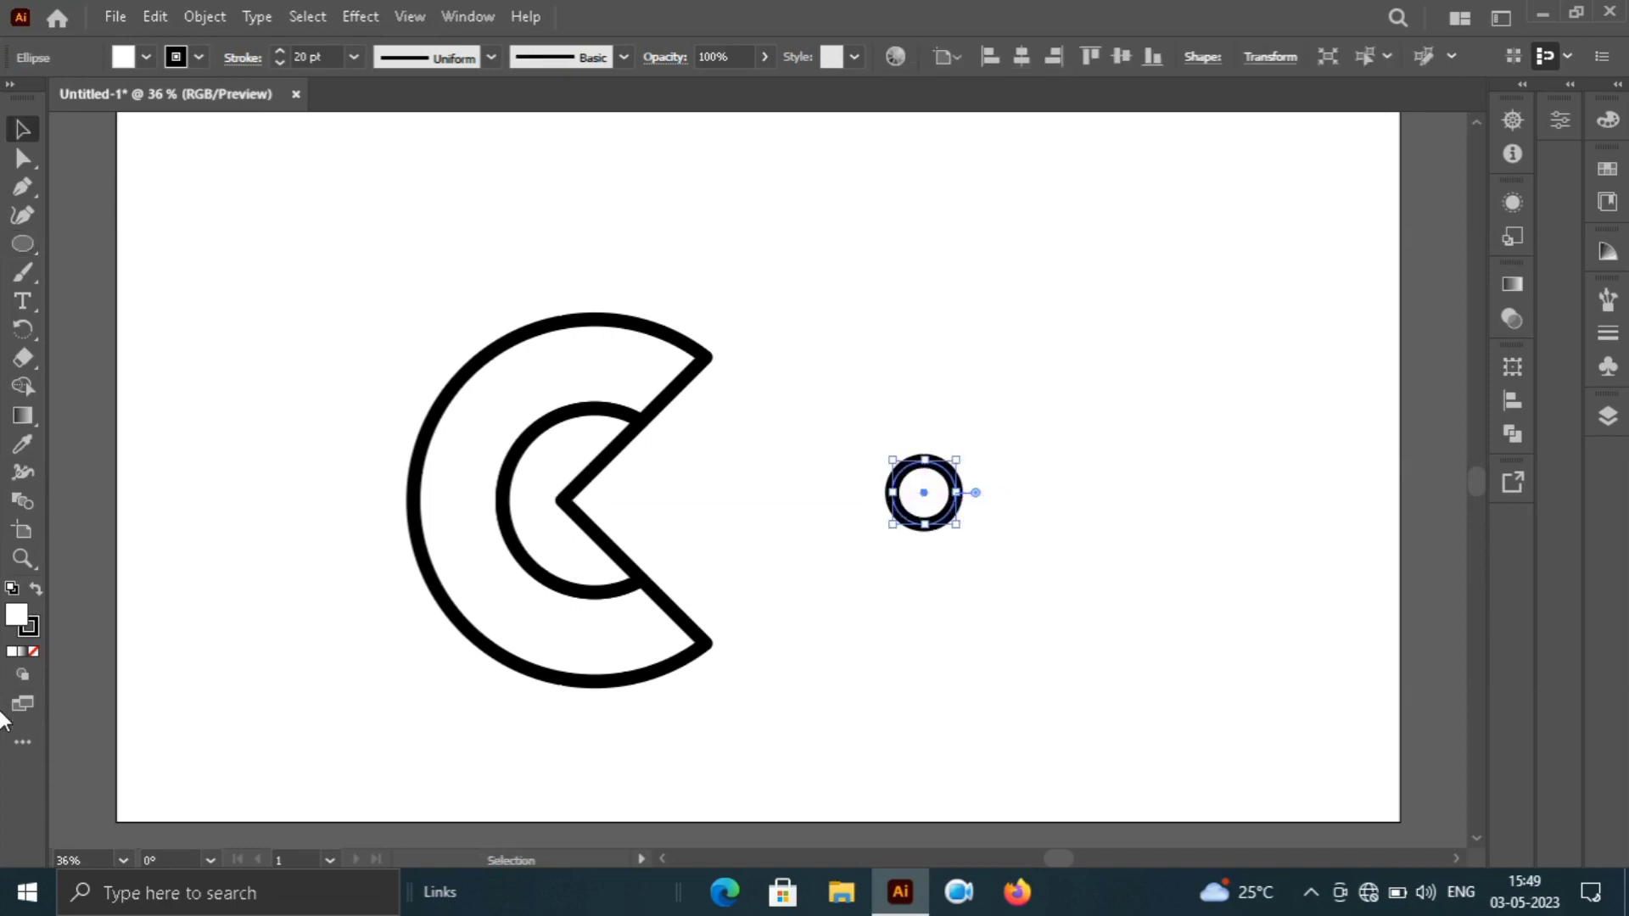
- Give the small circle a solid black fill without a stroke and move it into the C shape's opening
left_click(37, 594)
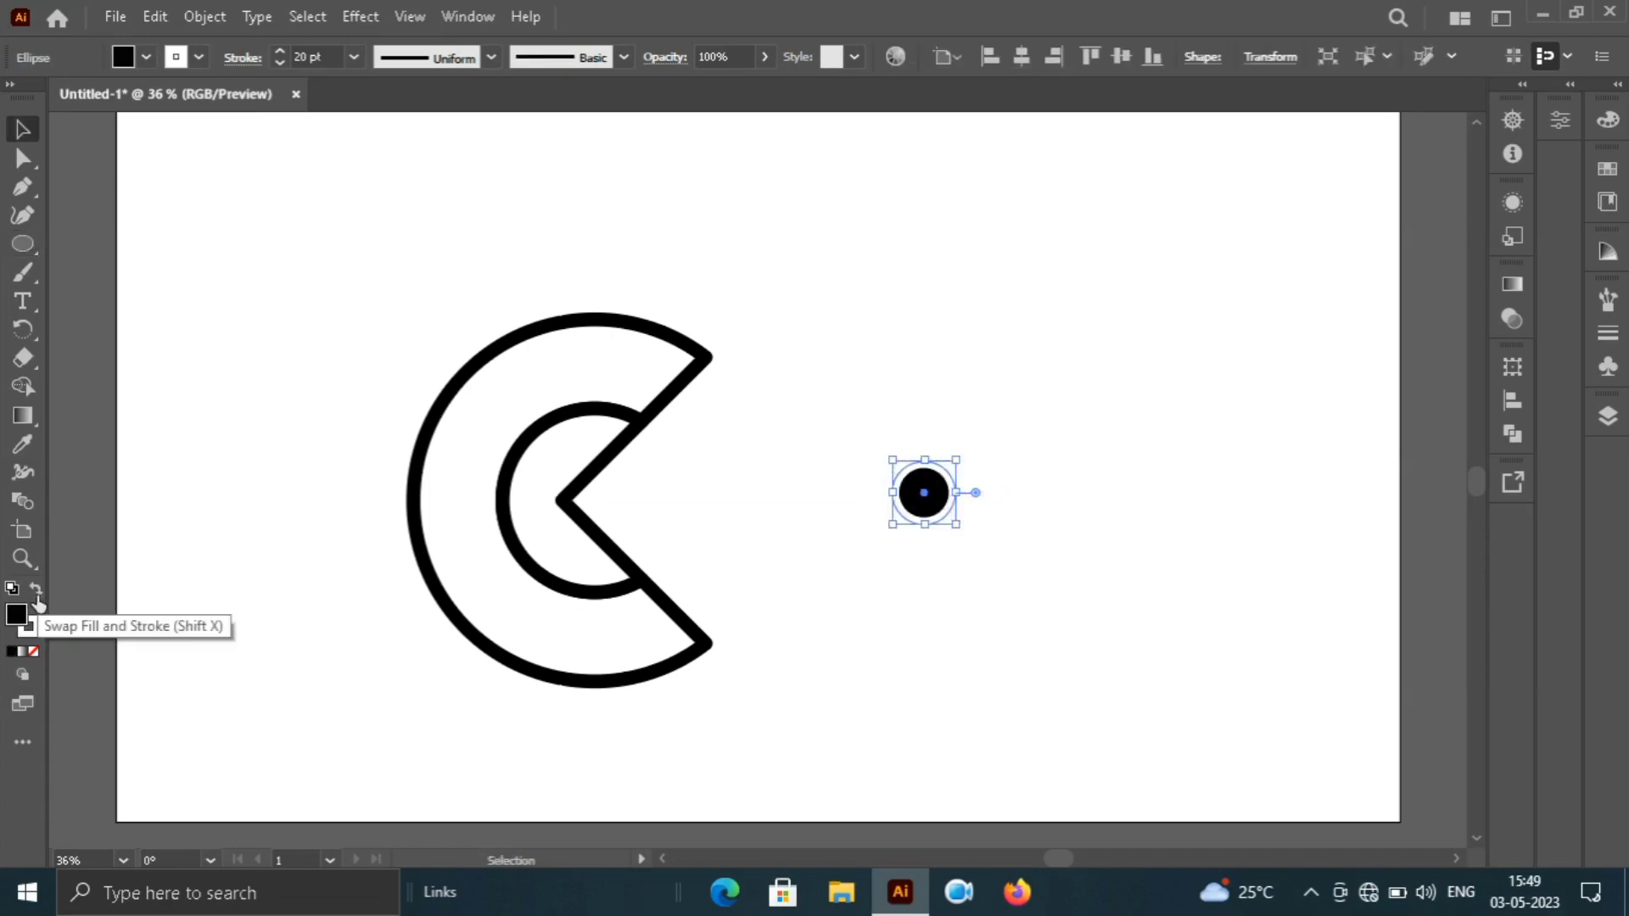
left_click(34, 653)
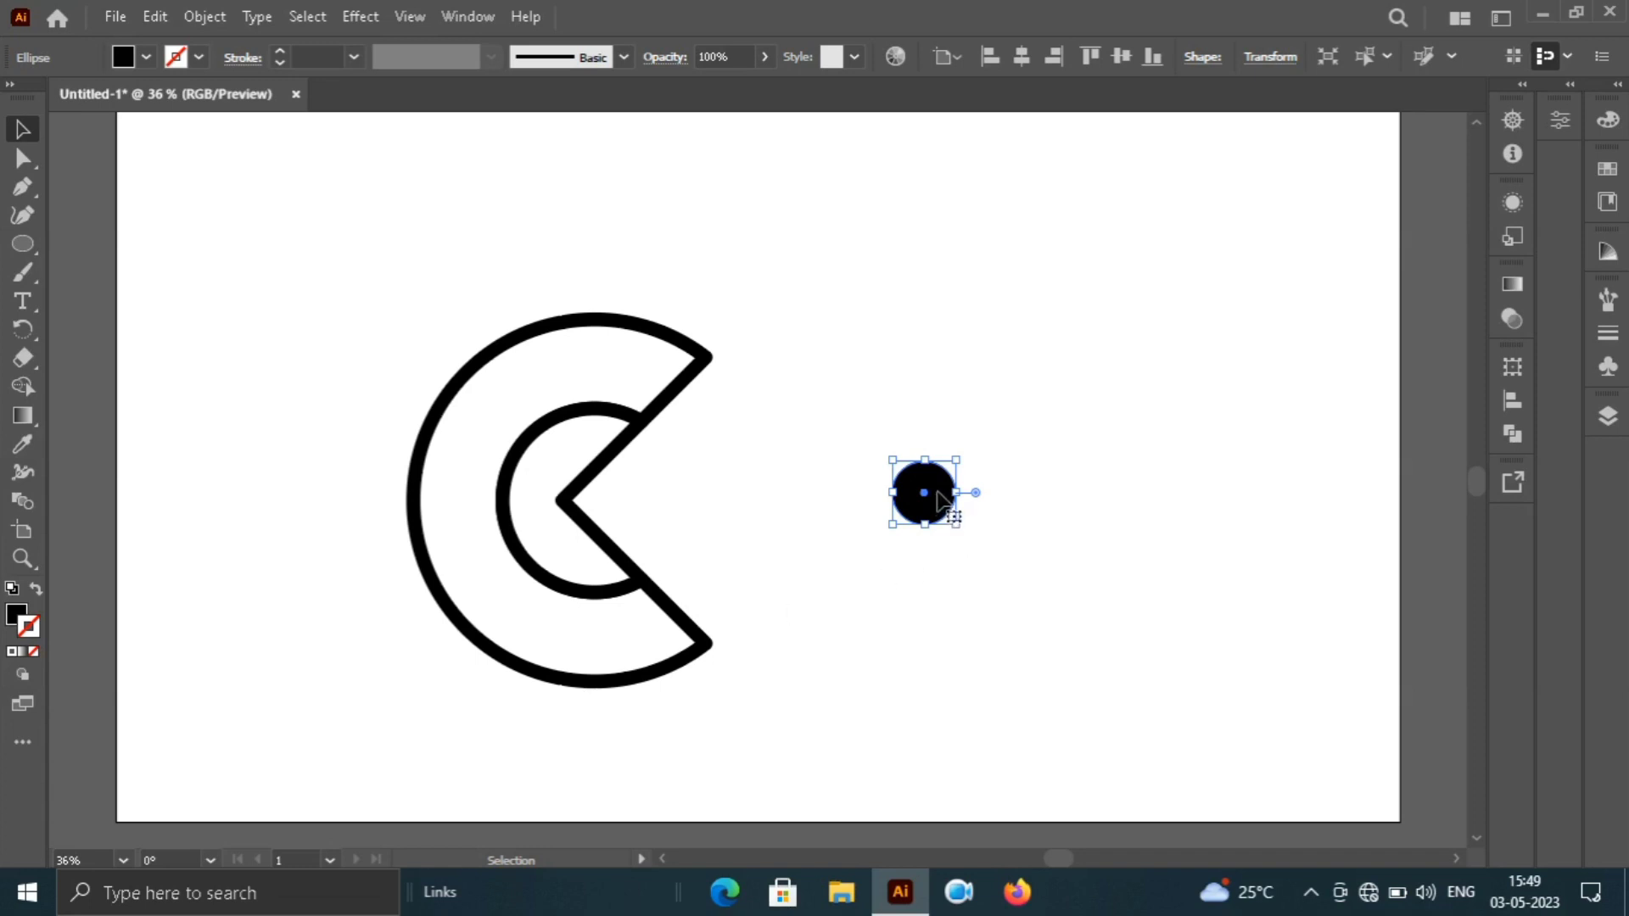
left_click_drag(940, 500, 717, 513)
left_click(836, 512)
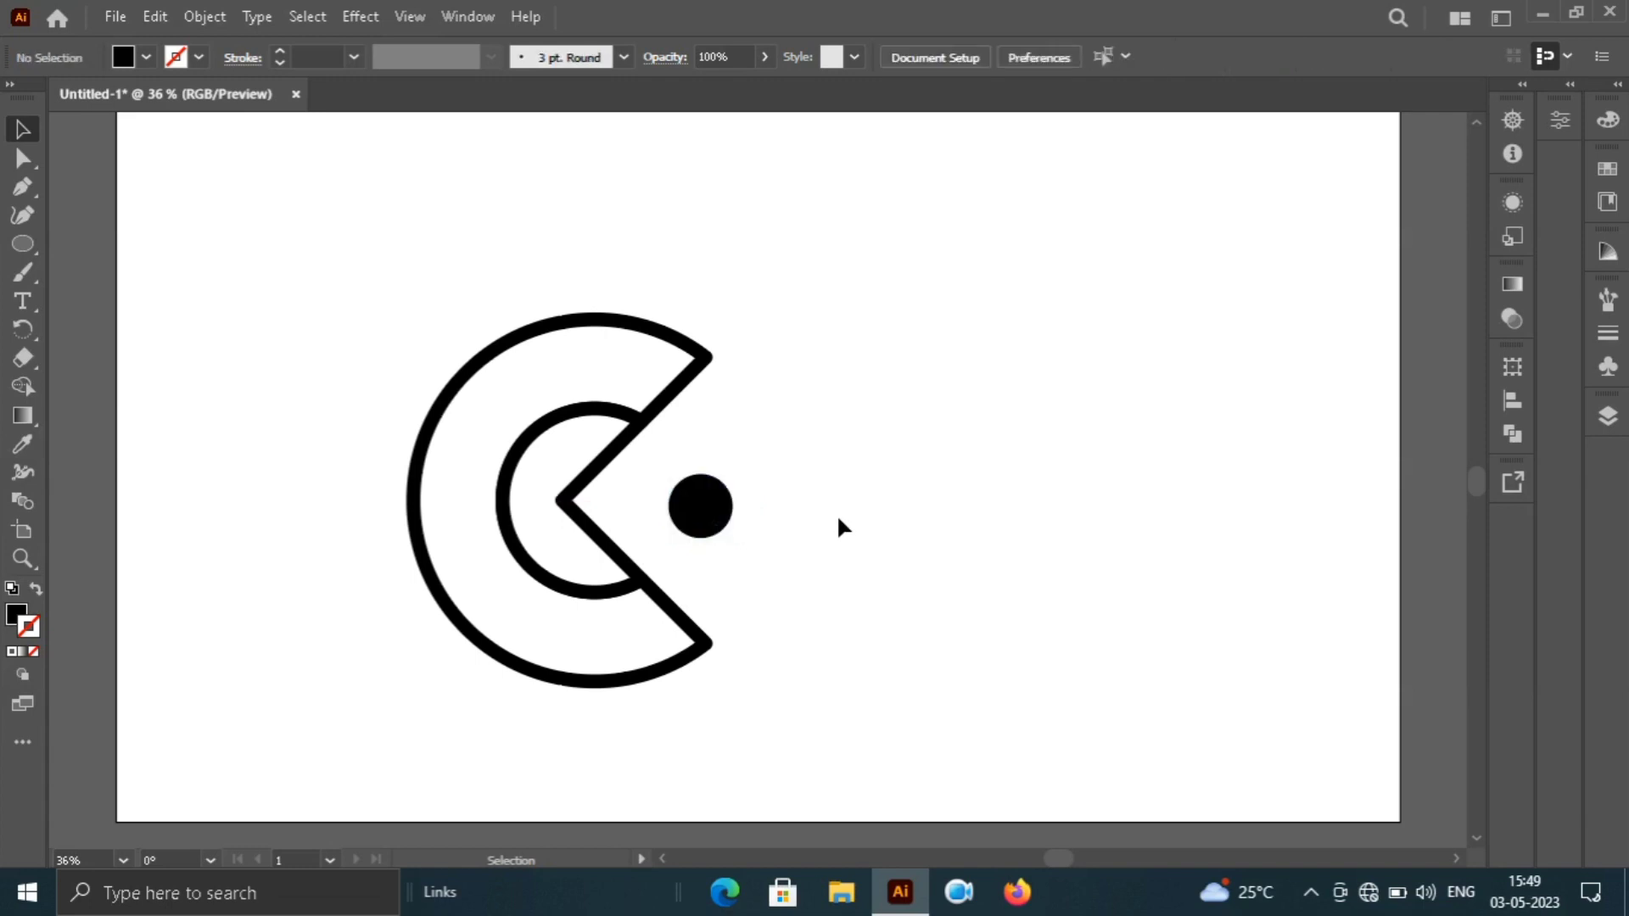
- Nudge the black dot up to line up with the C's inner point and enlarge it slightly from its centre
left_click_drag(720, 507, 720, 501)
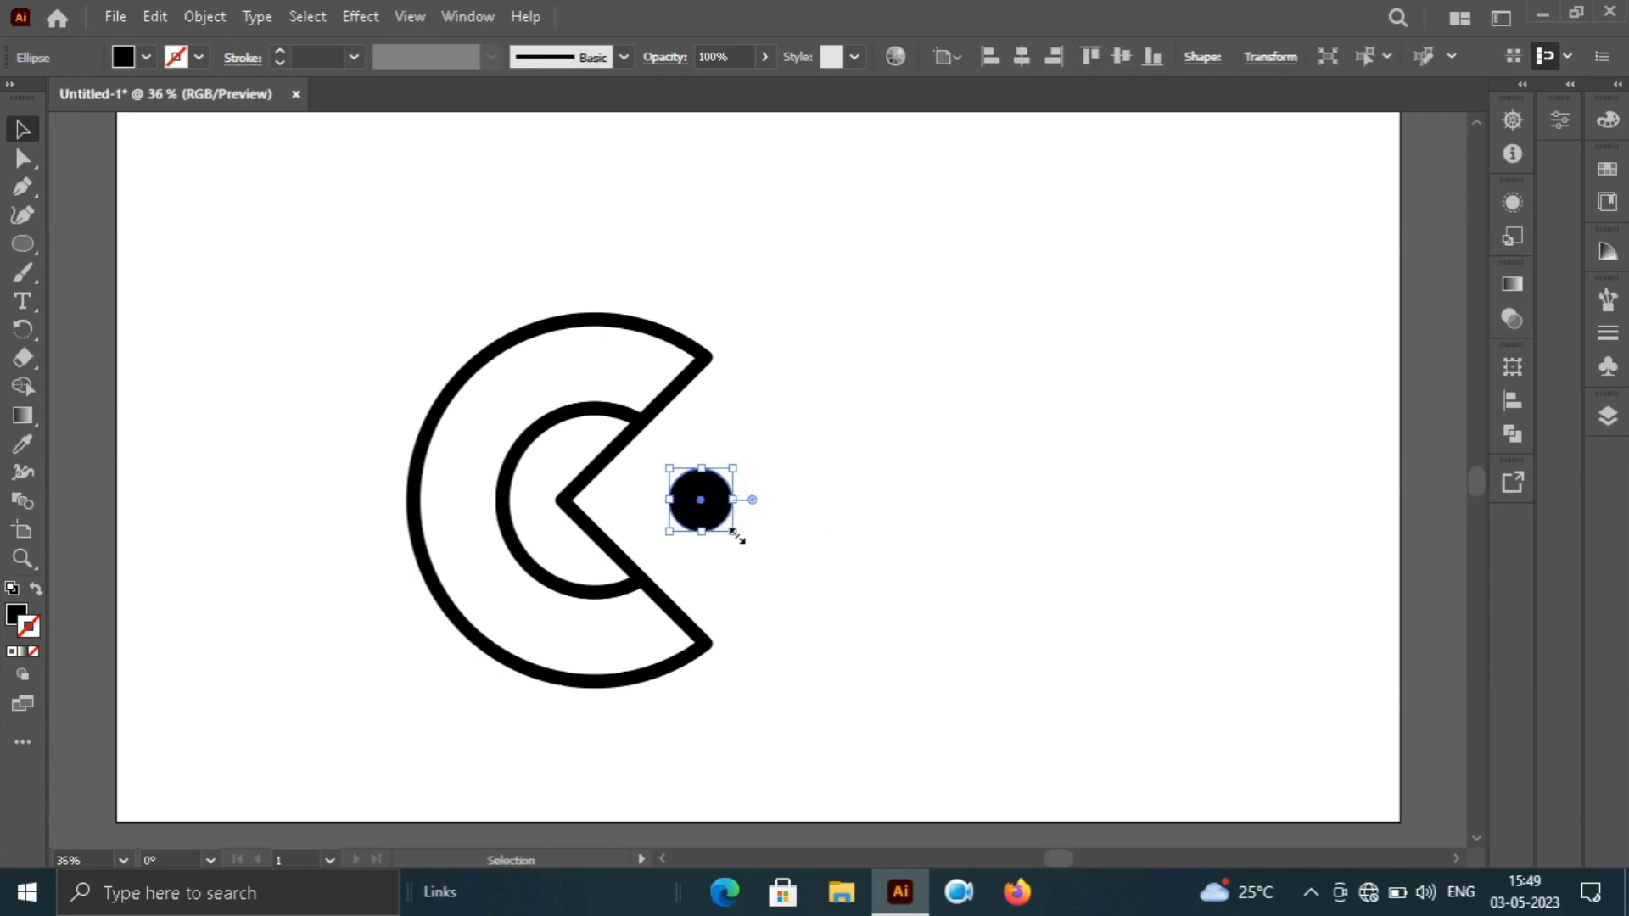
left_click_drag(735, 535, 742, 540)
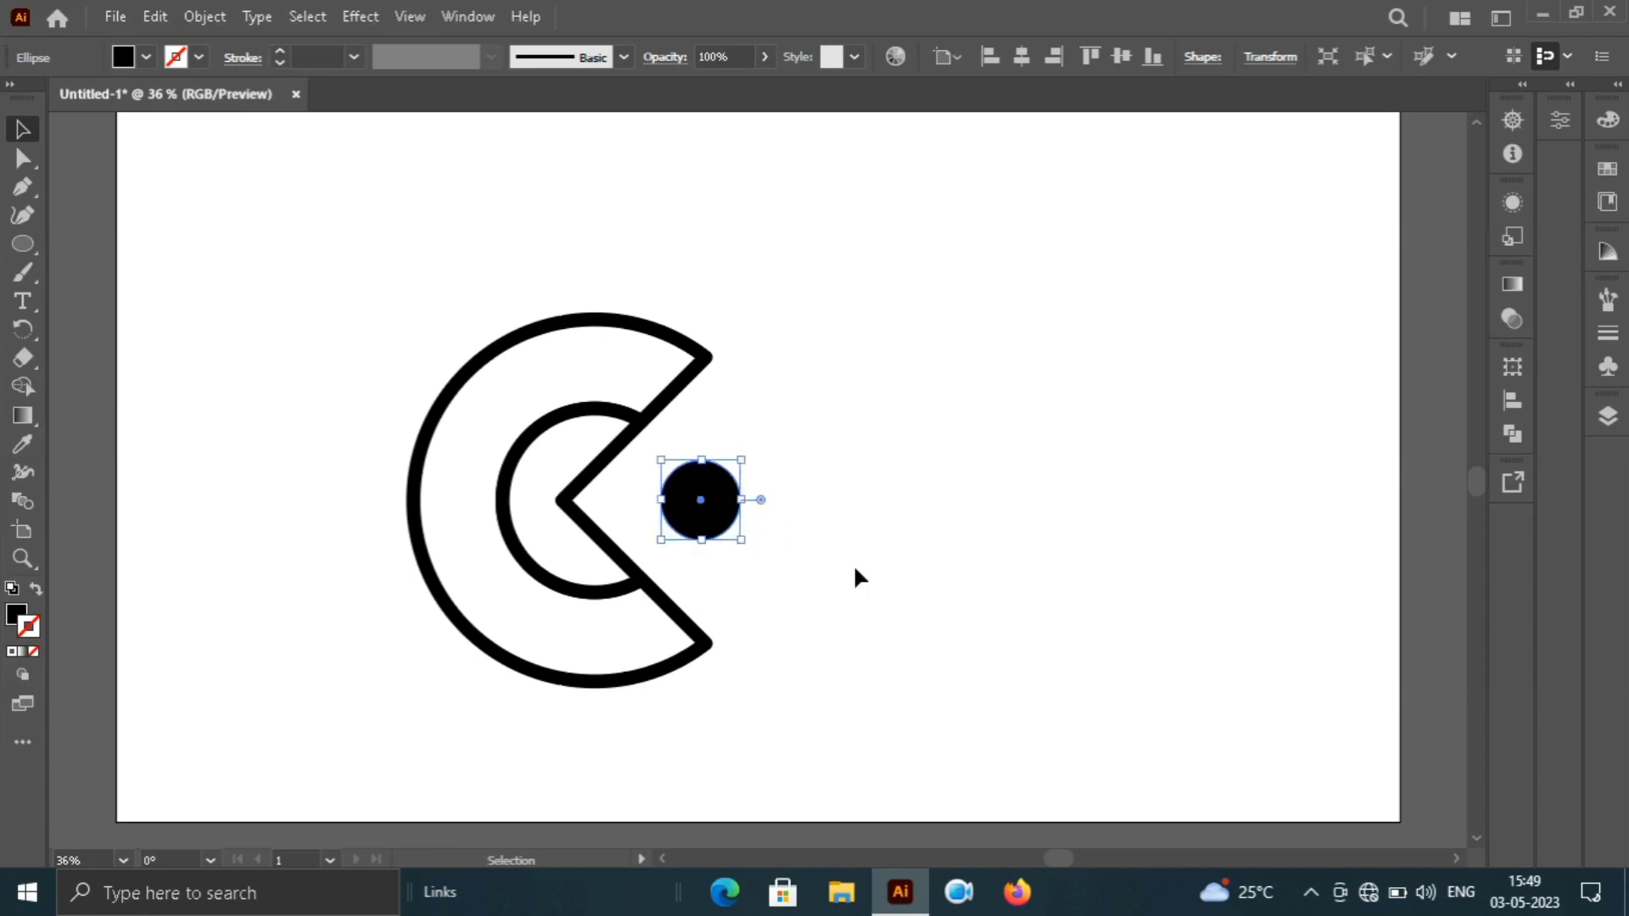
left_click(855, 570)
key("a")
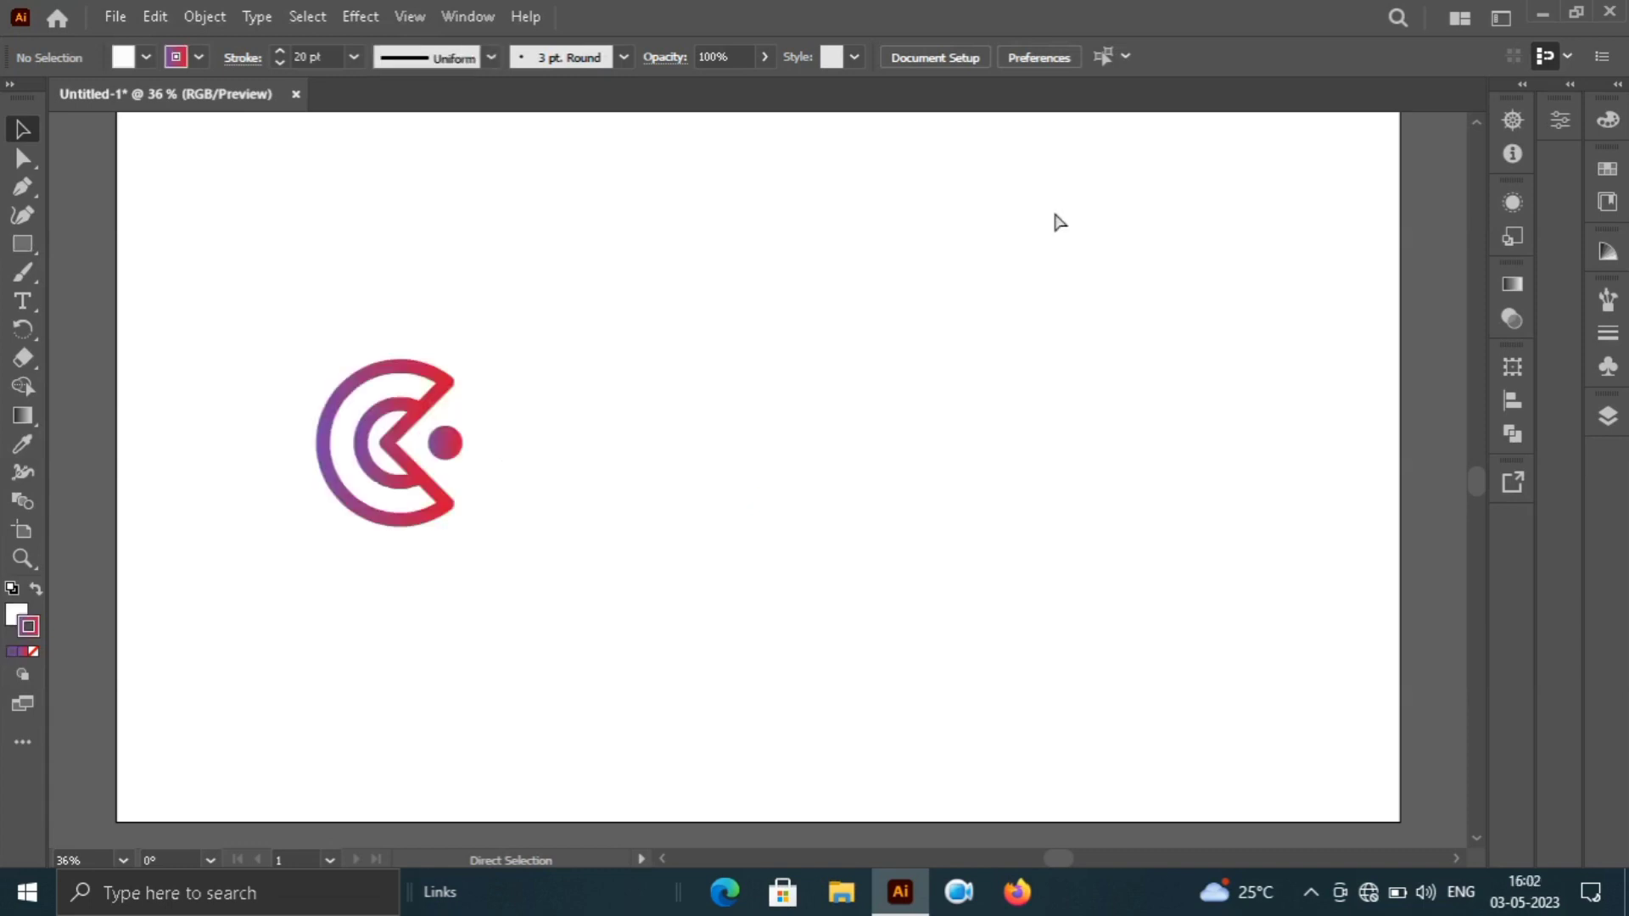
- Draw a wide, empty text frame to the right of the C logo mark with the Type tool
key("v")
left_click(23, 302)
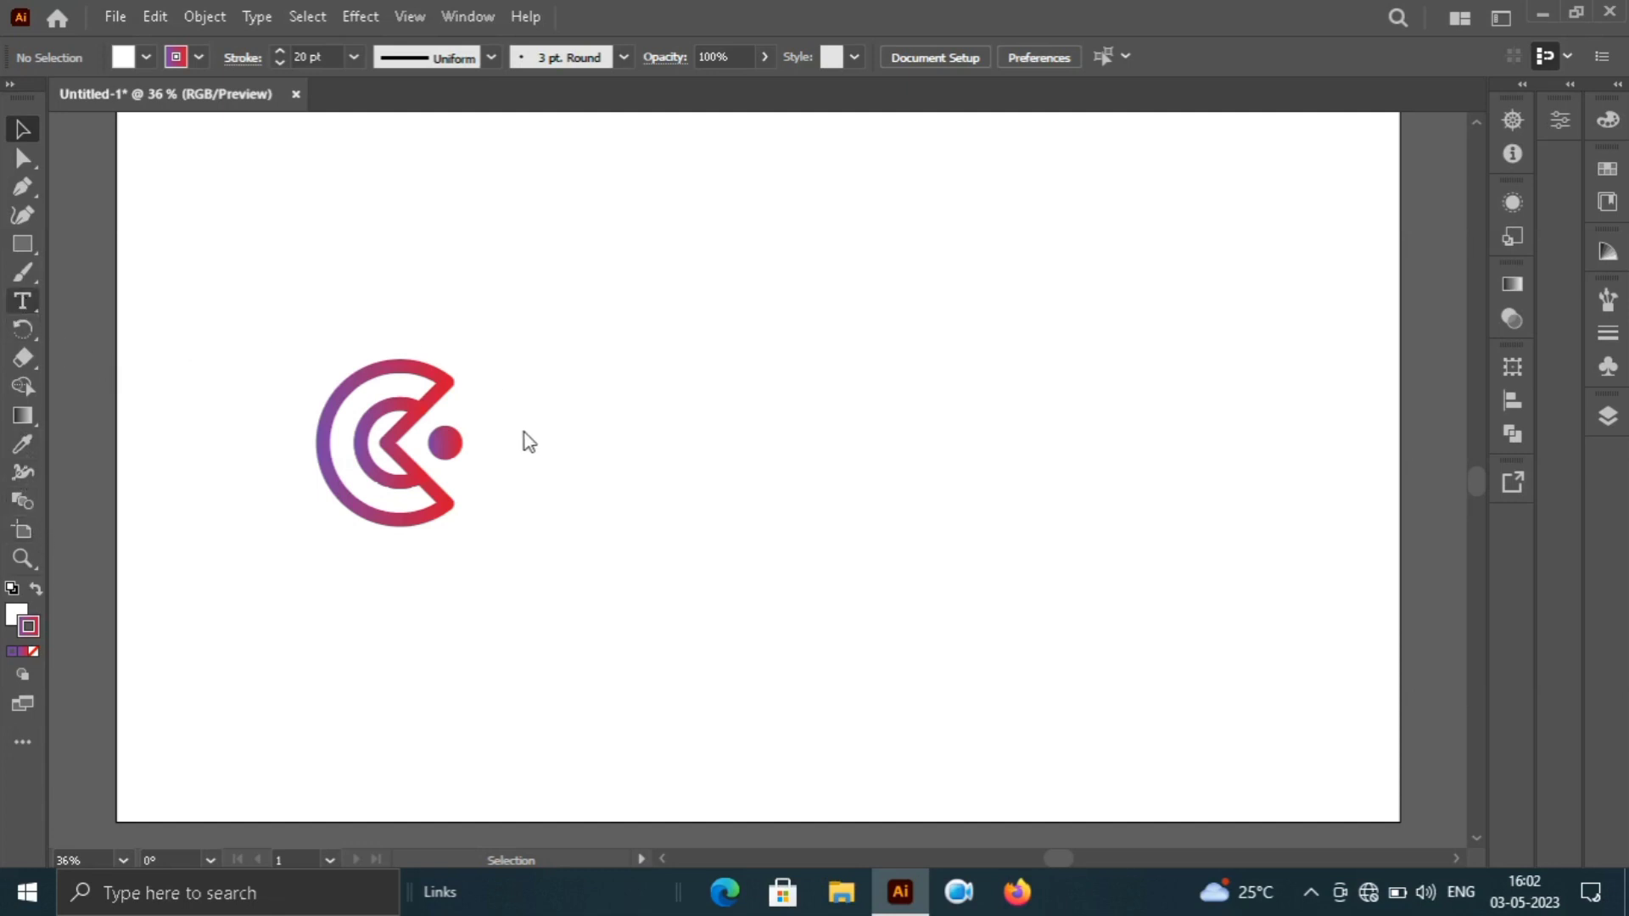
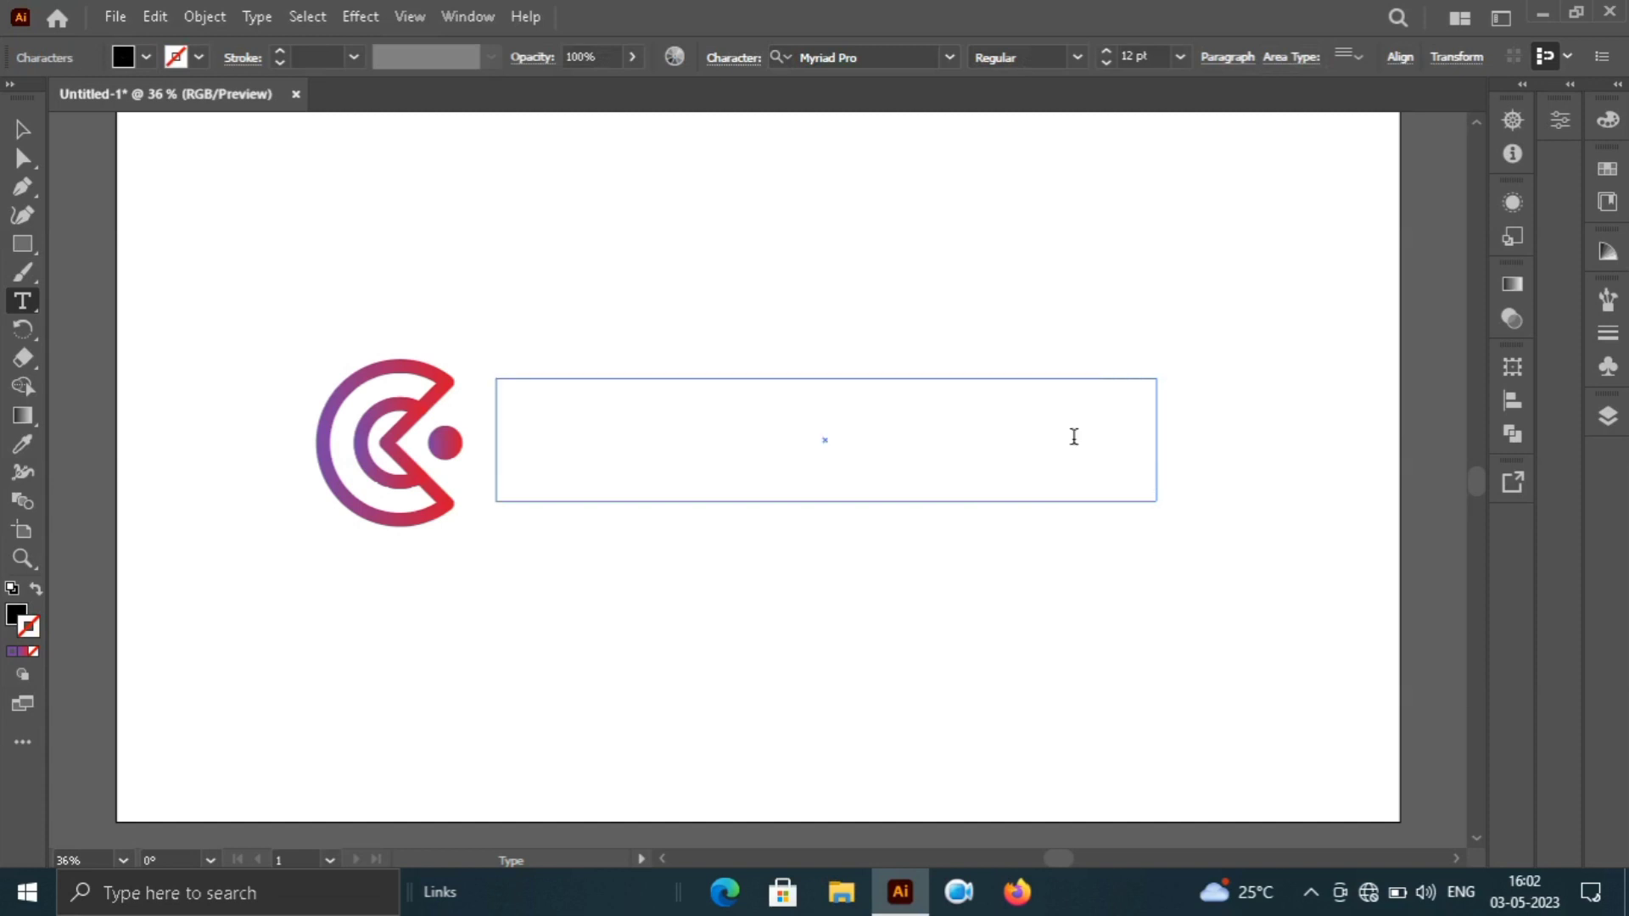
key("Escape")
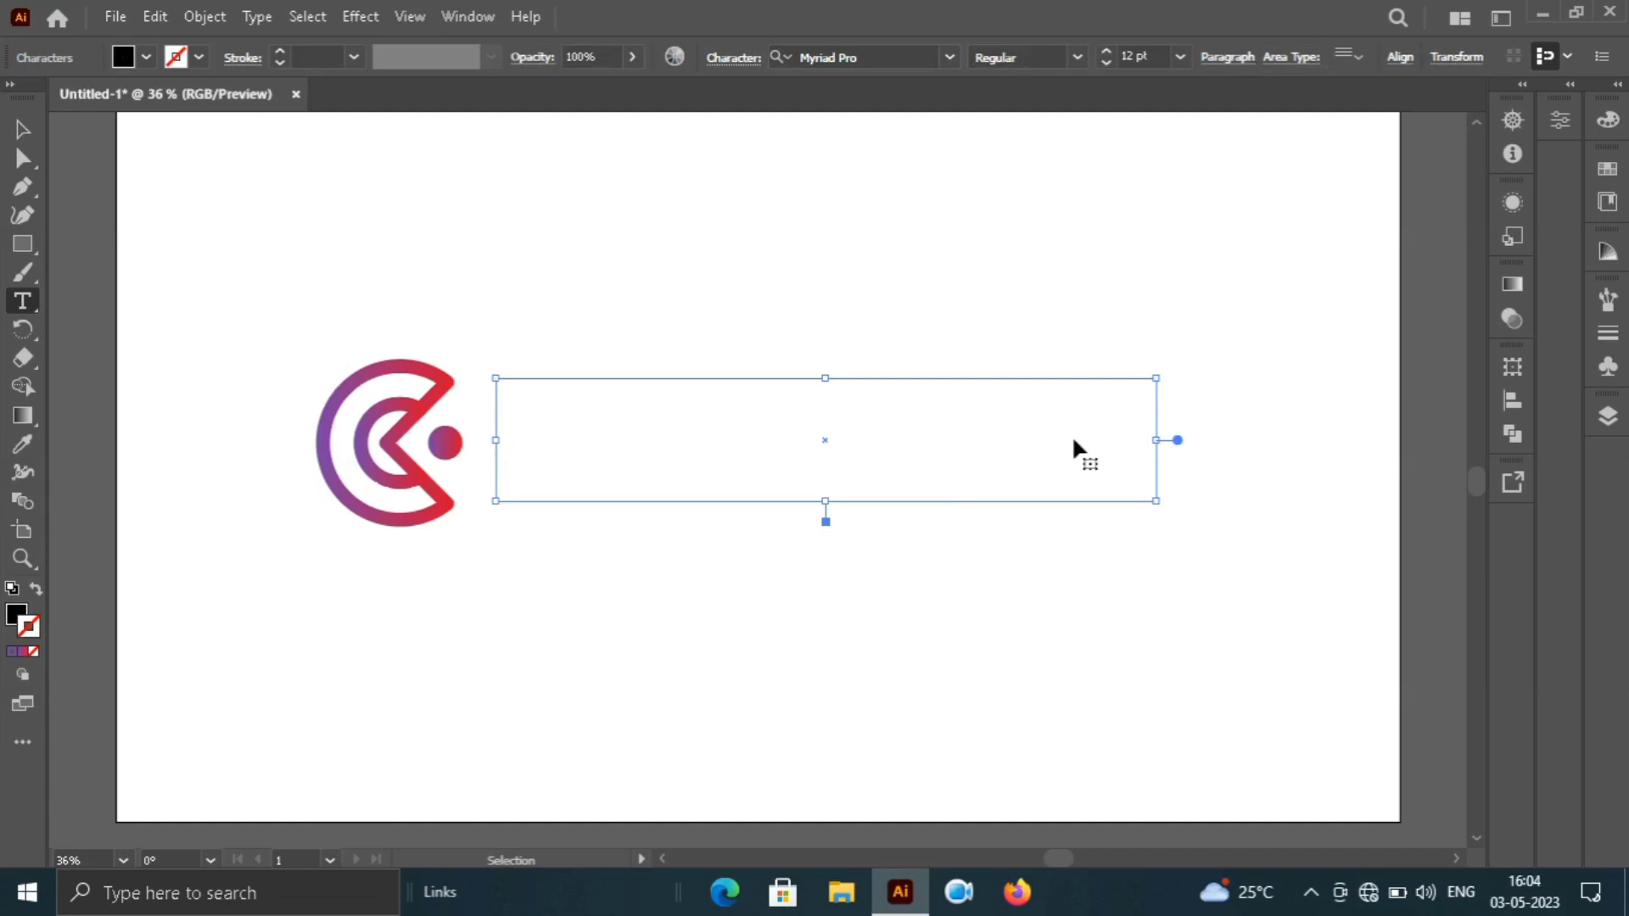
key("t")
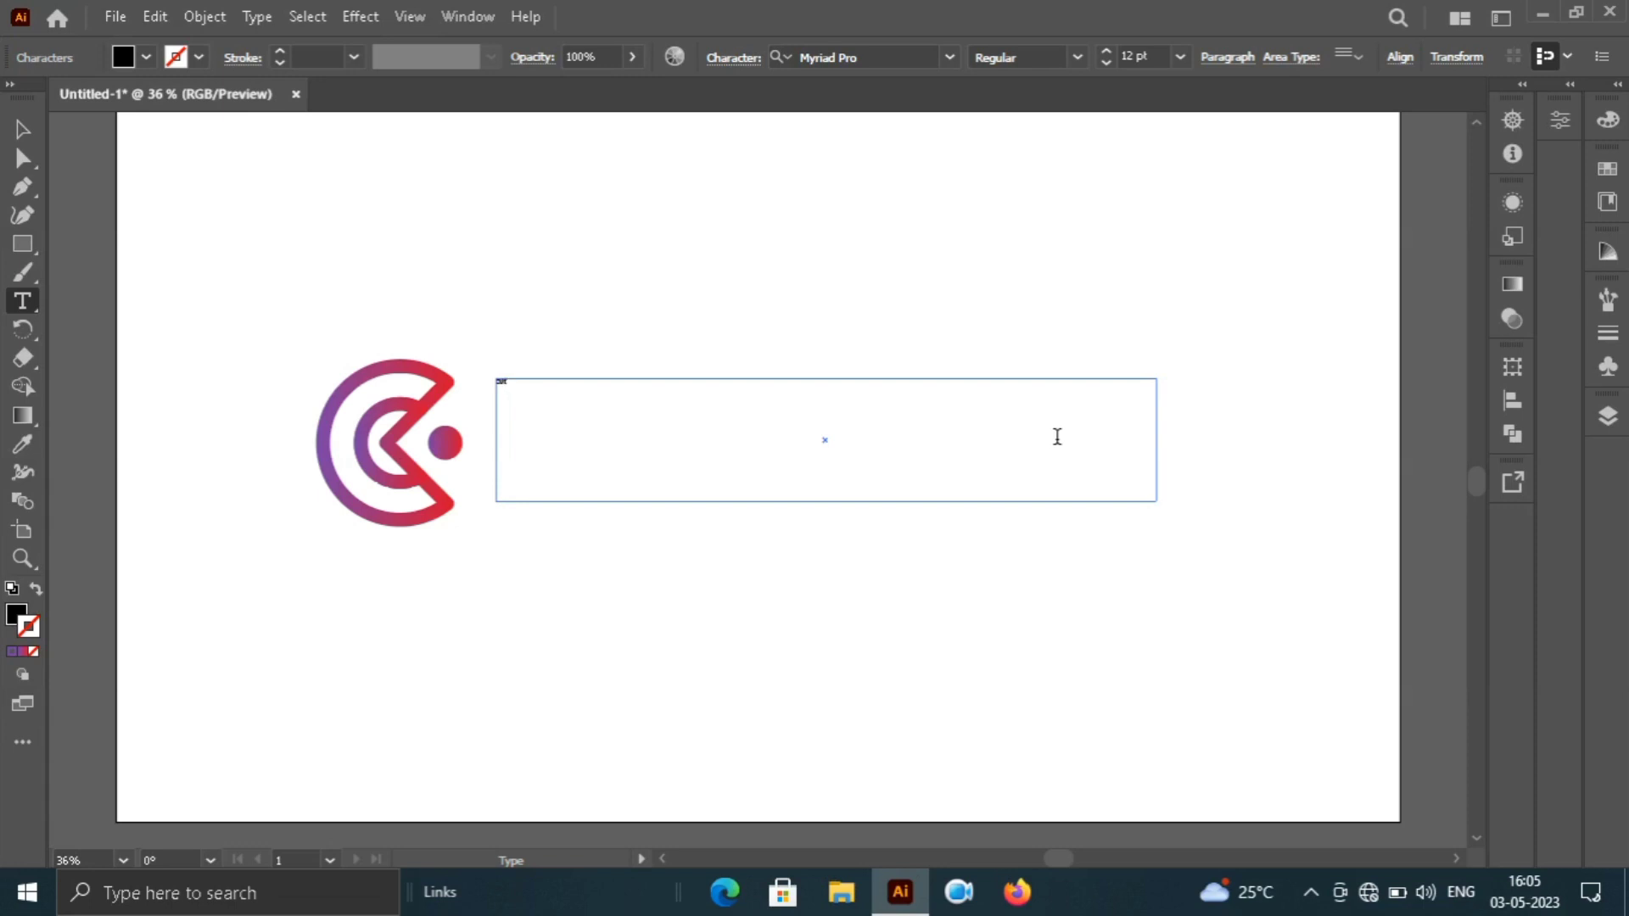
key("ctrl+z")
- Enter the text "COORN POP" in the frame beside the logo mark and finish editing
type("CO")
type("m")
key("ctrl+z")
type("COMAN")
key("BackSpace")
key("BackSpace")
key("BackSpace")
key("BackSpace")
key("BackSpace")
type("COMP")
type("A")
type("PO")
type("N")
left_click(807, 535)
key("v")
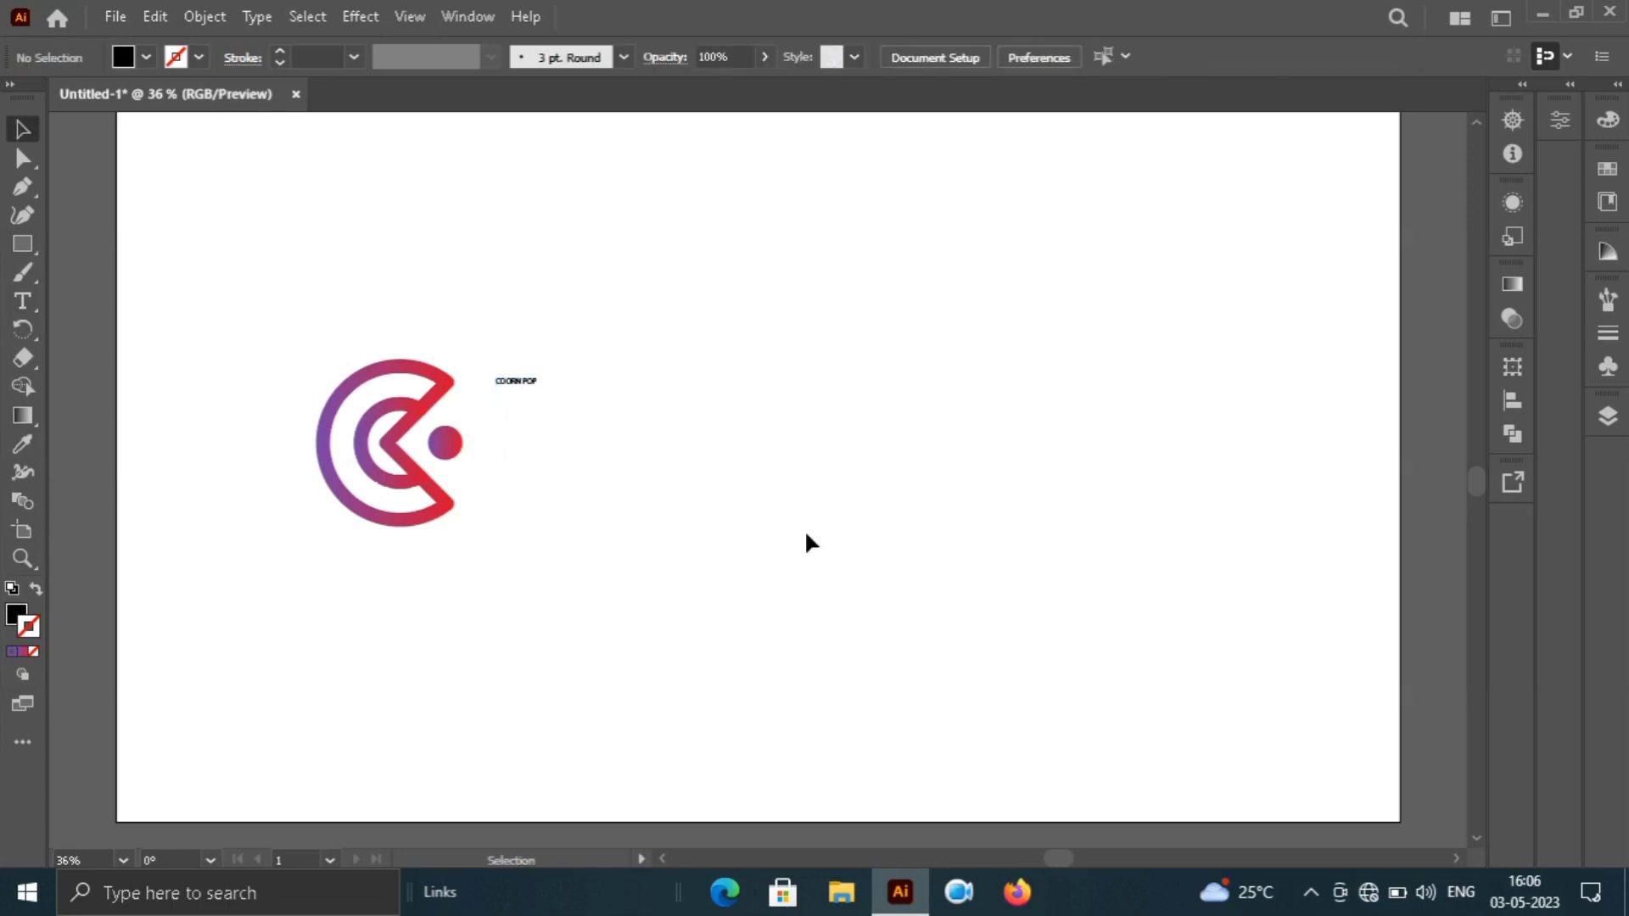
left_click(513, 383)
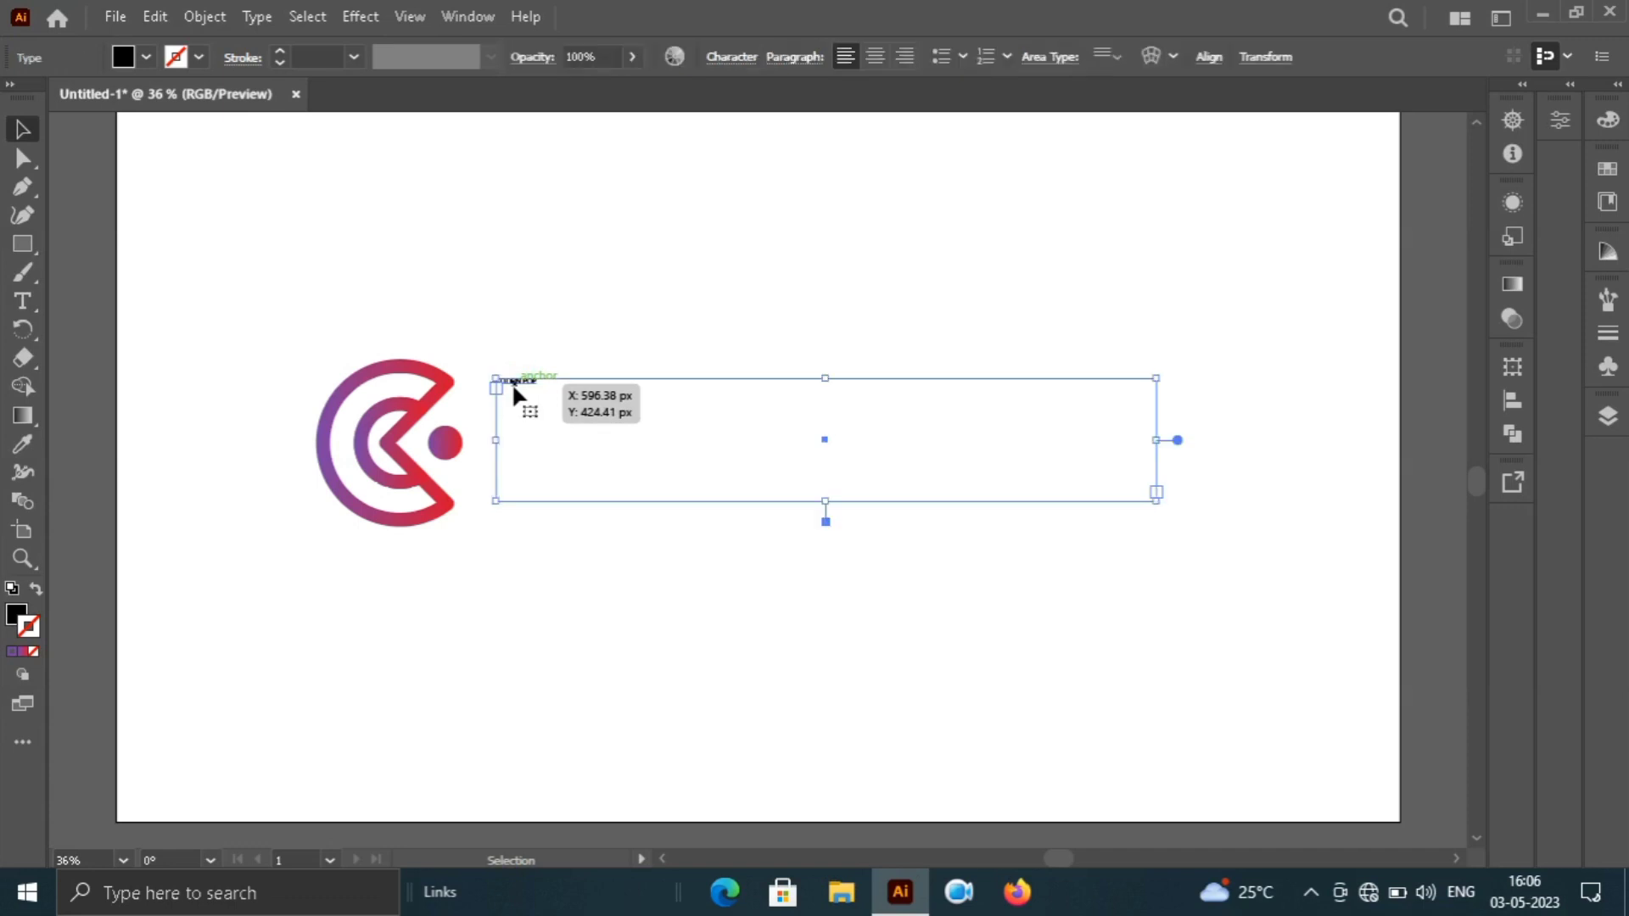
double_click(513, 384)
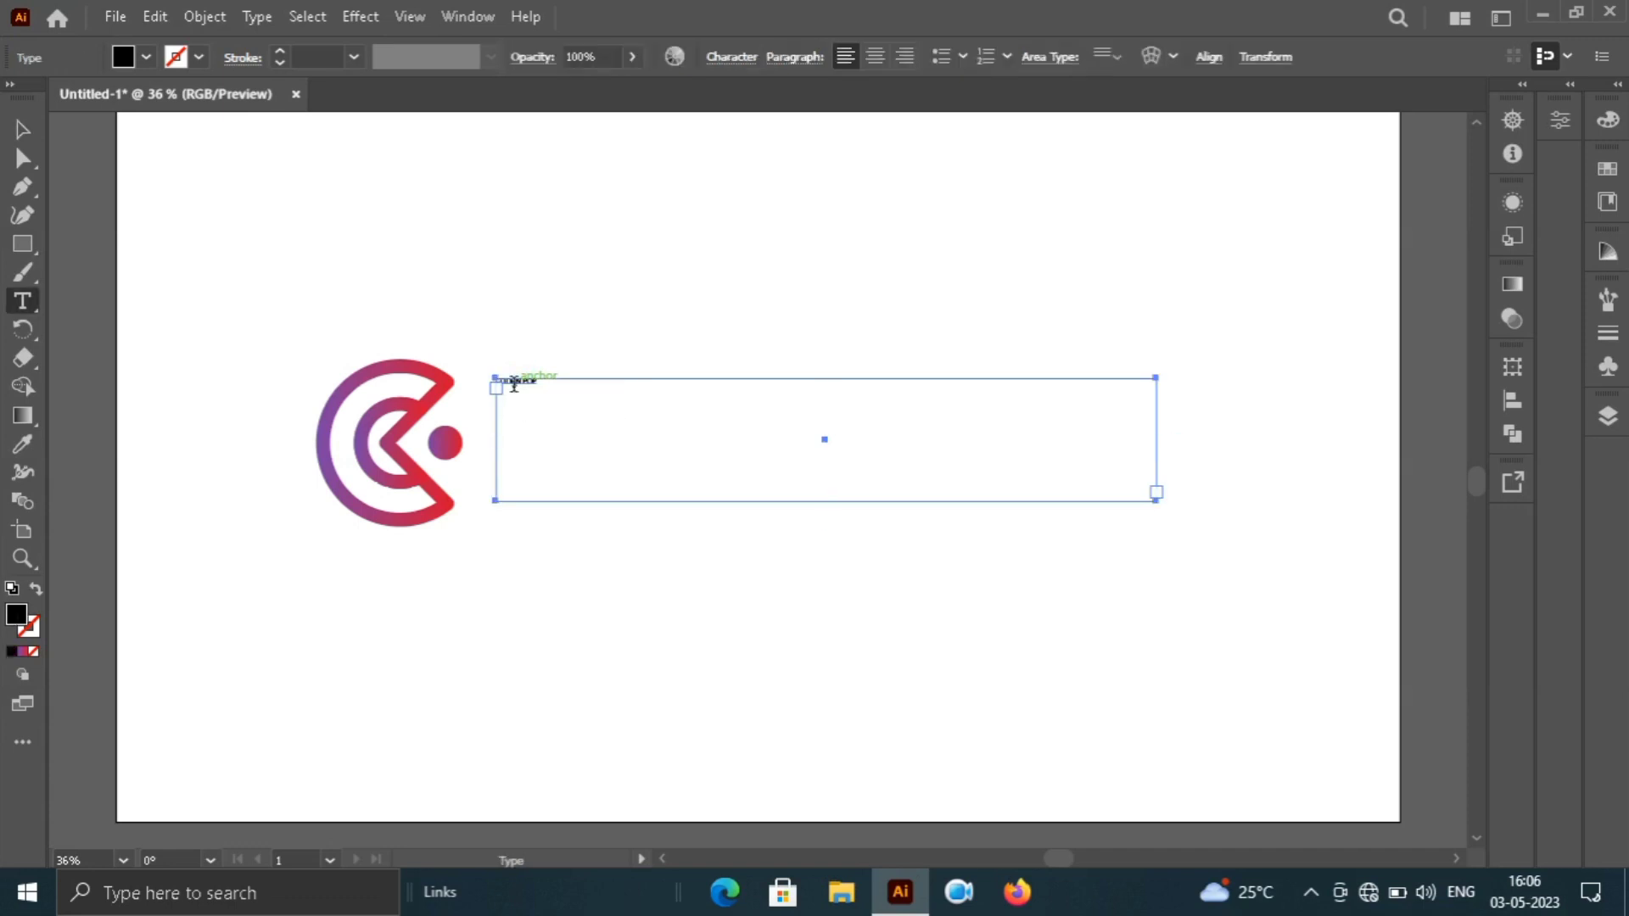
left_click(561, 396)
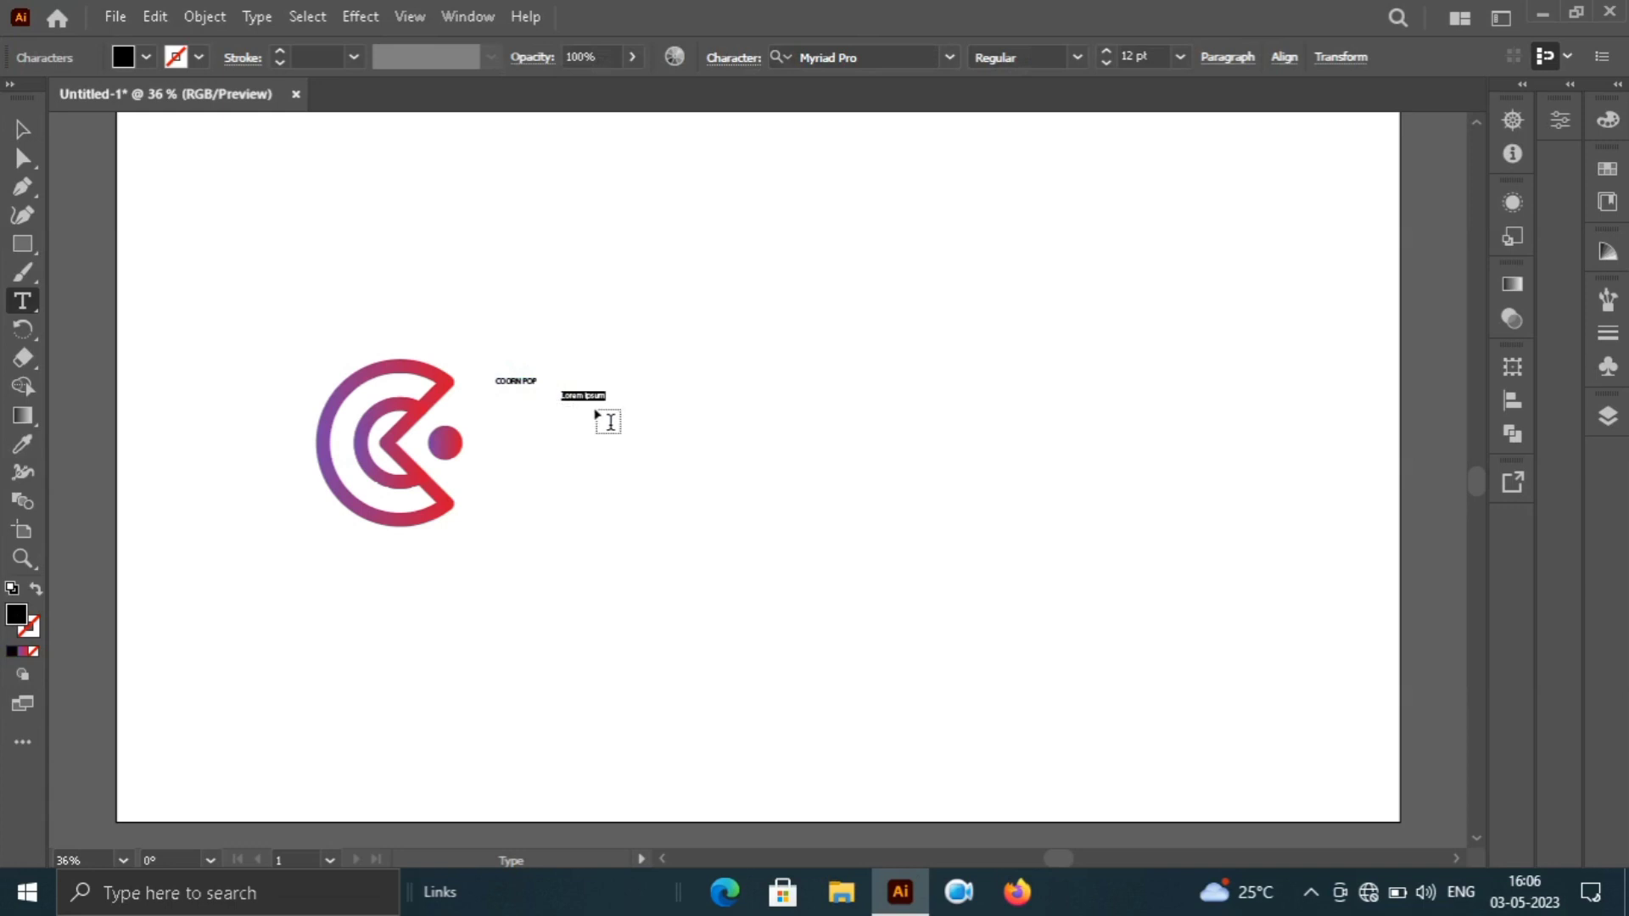
key("BackSpace")
type("N")
- Set the font size of the whole text beside the logo mark to 72 pt
left_click(513, 377)
left_click_drag(496, 384, 562, 388)
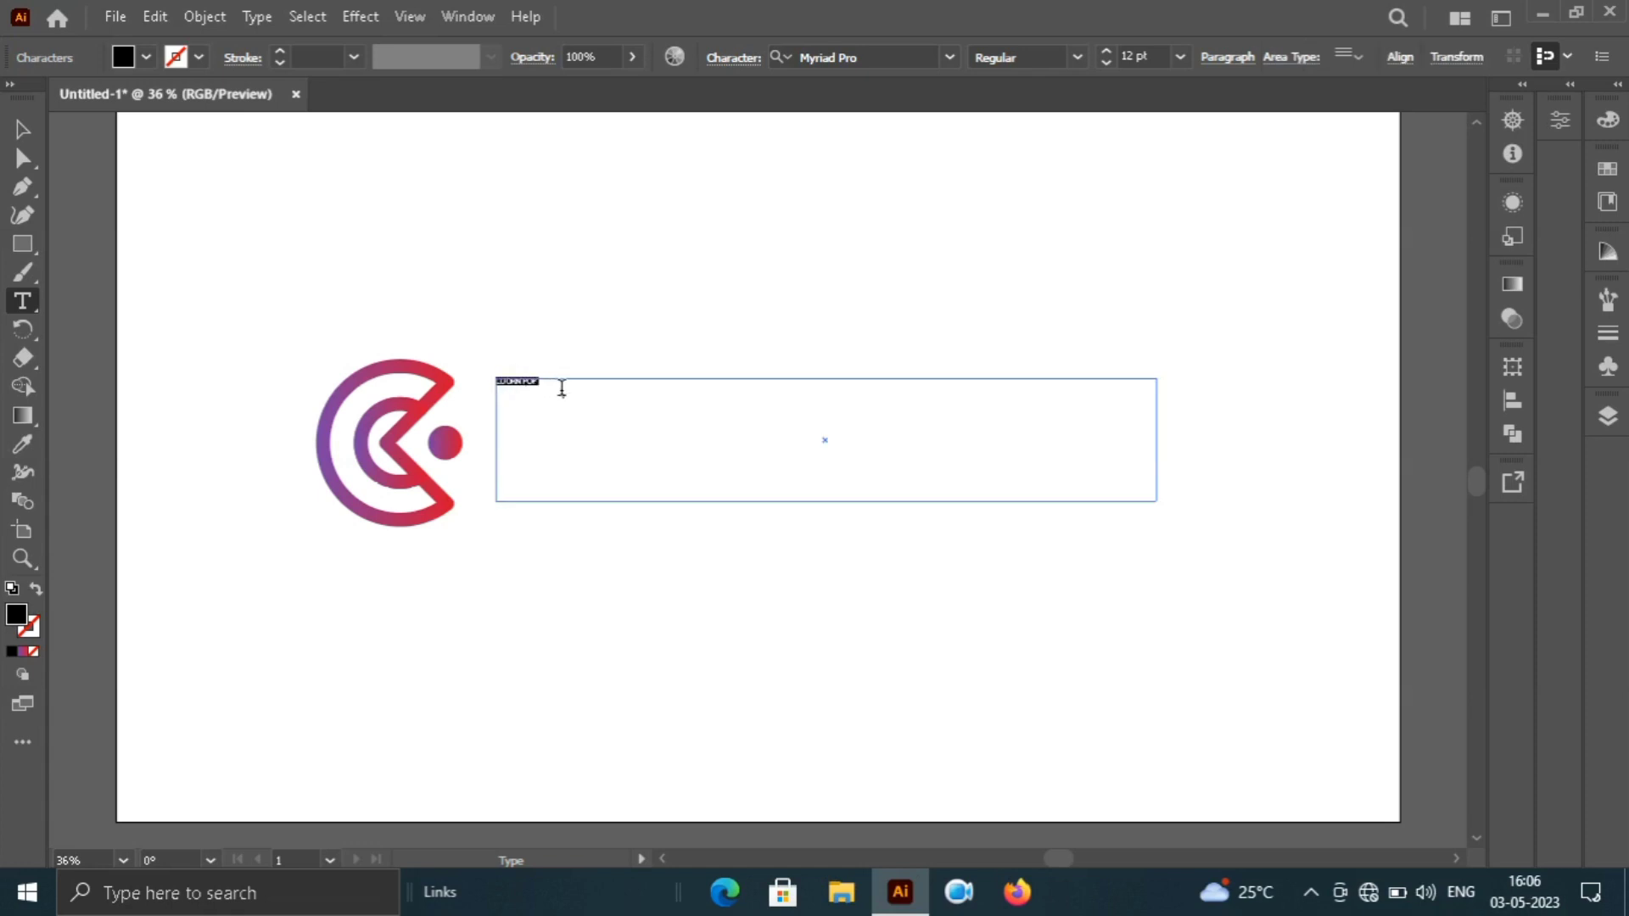
left_click(1183, 58)
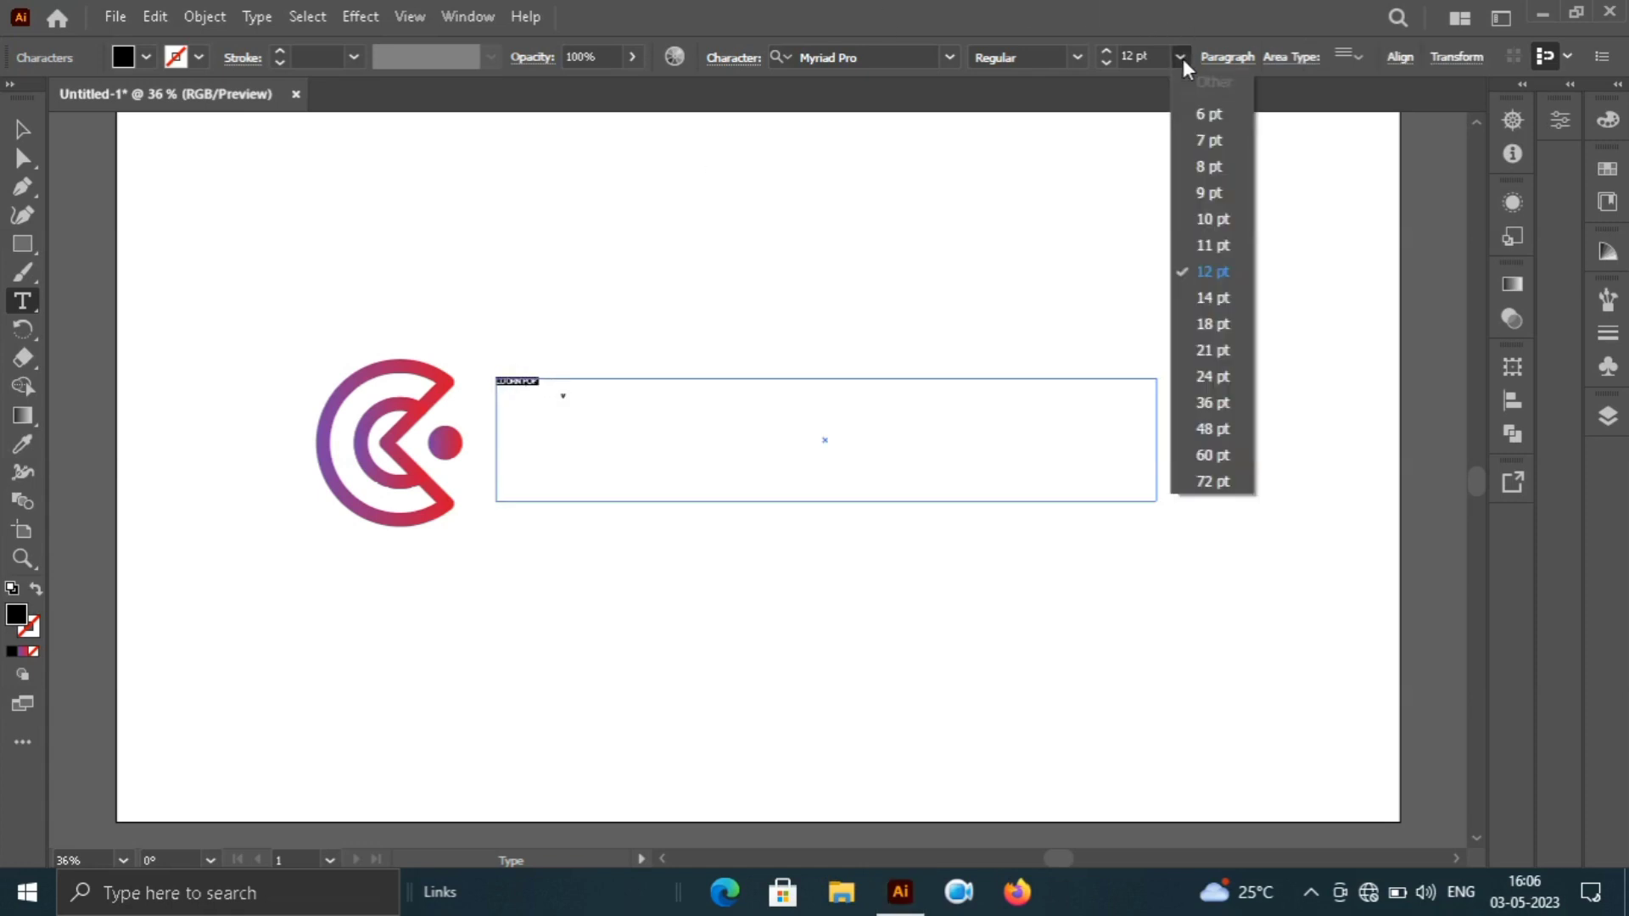
left_click(1215, 482)
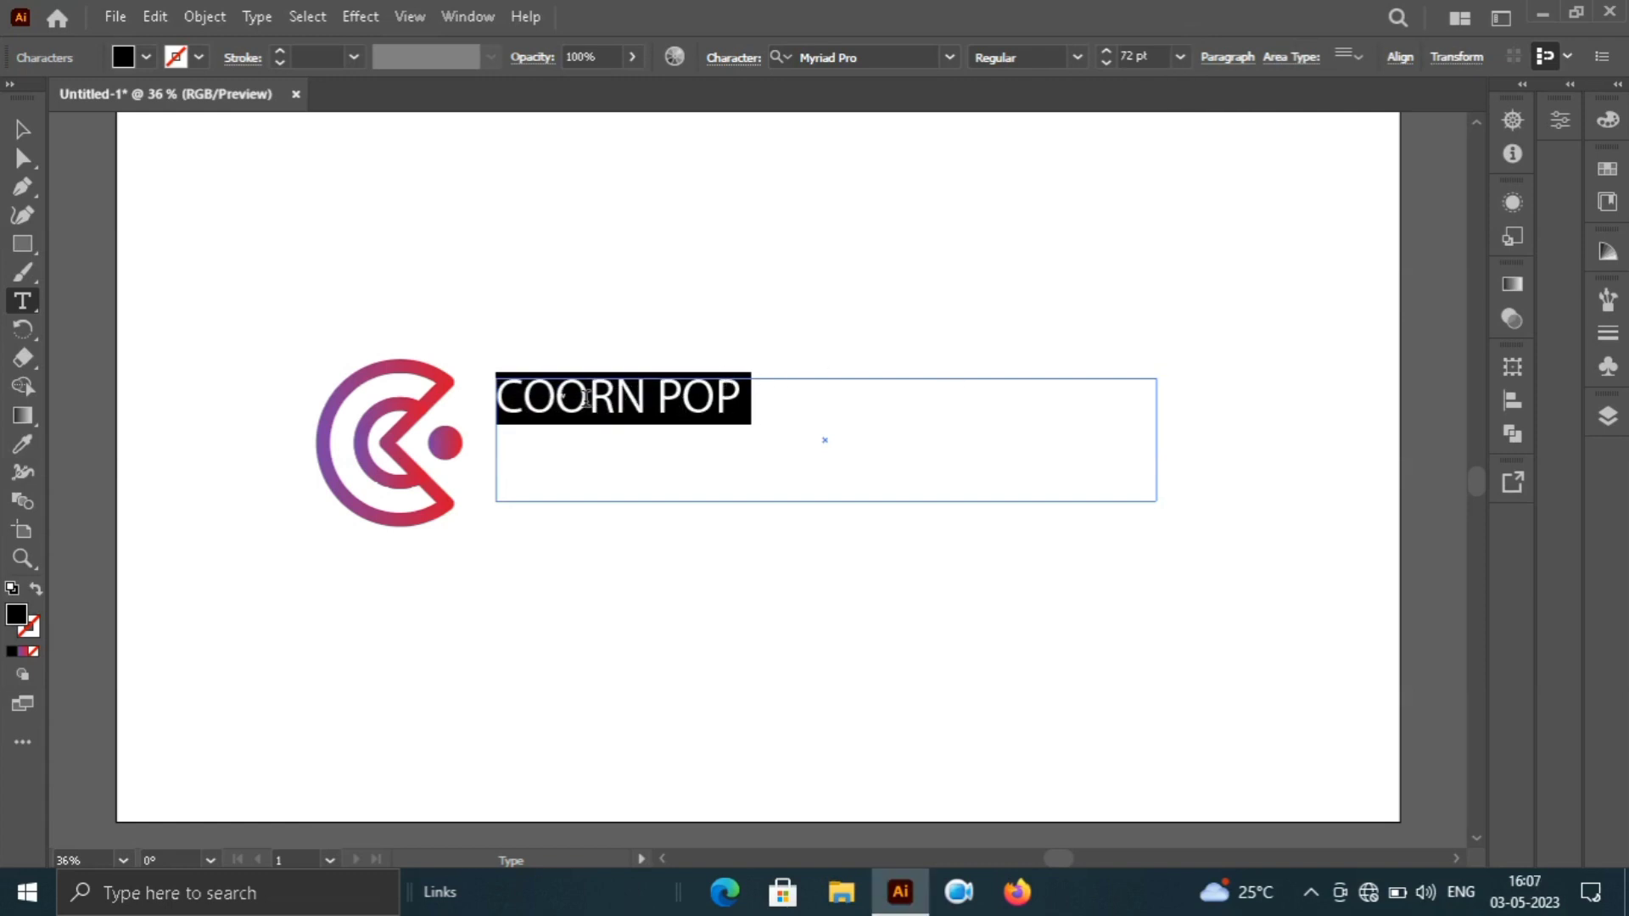
- Delete the extra letter O so the text reads "CORN POP"
left_click(587, 397)
key("BackSpace")
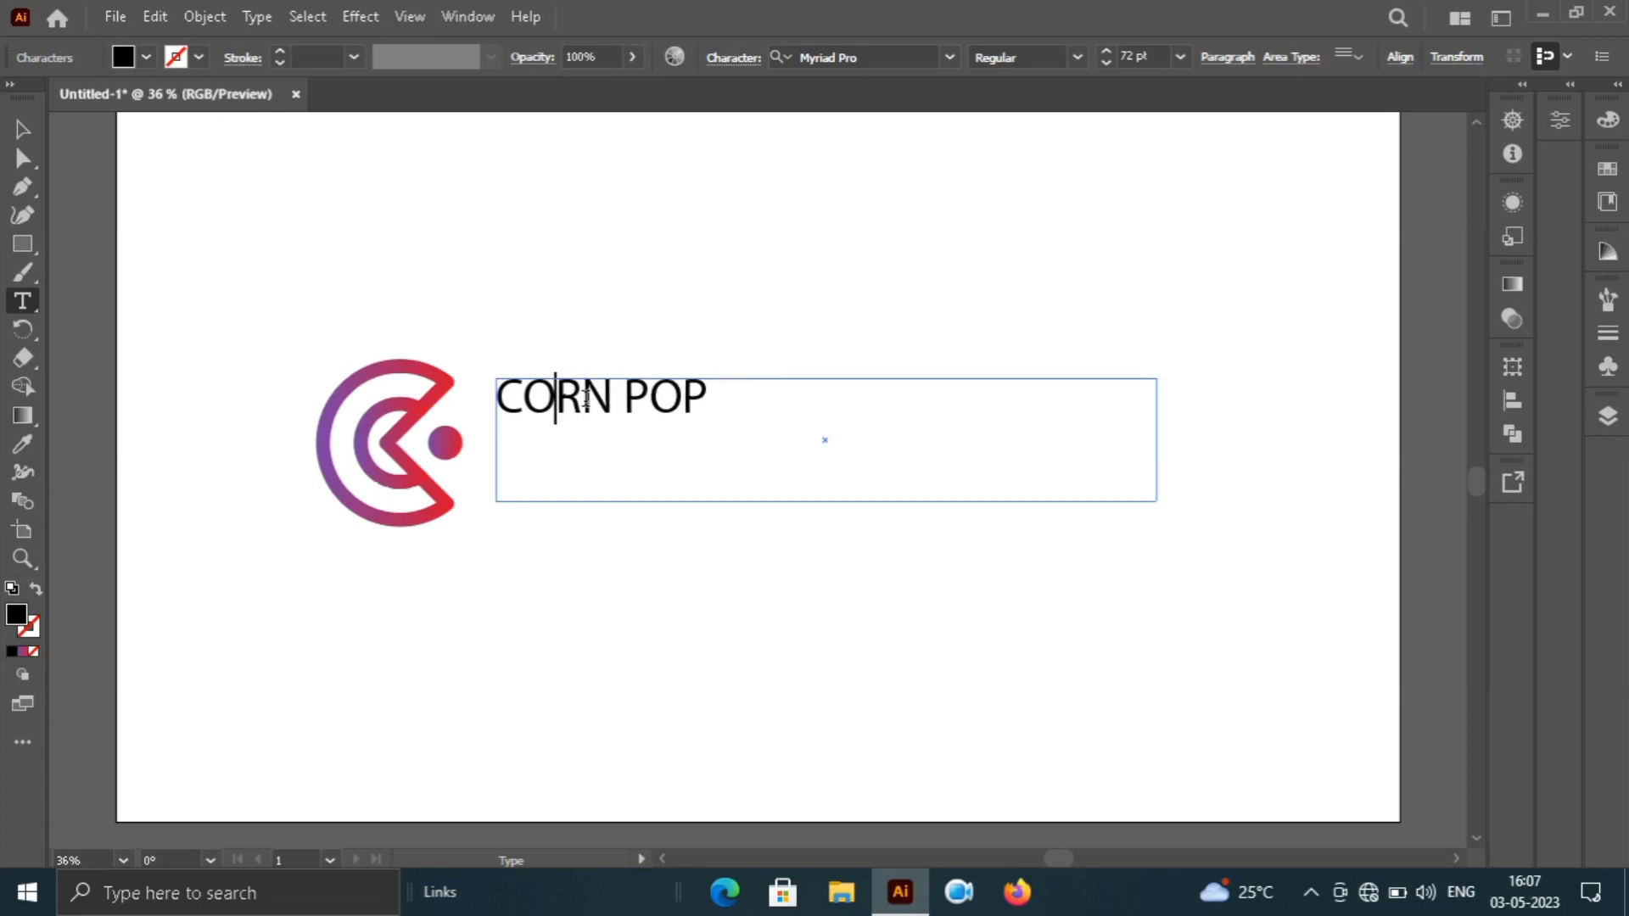
left_click(800, 357)
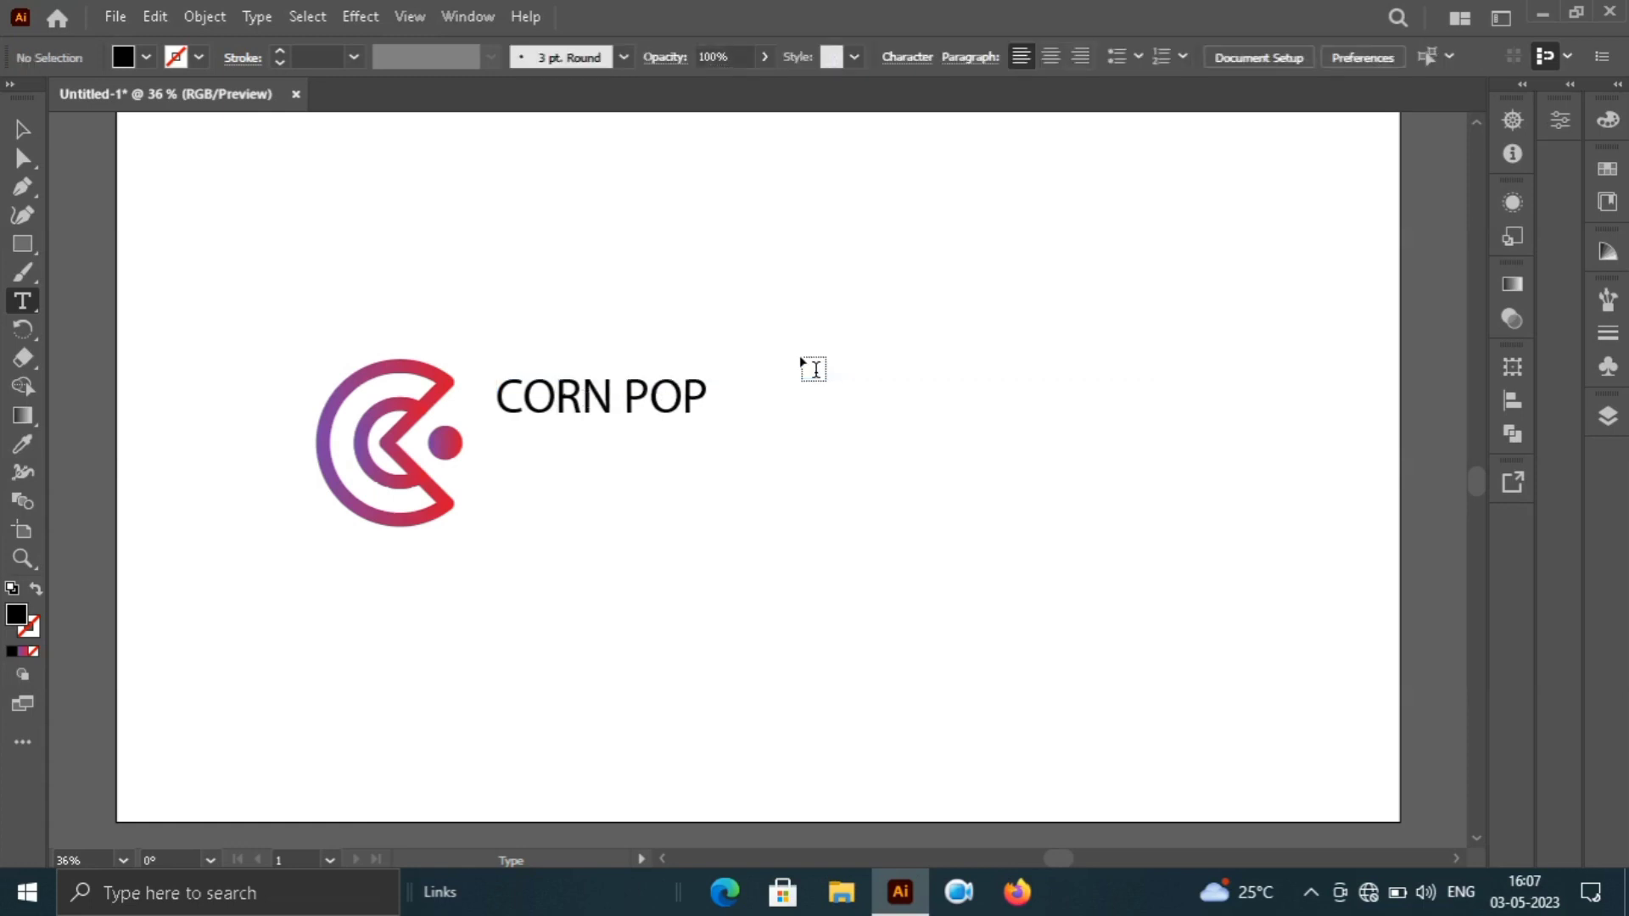
- Move the CORN POP text down to the logo mark's mid-height and shrink its frame tightly around the words
key("v")
left_click(689, 405)
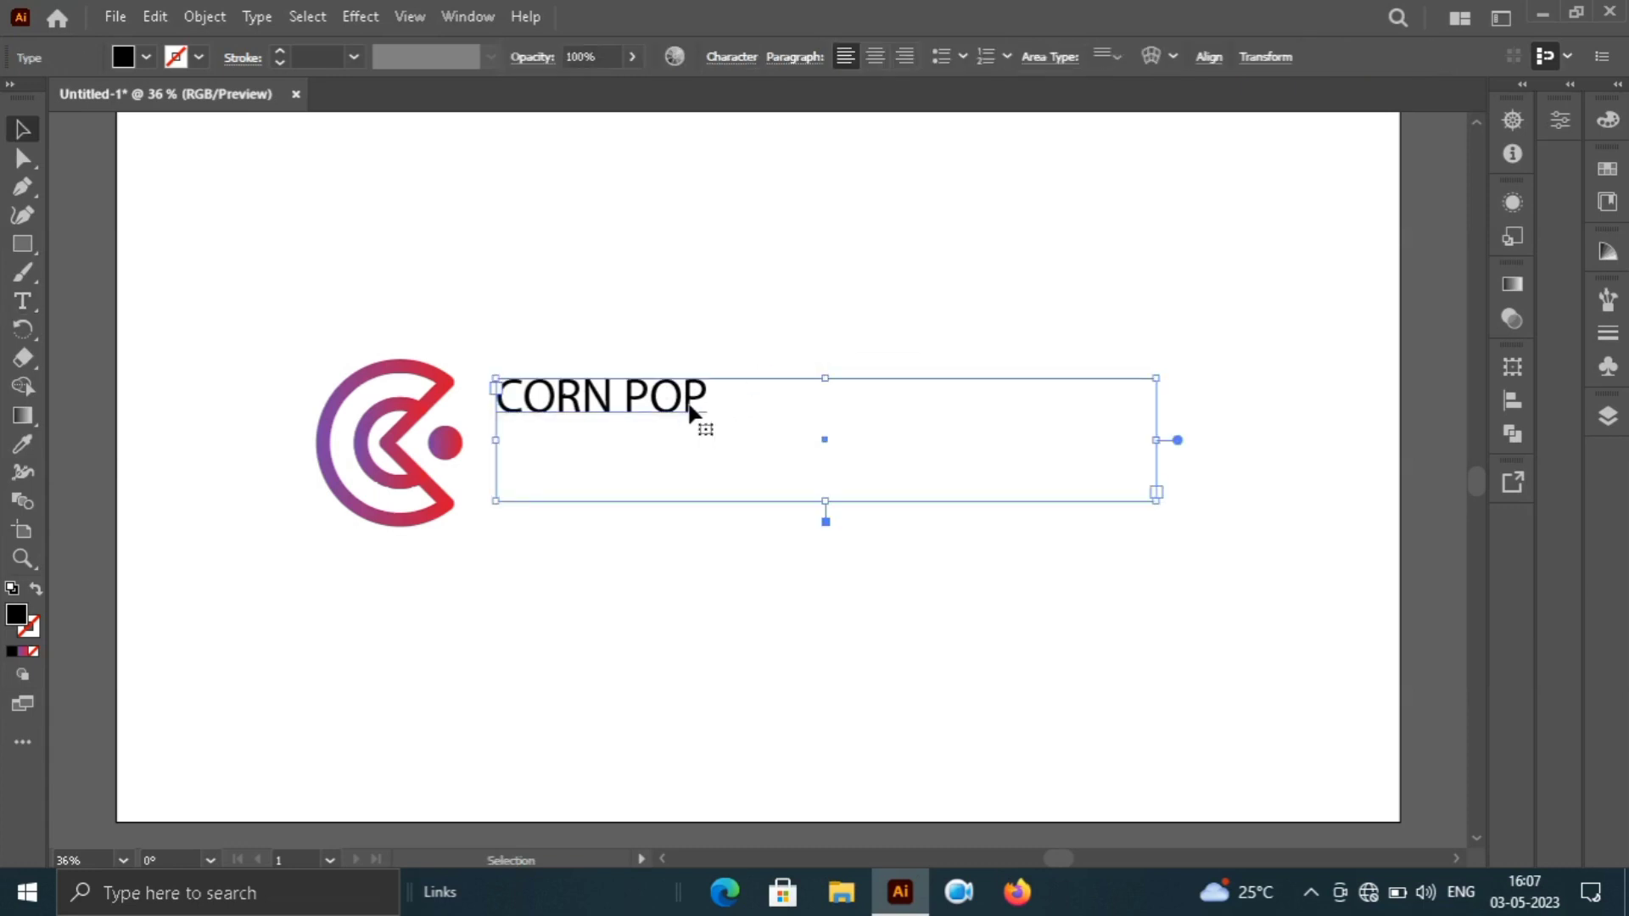
left_click_drag(689, 411, 700, 453)
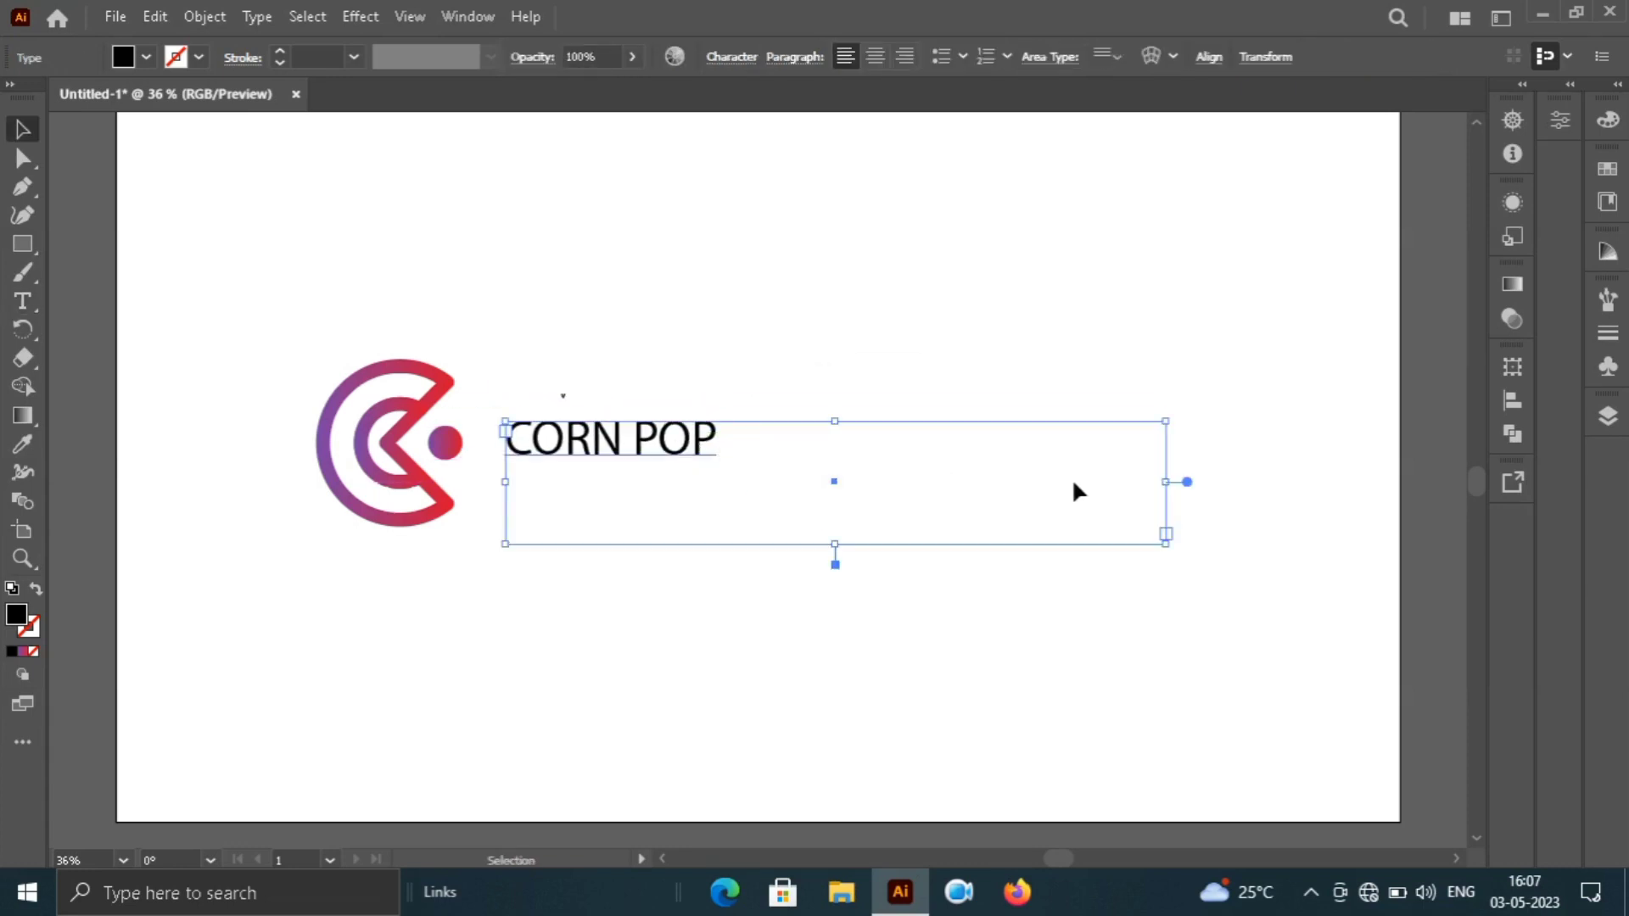
left_click_drag(1174, 486, 718, 456)
left_click_drag(617, 543, 605, 465)
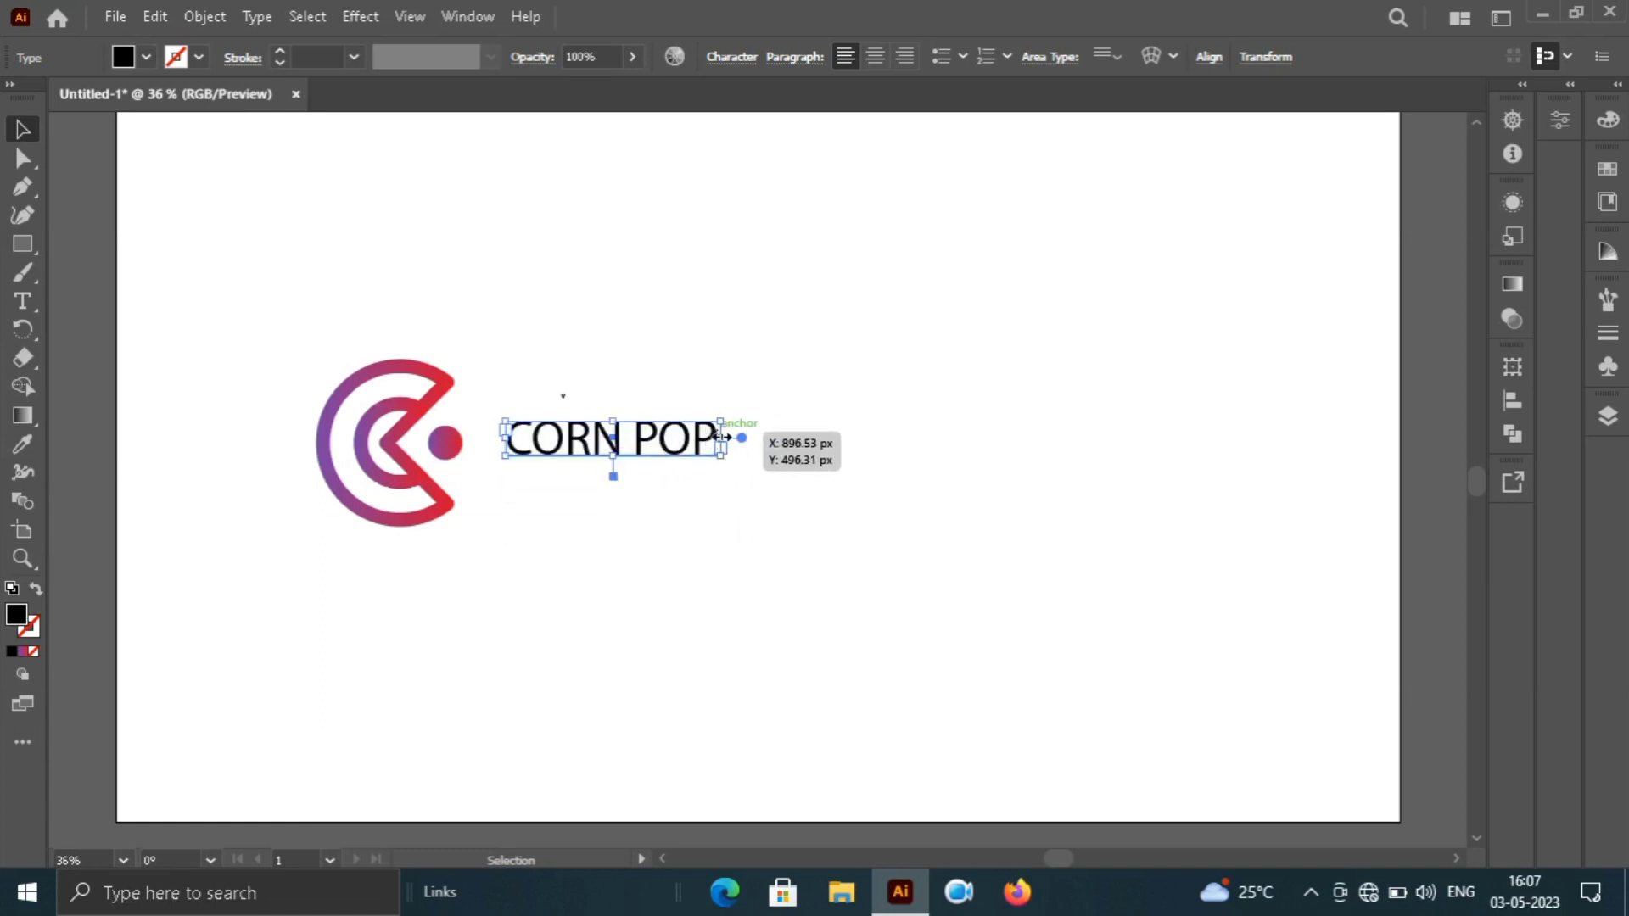
mouse_move(723, 437)
left_mouse_down()
mouse_move(873, 455)
mouse_move(1178, 444)
mouse_move(723, 439)
left_mouse_up()
left_click(767, 526)
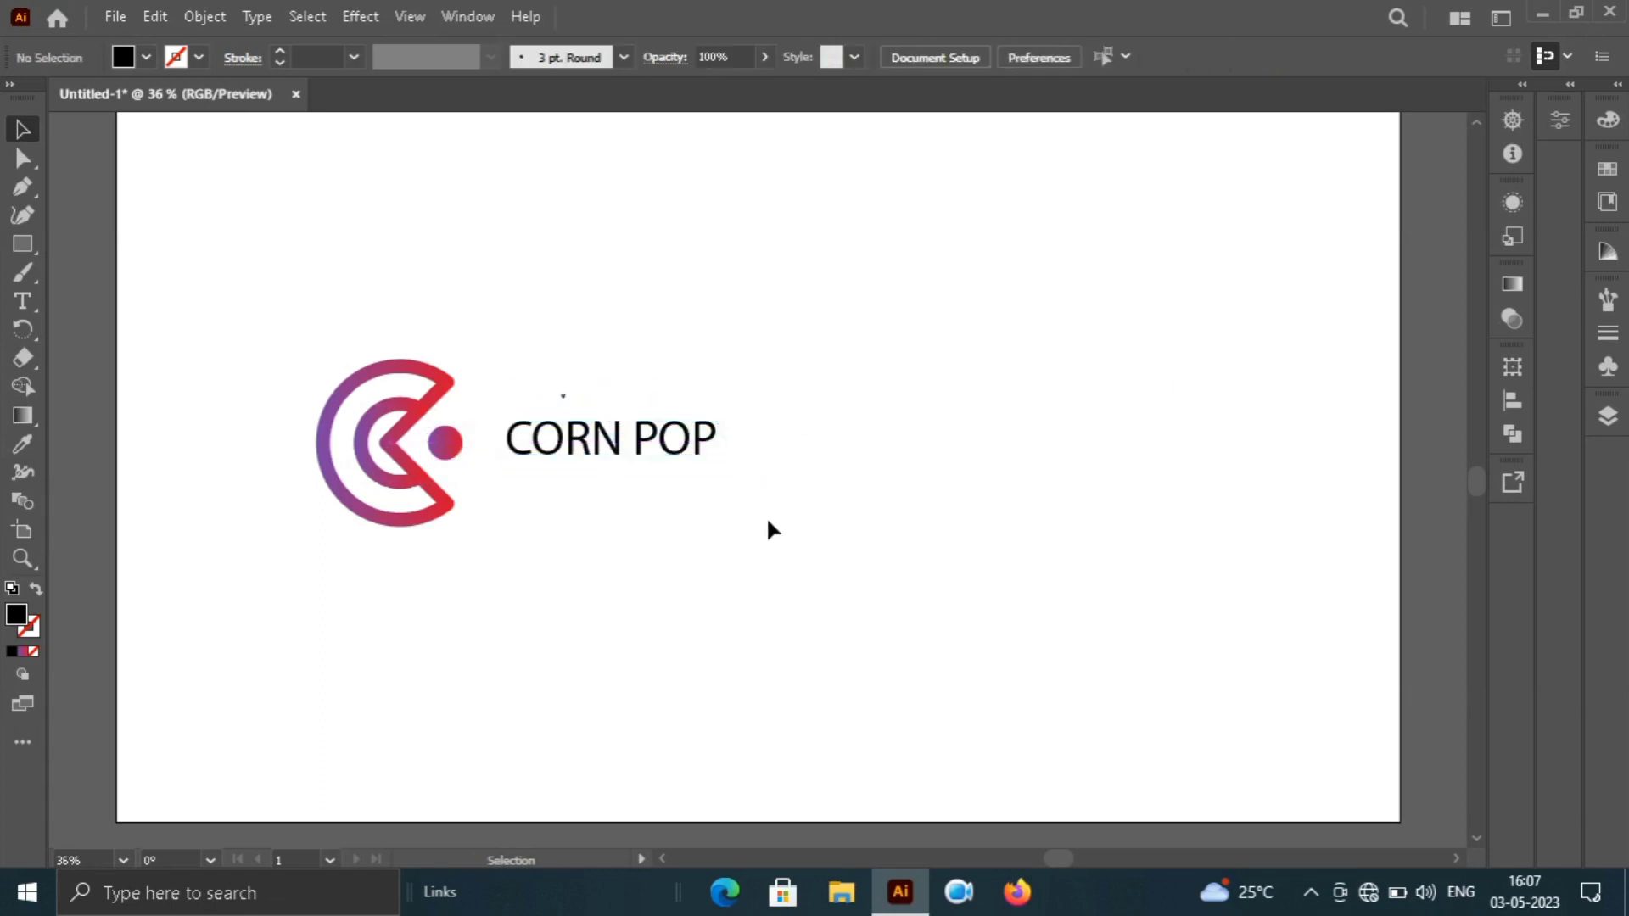
- Widen and heighten the CORN POP text frame to make room for larger lettering
left_click(672, 460)
left_click_drag(715, 440, 752, 441)
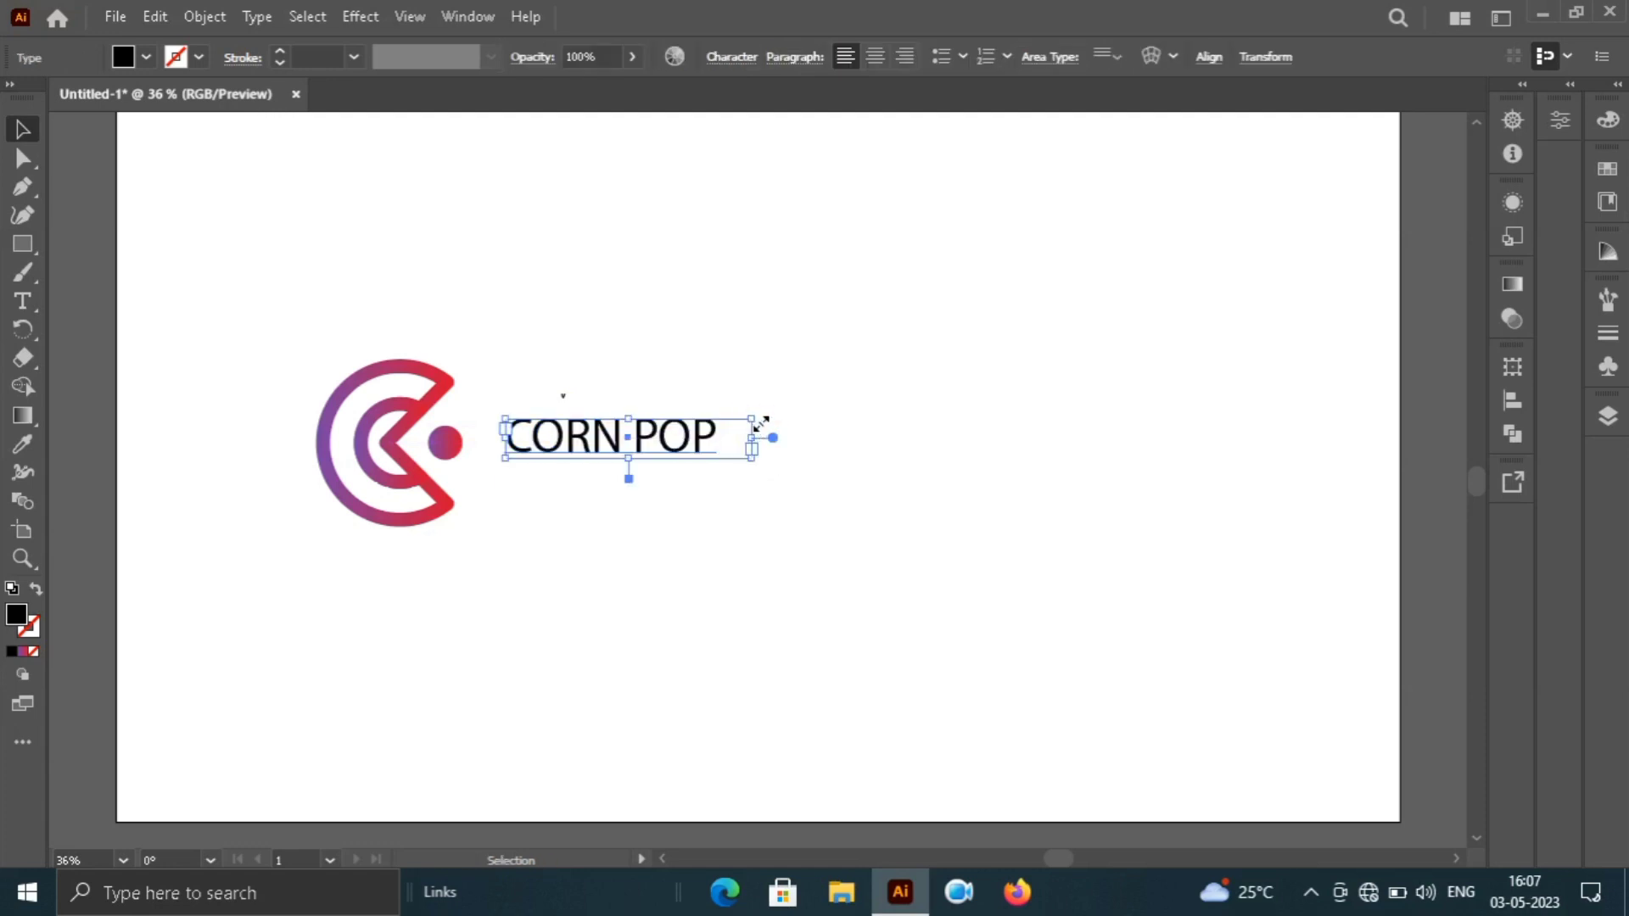
left_click_drag(753, 419, 857, 357)
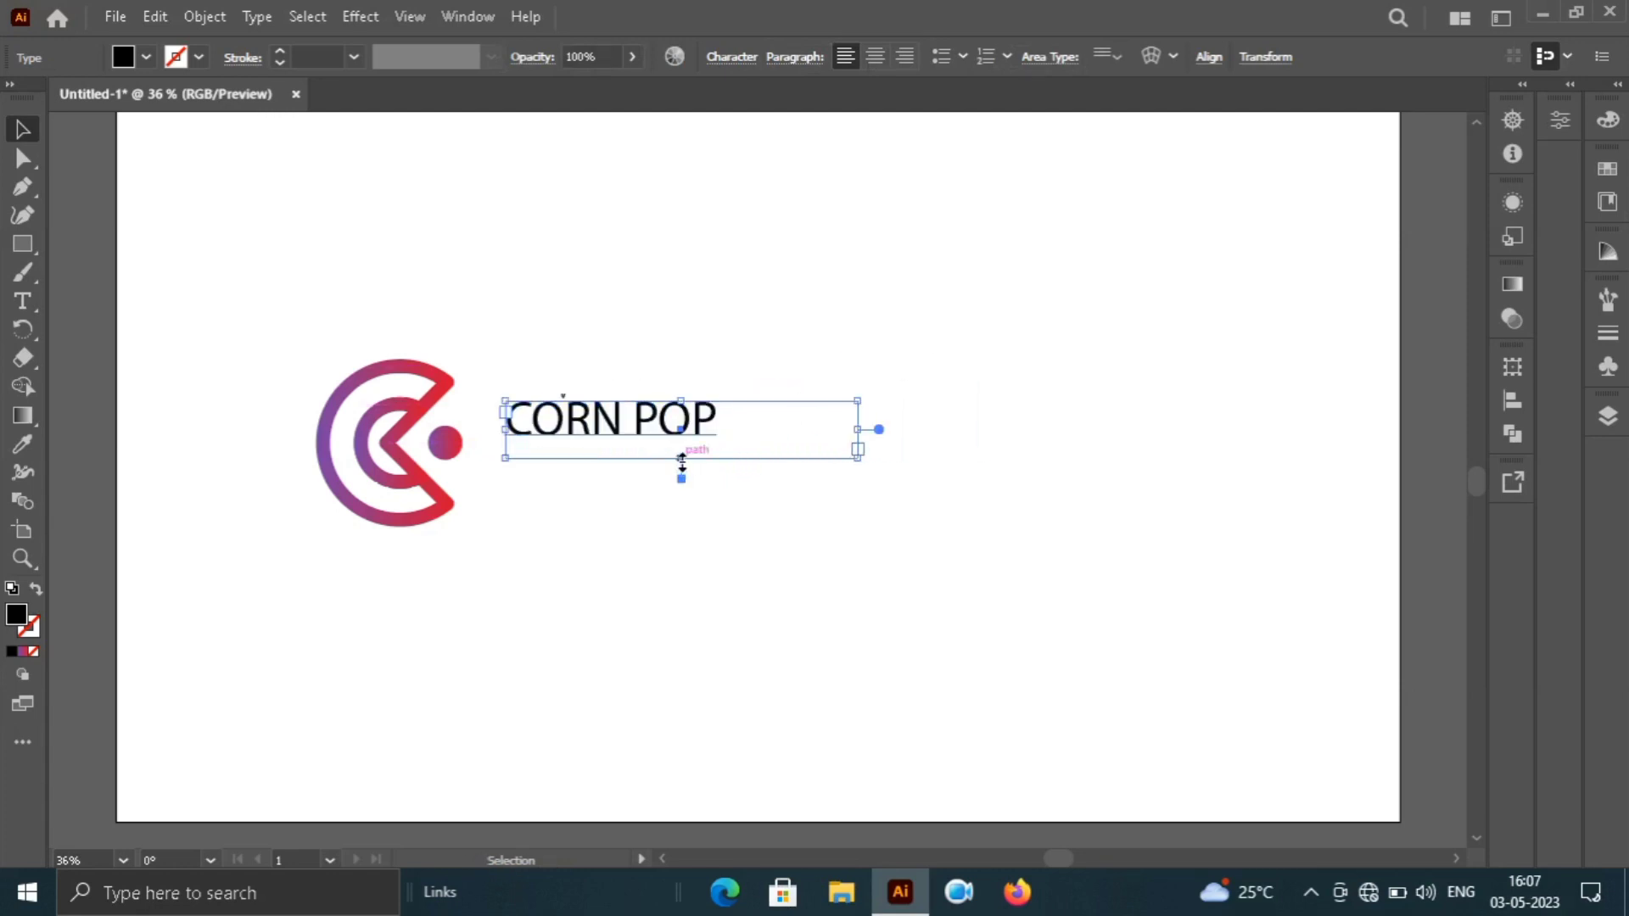
left_click_drag(682, 459, 679, 464)
left_click_drag(681, 401, 681, 390)
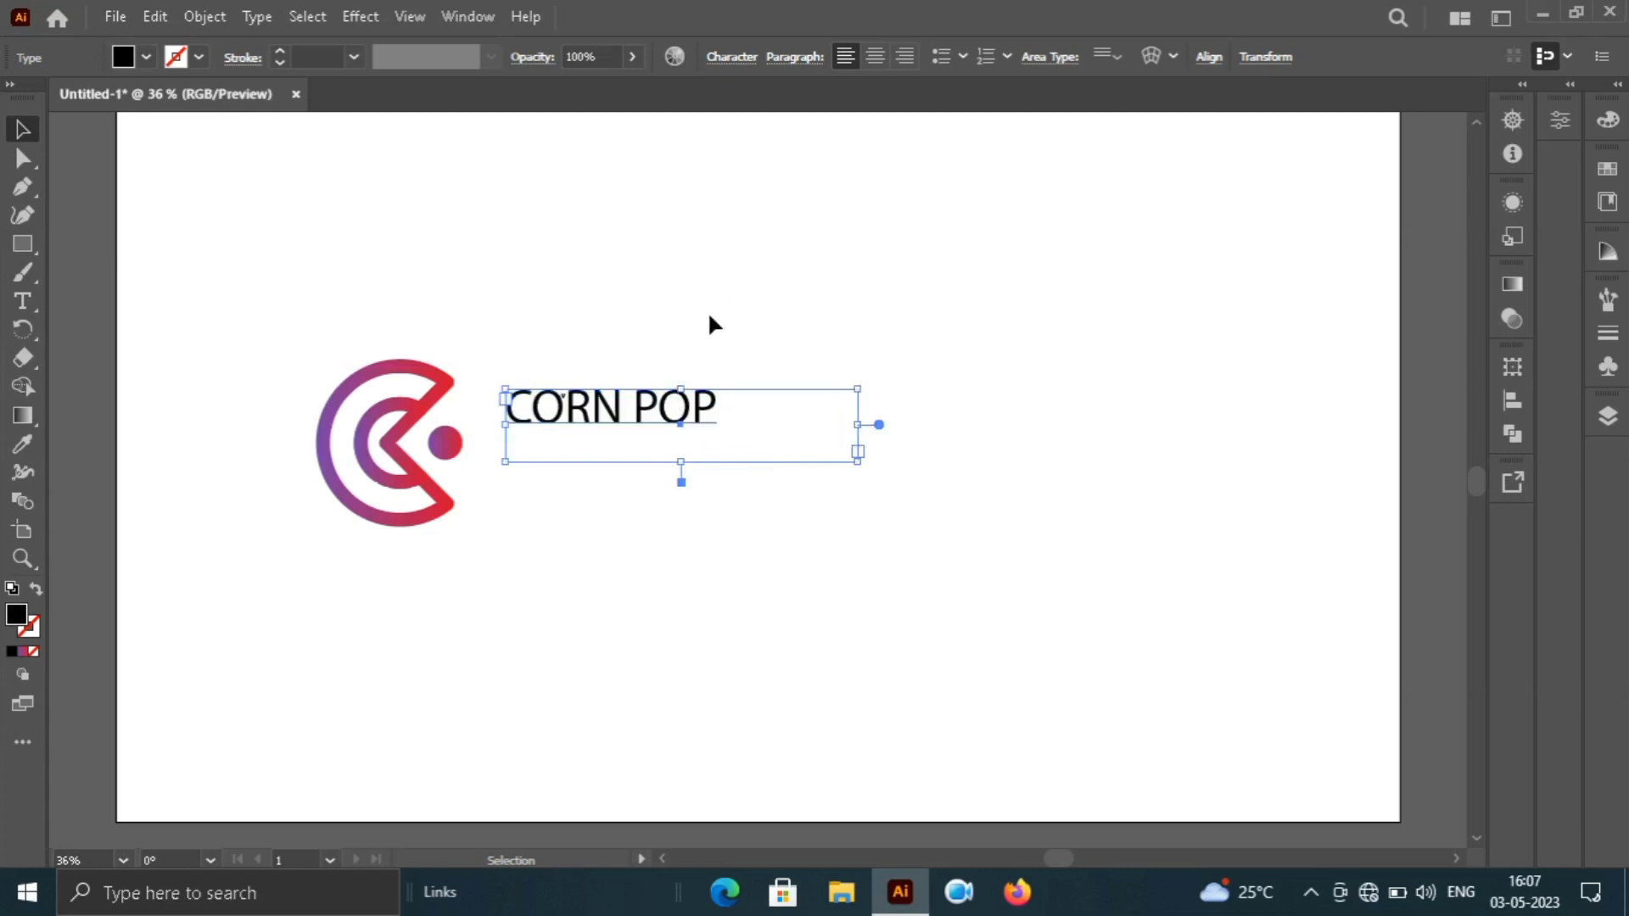
- Set the font size of the CORN POP text to 85 pt
key("t")
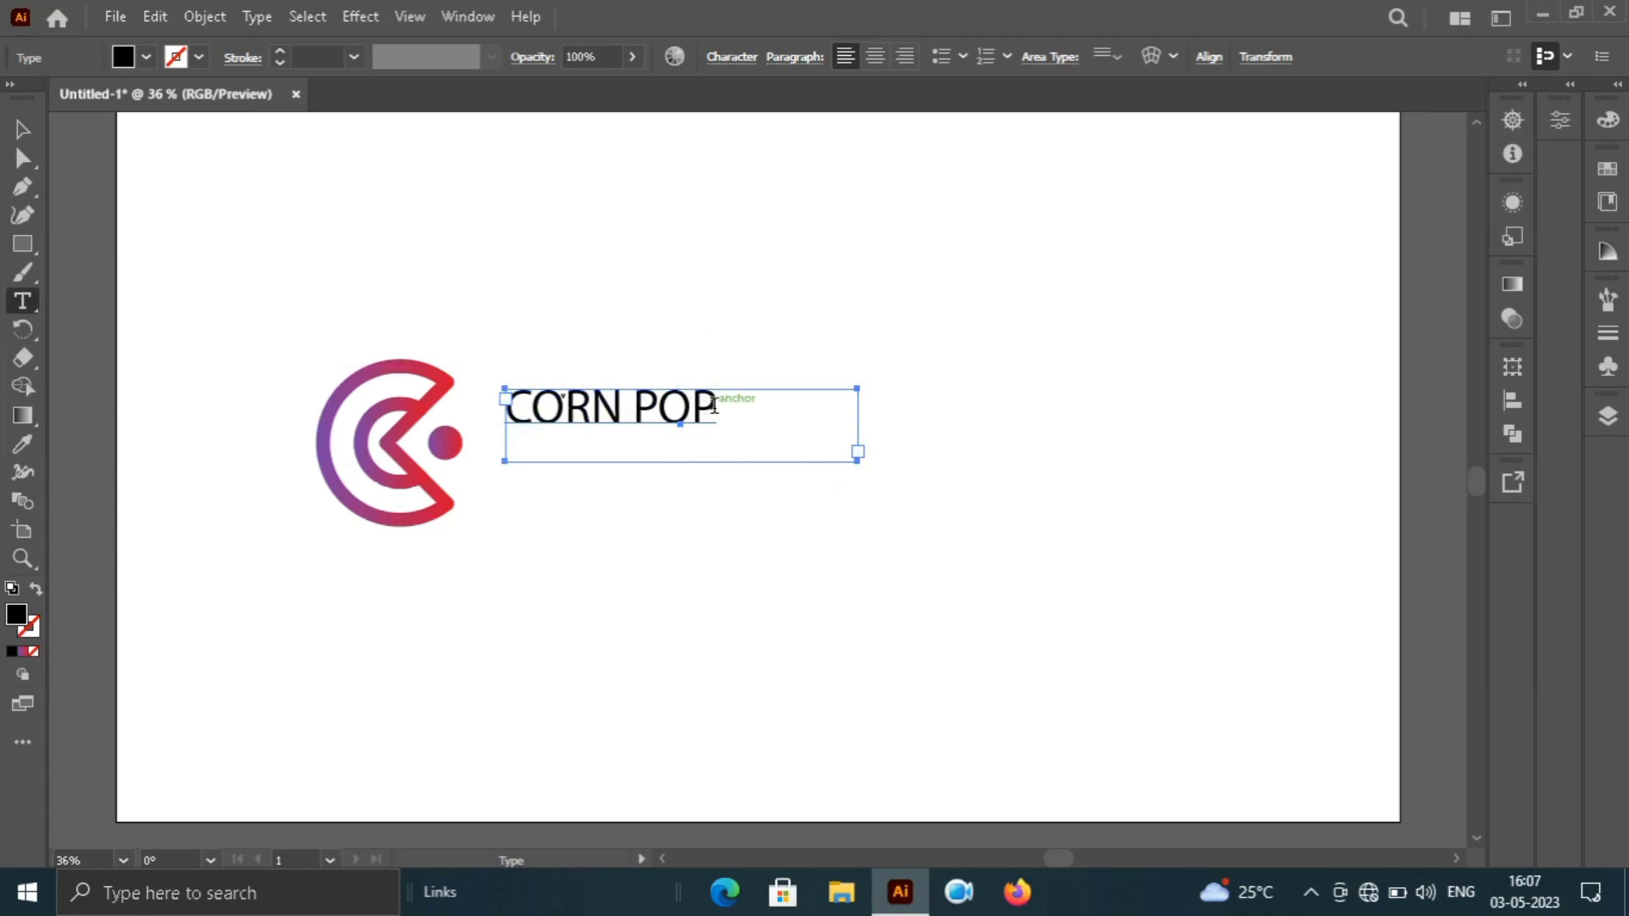
left_click_drag(718, 406, 501, 399)
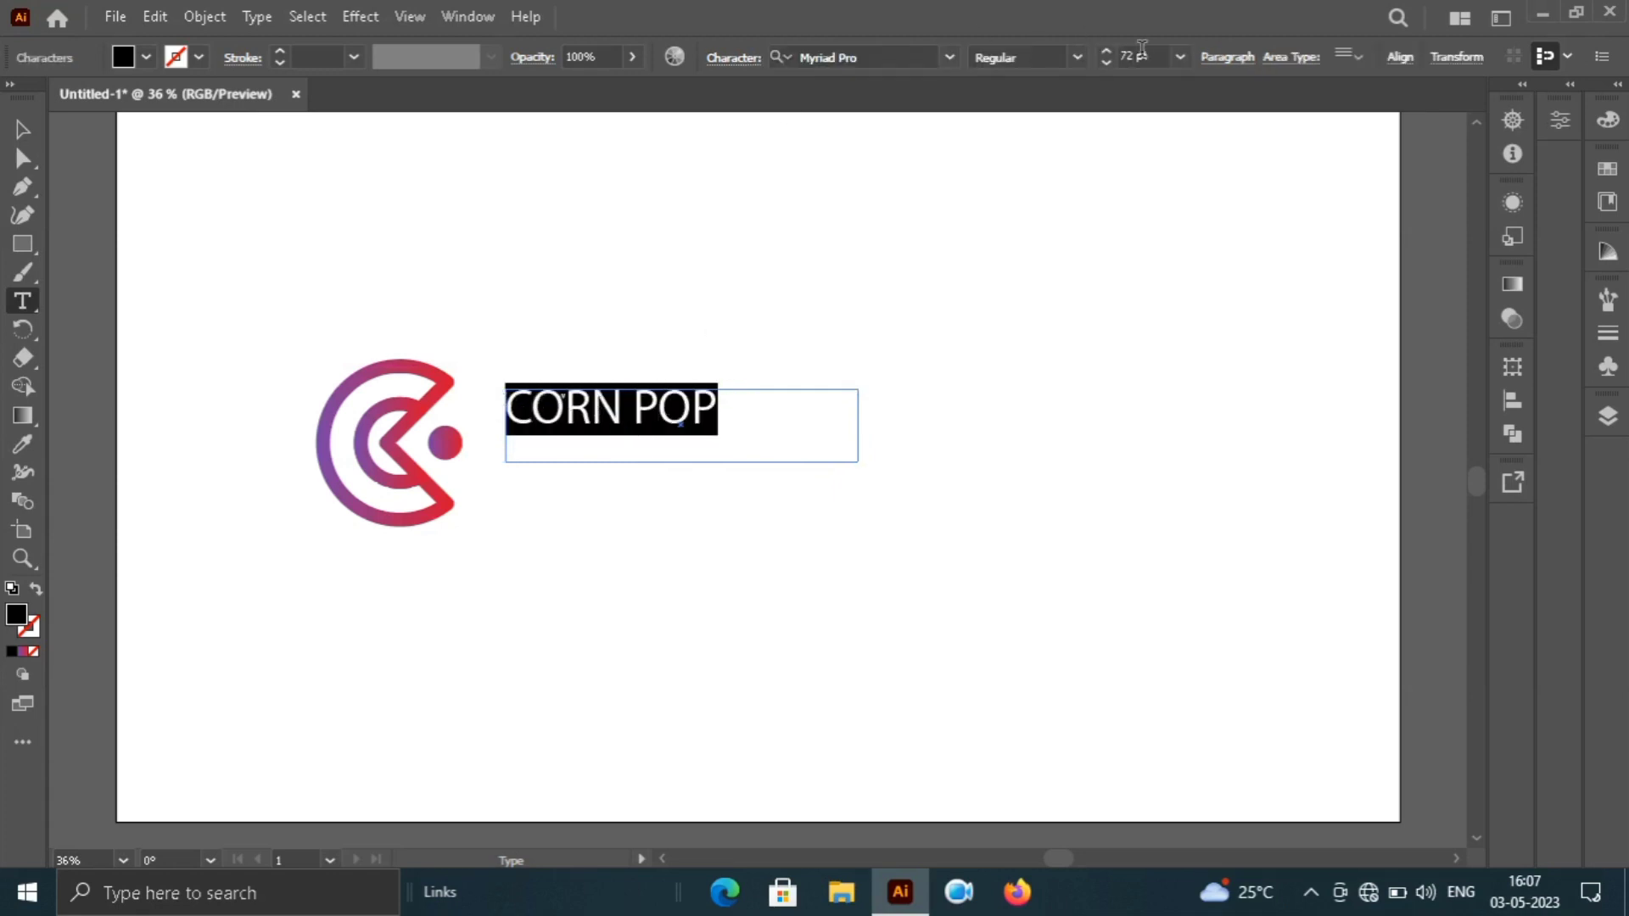
left_click(1151, 54)
key("Left")
key("Left")
key("Left")
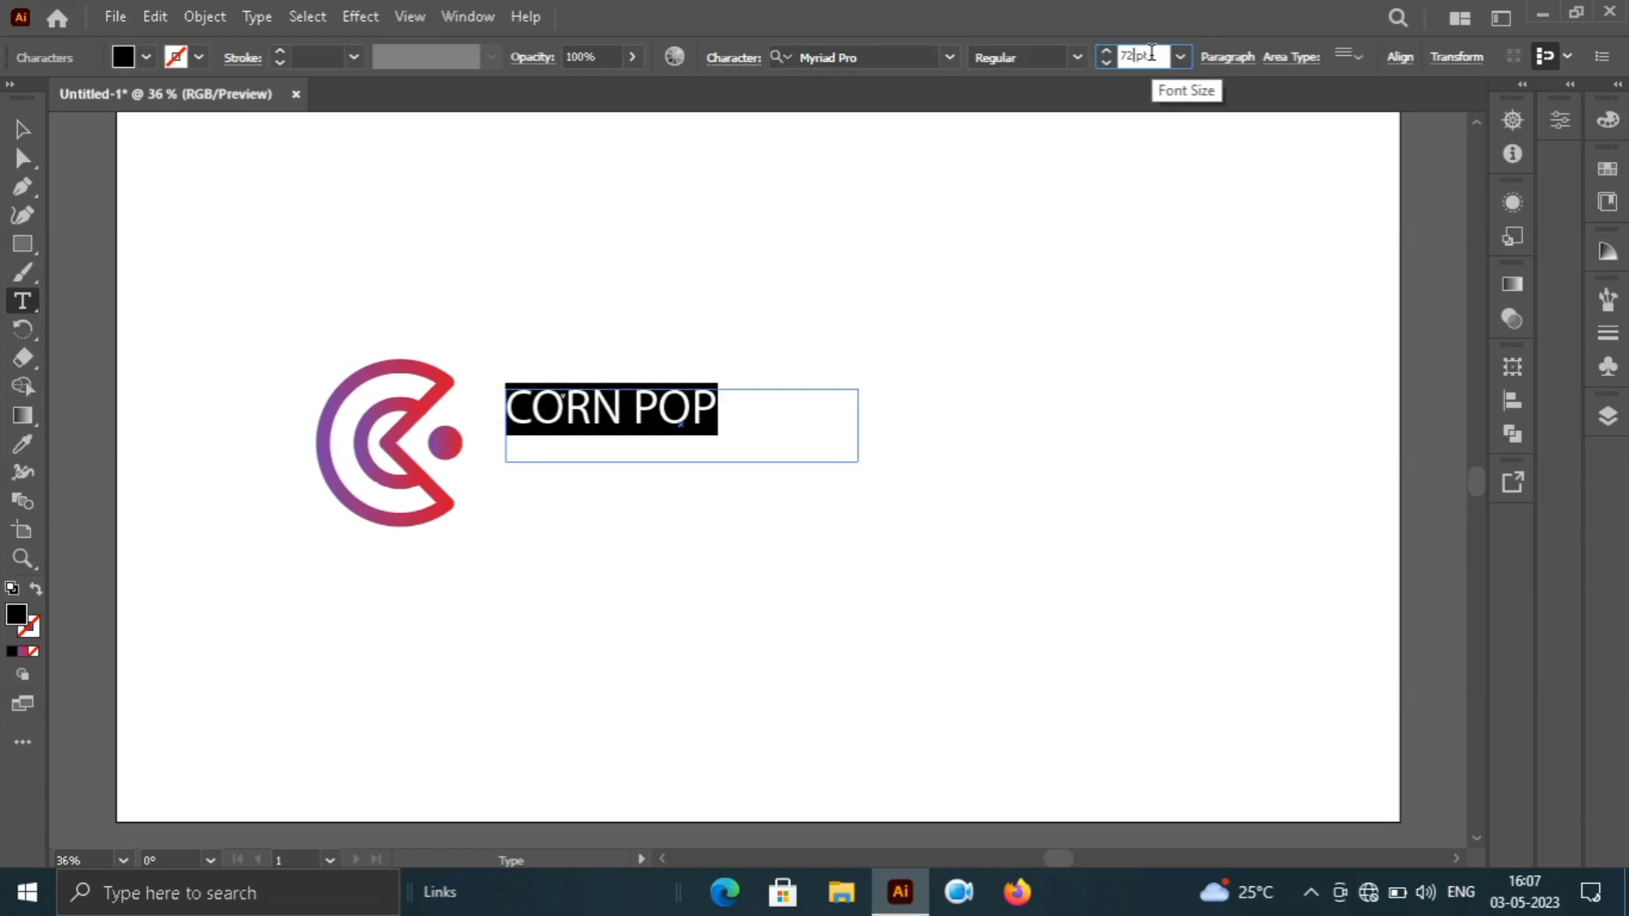
key("BackSpace")
key("BackSpace")
type("85")
key("Return")
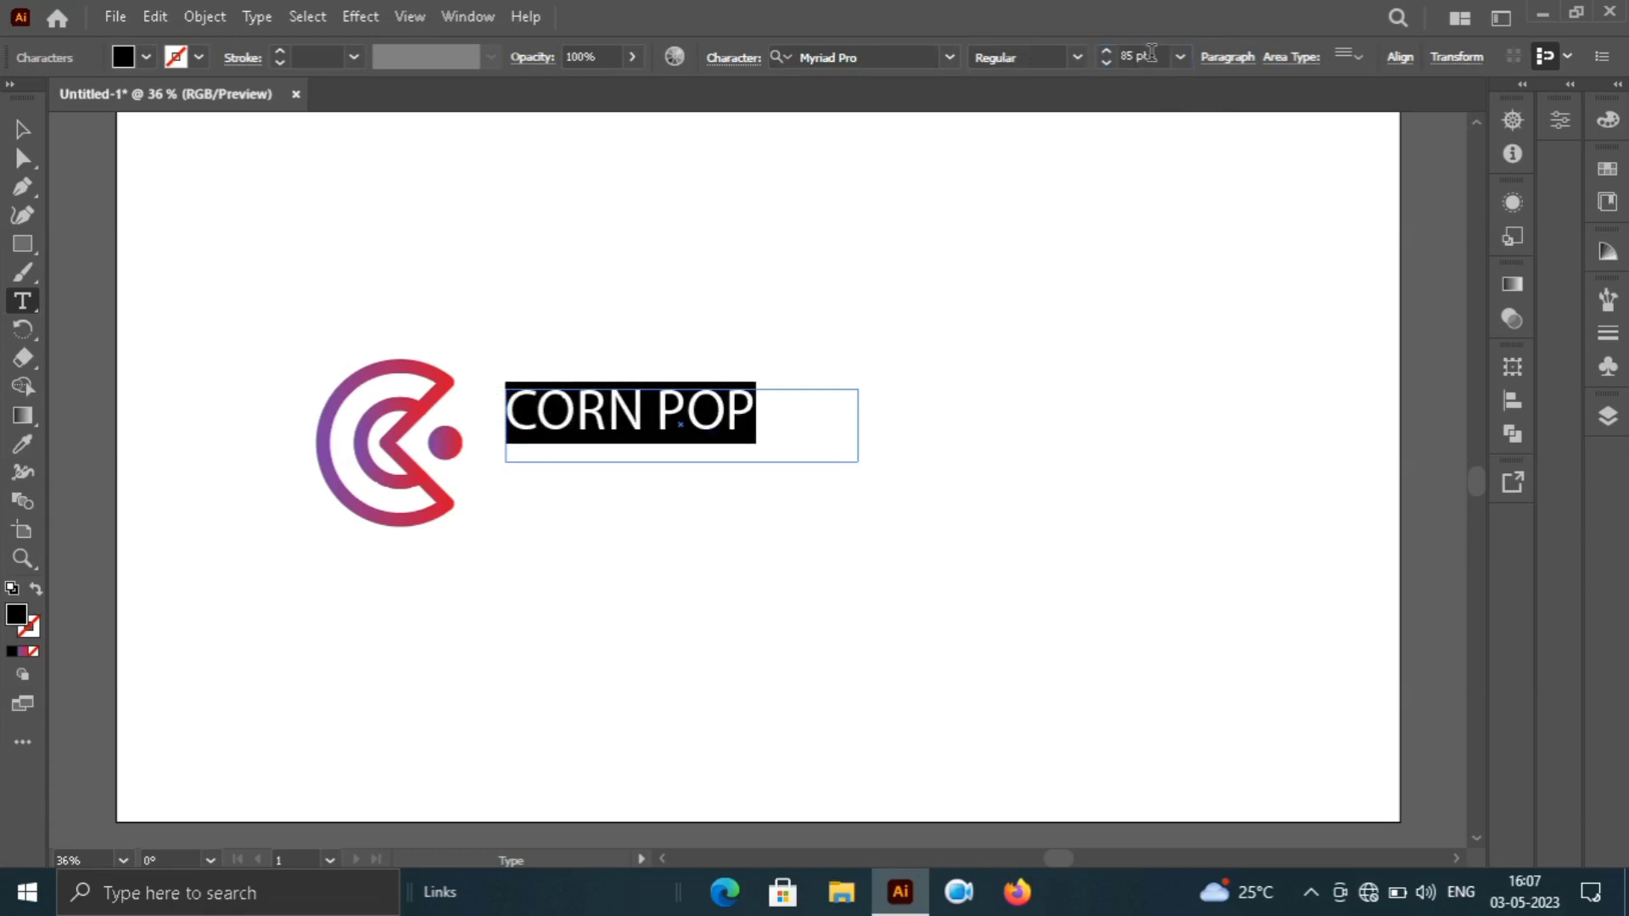
- Set the font size of the CORN POP text to 100 pt and deselect it
left_click(1151, 53)
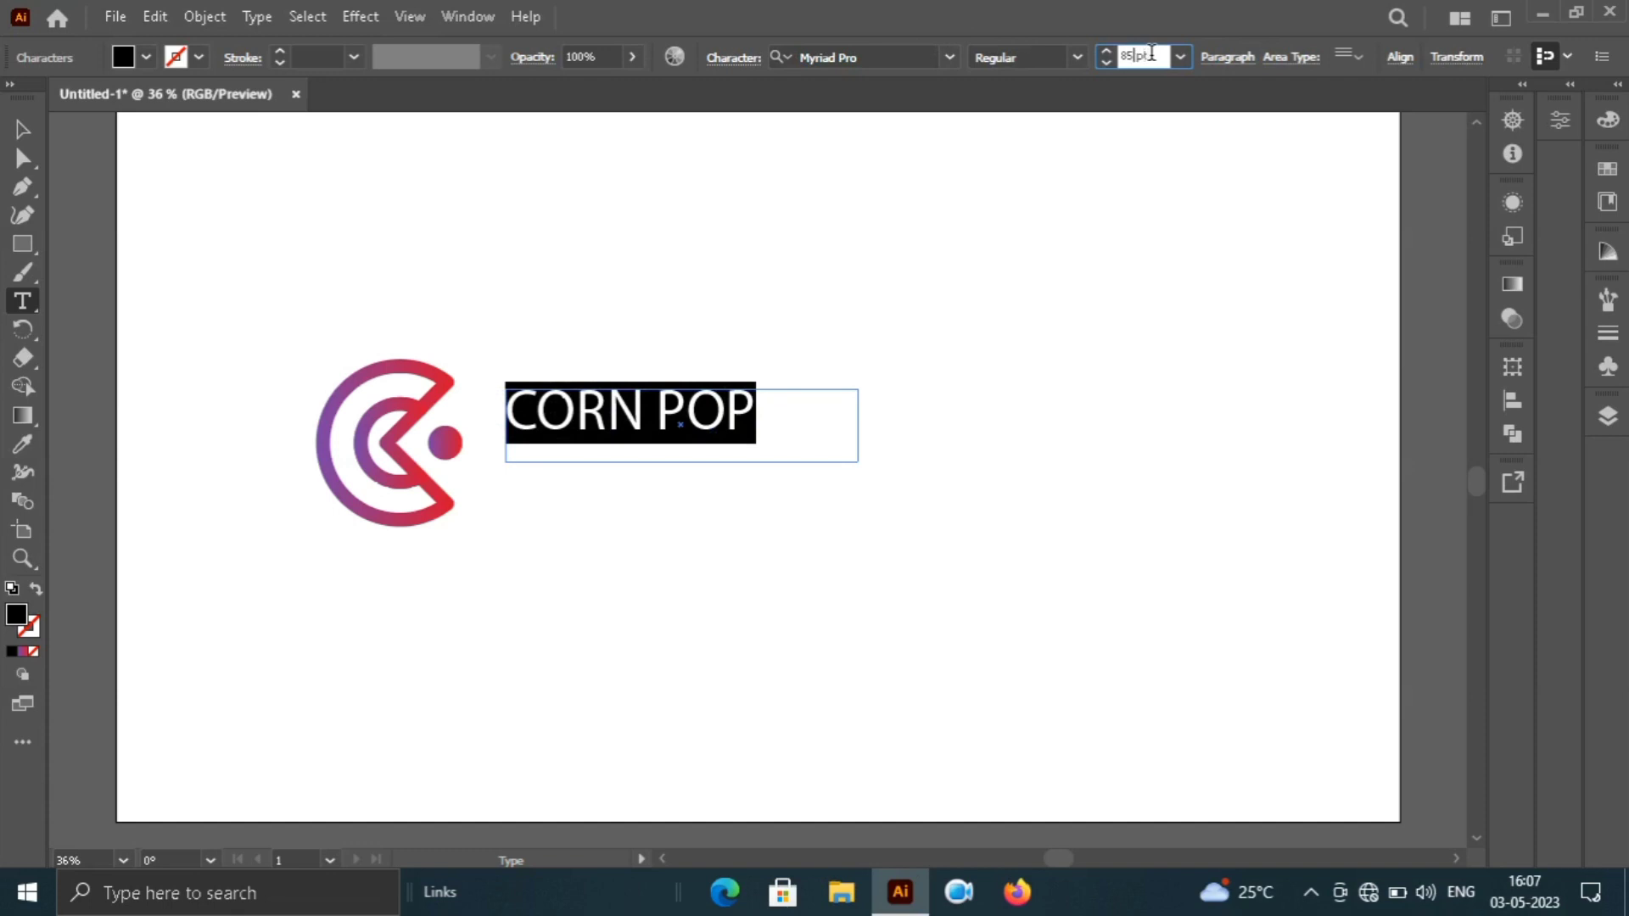
key("BackSpace")
key("BackSpace")
type("100")
key("Return")
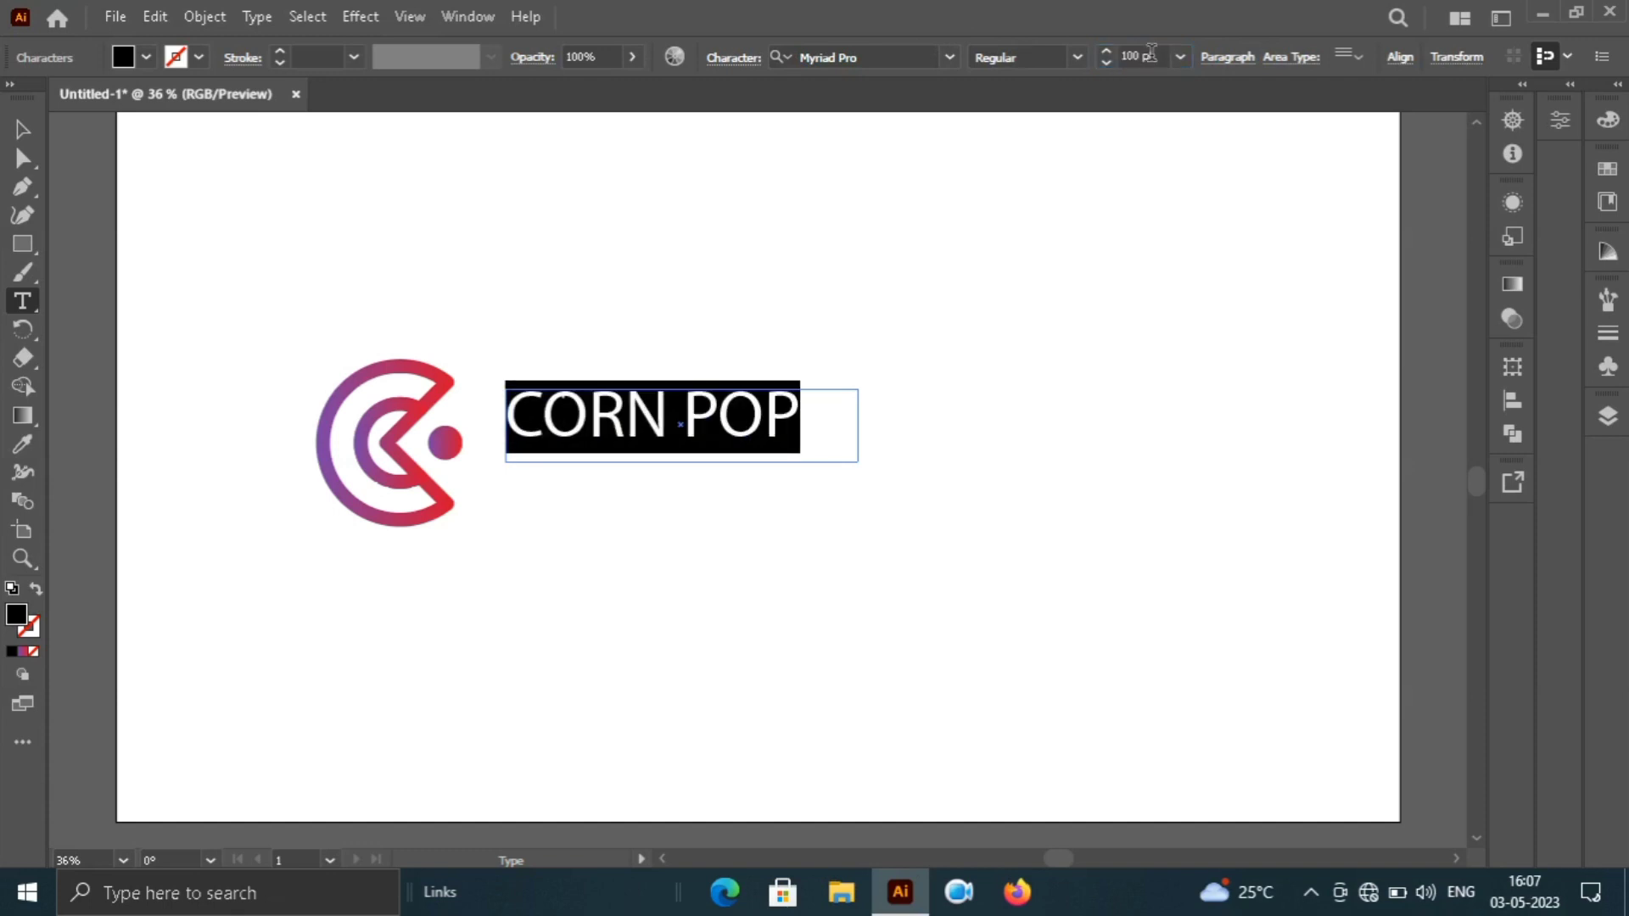
type("V")
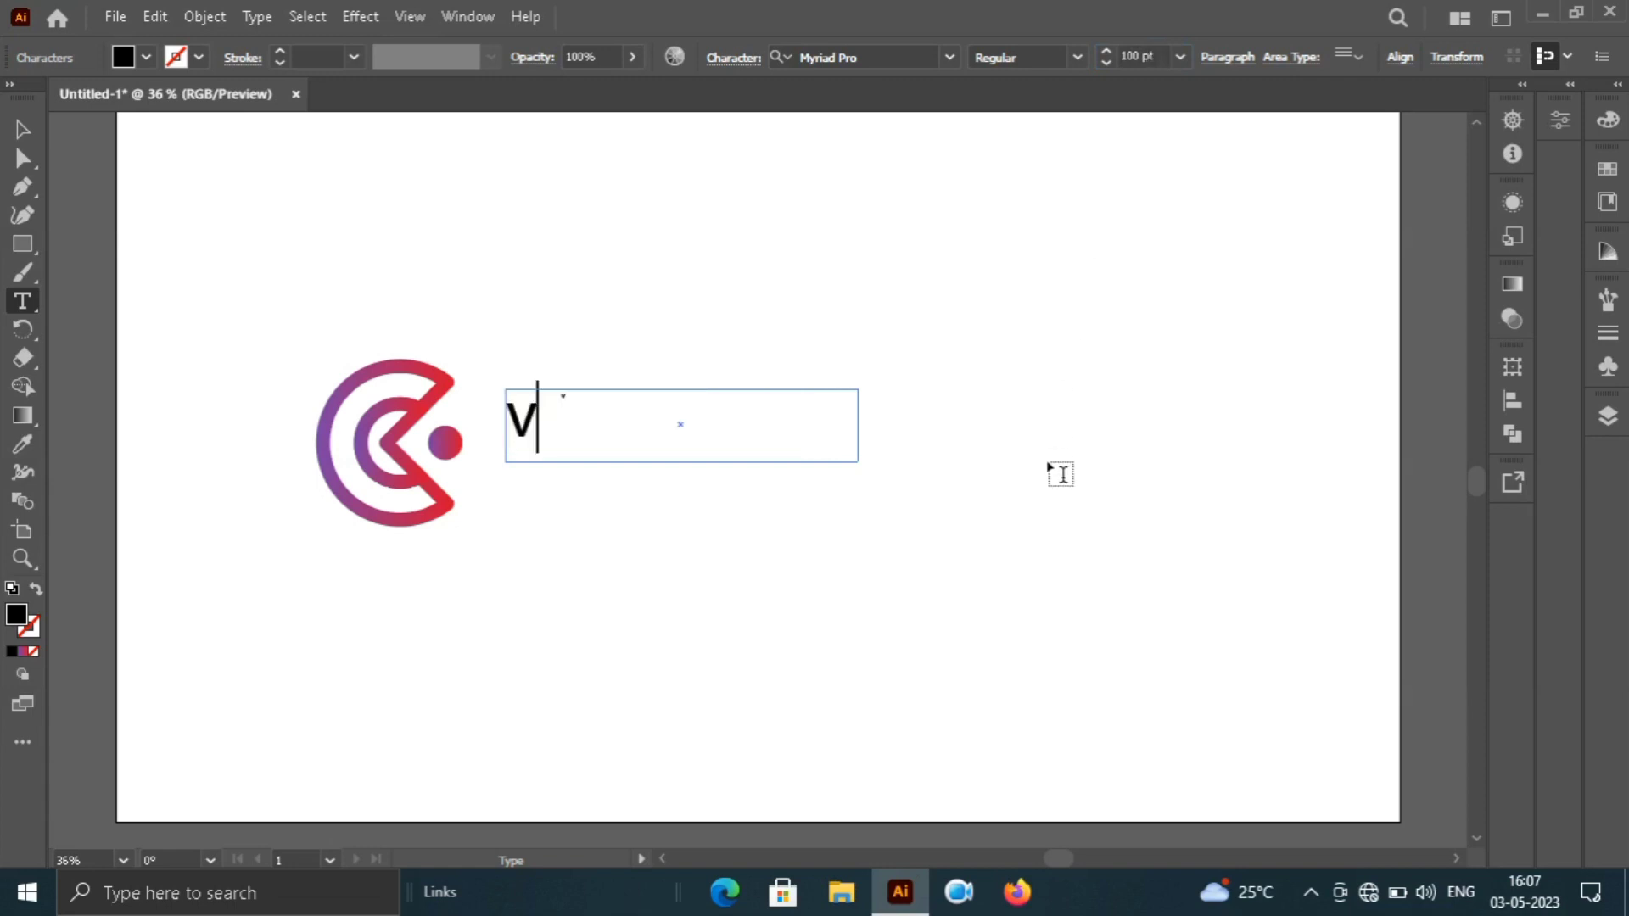
key("ctrl+z")
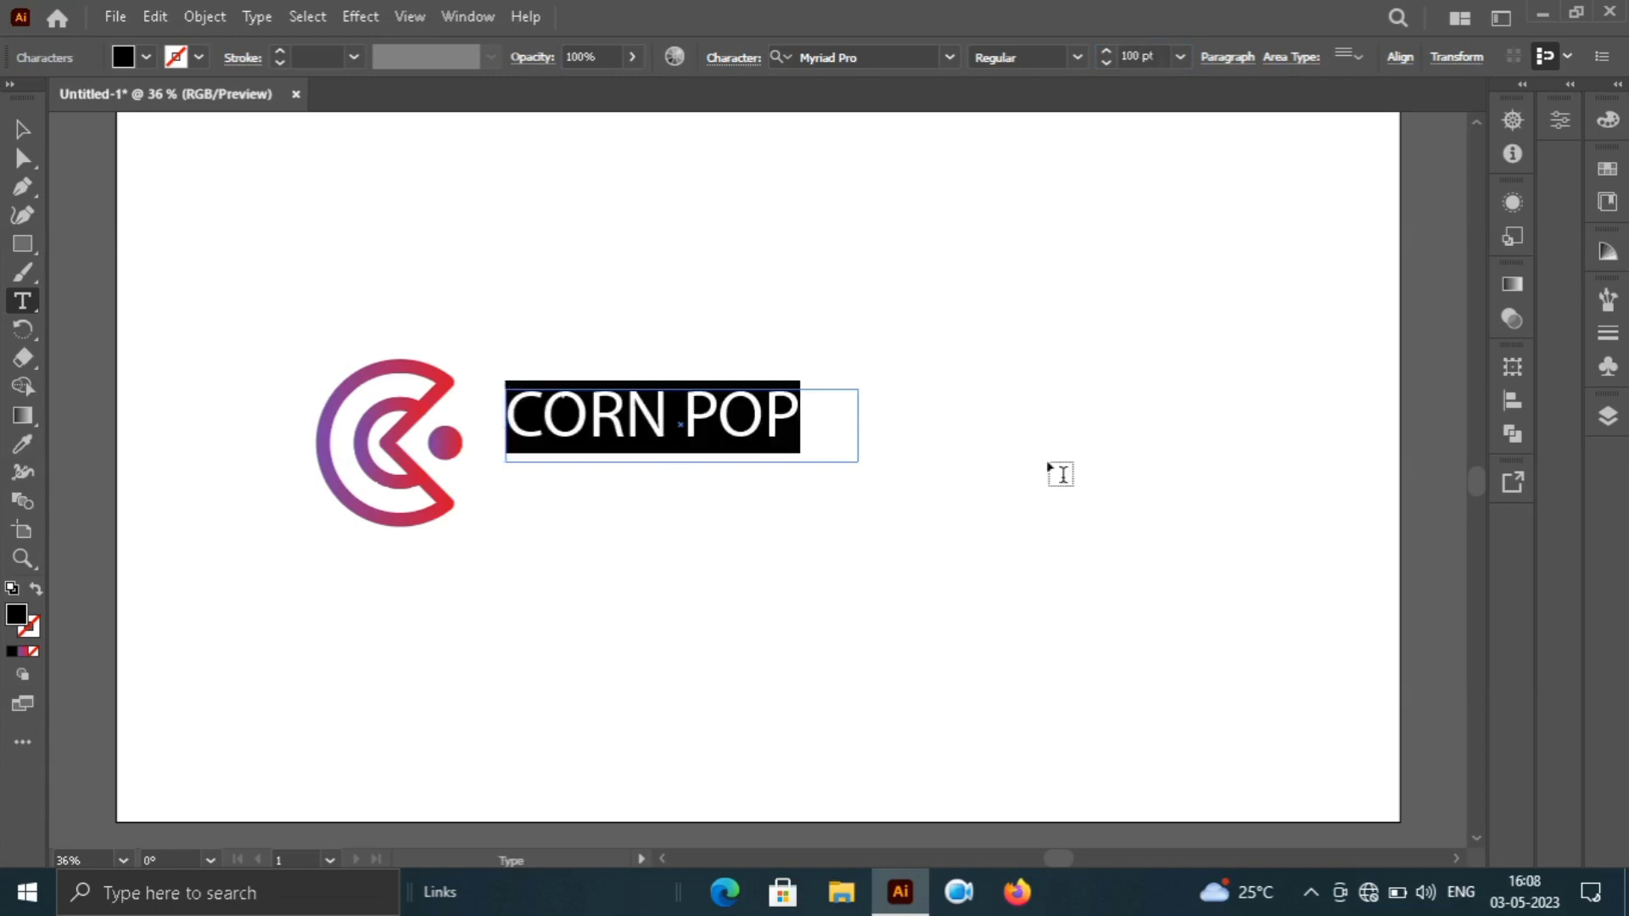
key("ctrl+shift+a")
key("v")
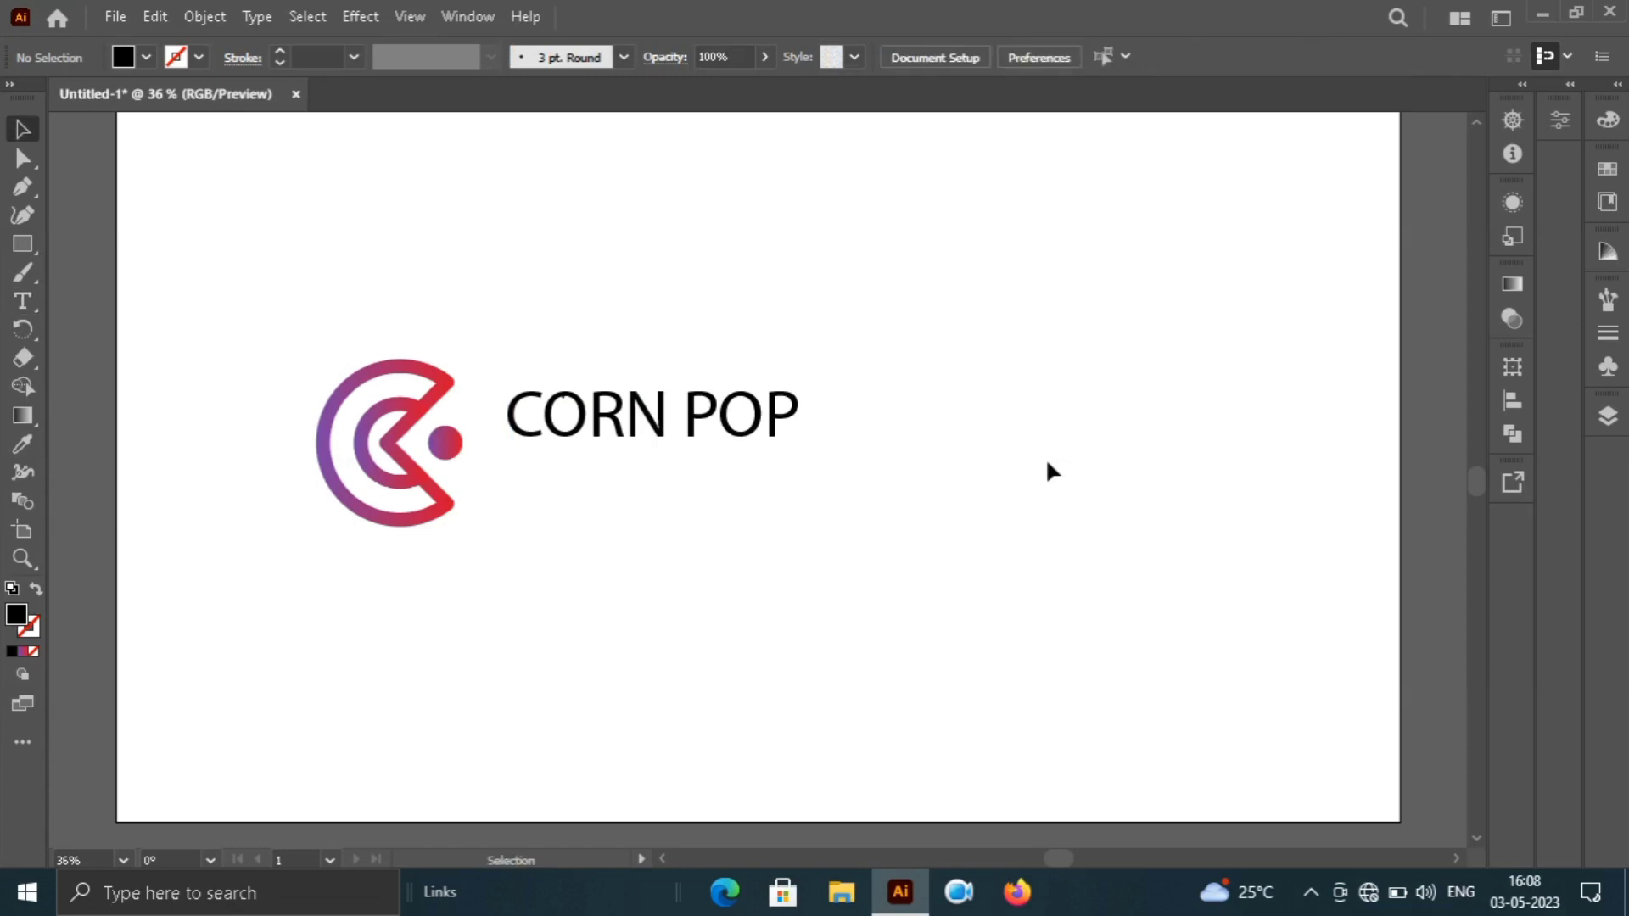
- Move the CORN POP text slightly right and down so it sits beside the logo mark's middle
left_click(713, 425)
left_click_drag(696, 425, 721, 448)
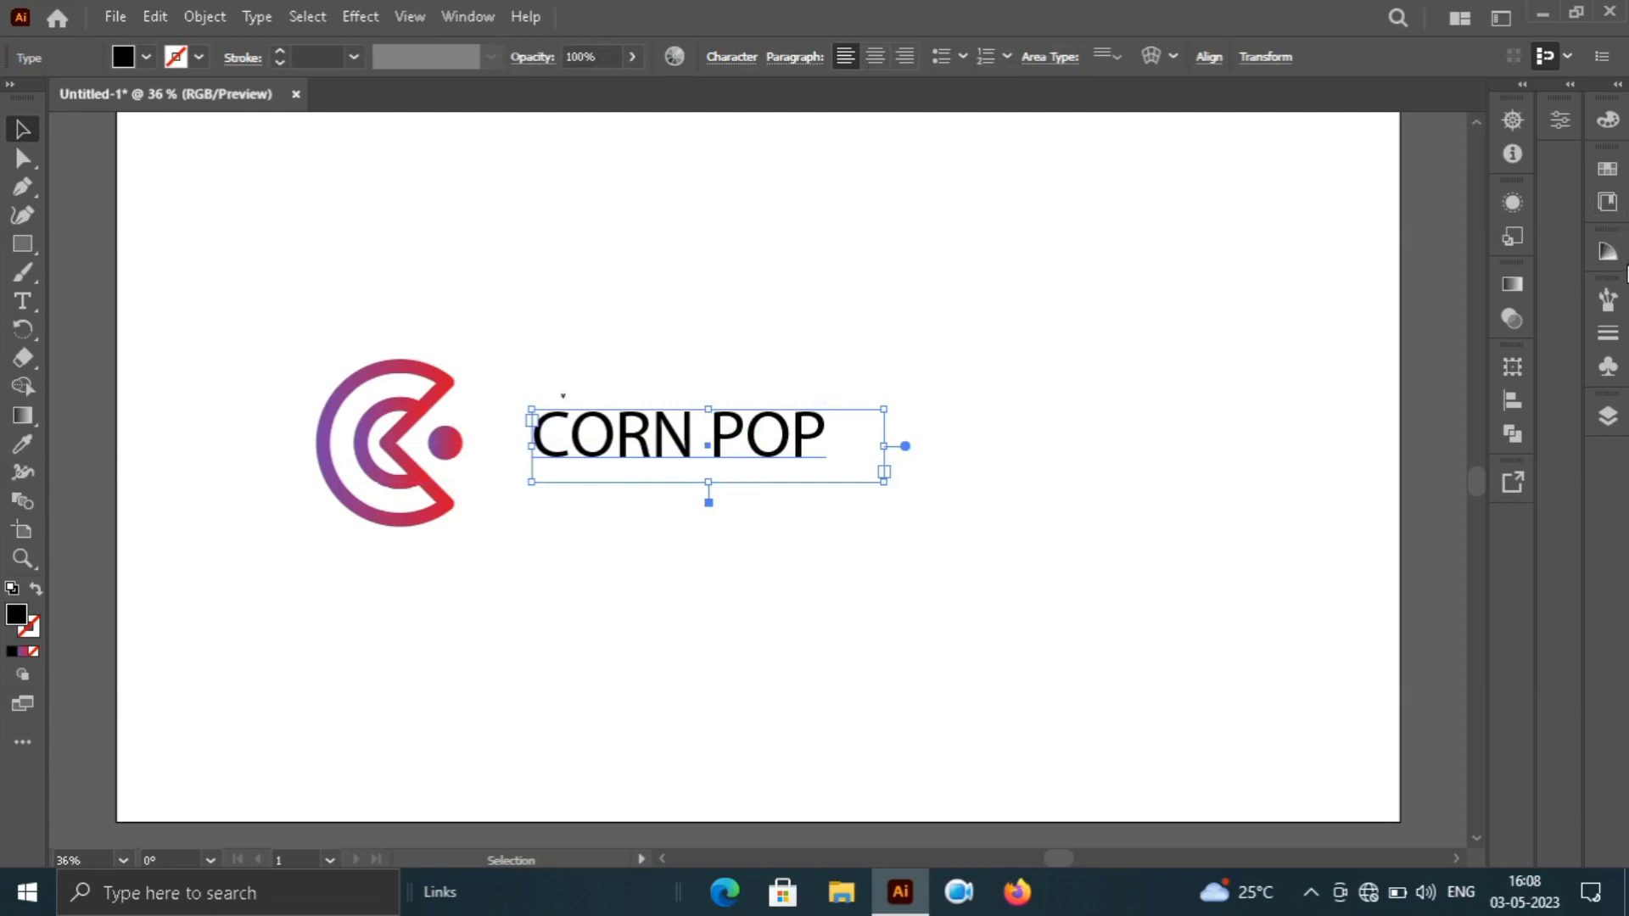
- Set the CORN POP text's font to LEMON MILK, widen its frame to fit both words on one line, and deselect it
left_click(742, 55)
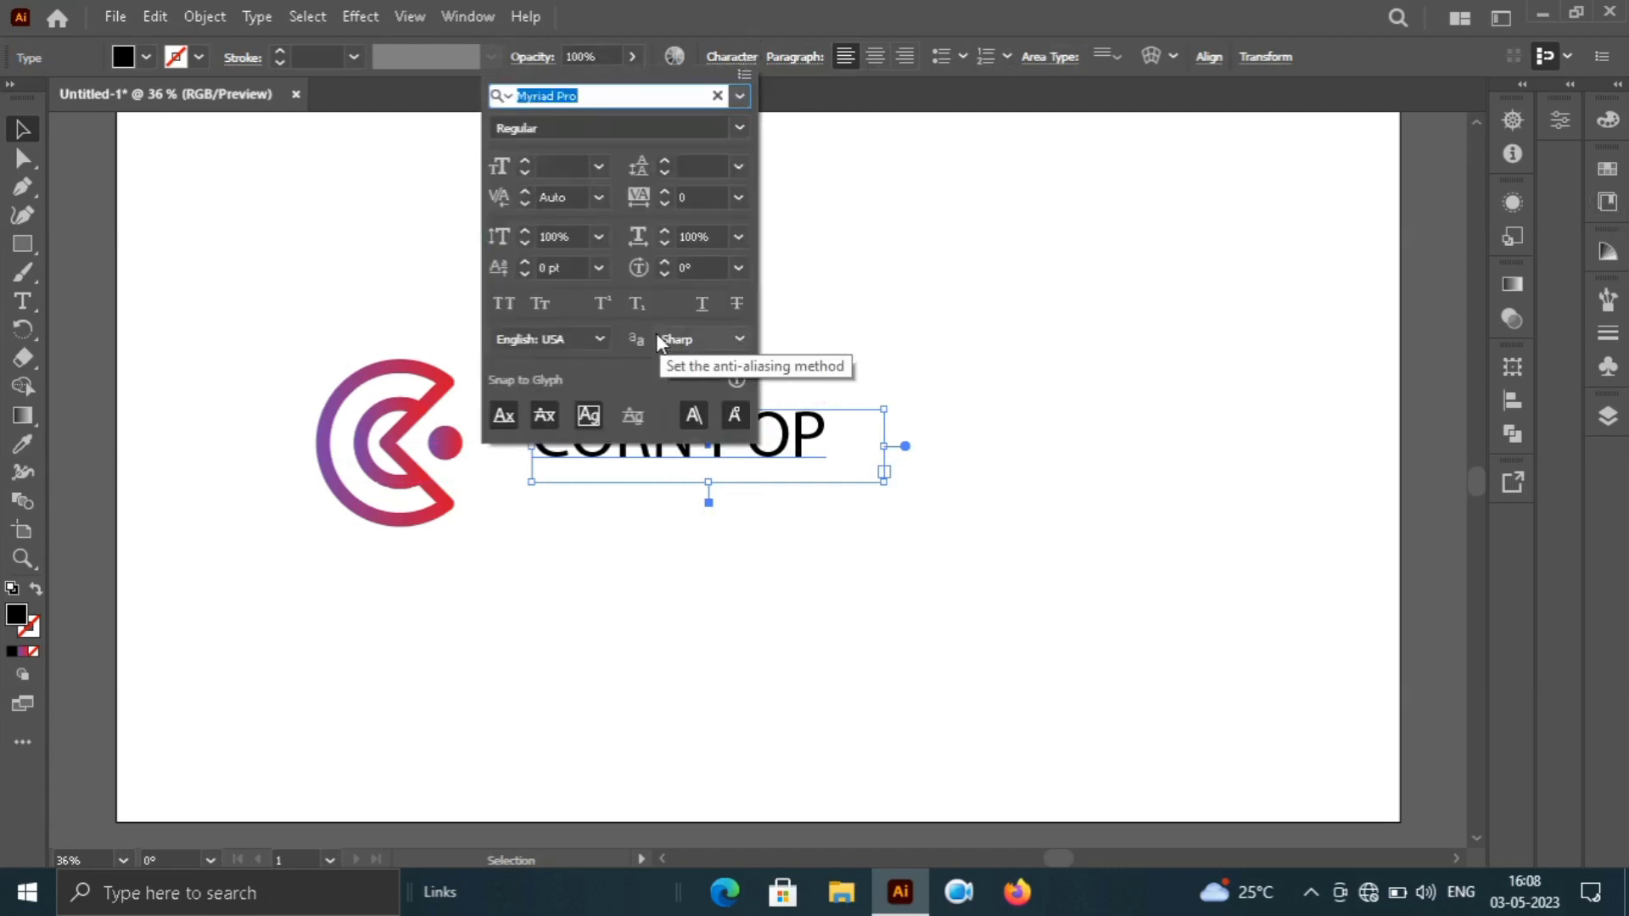
left_click(740, 97)
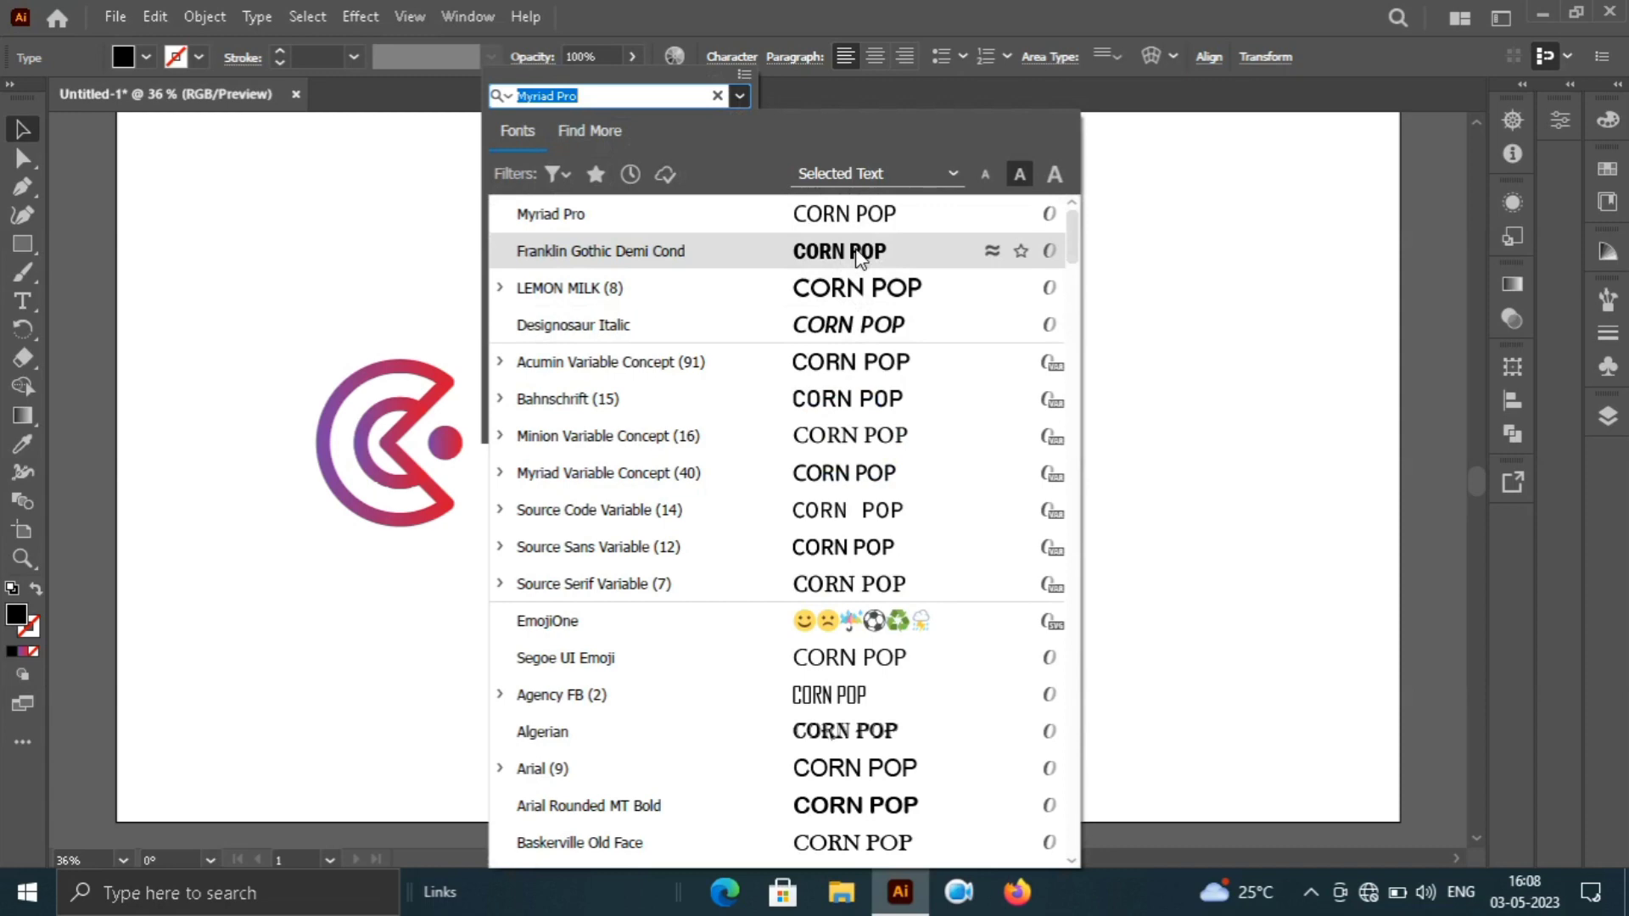
left_click(855, 293)
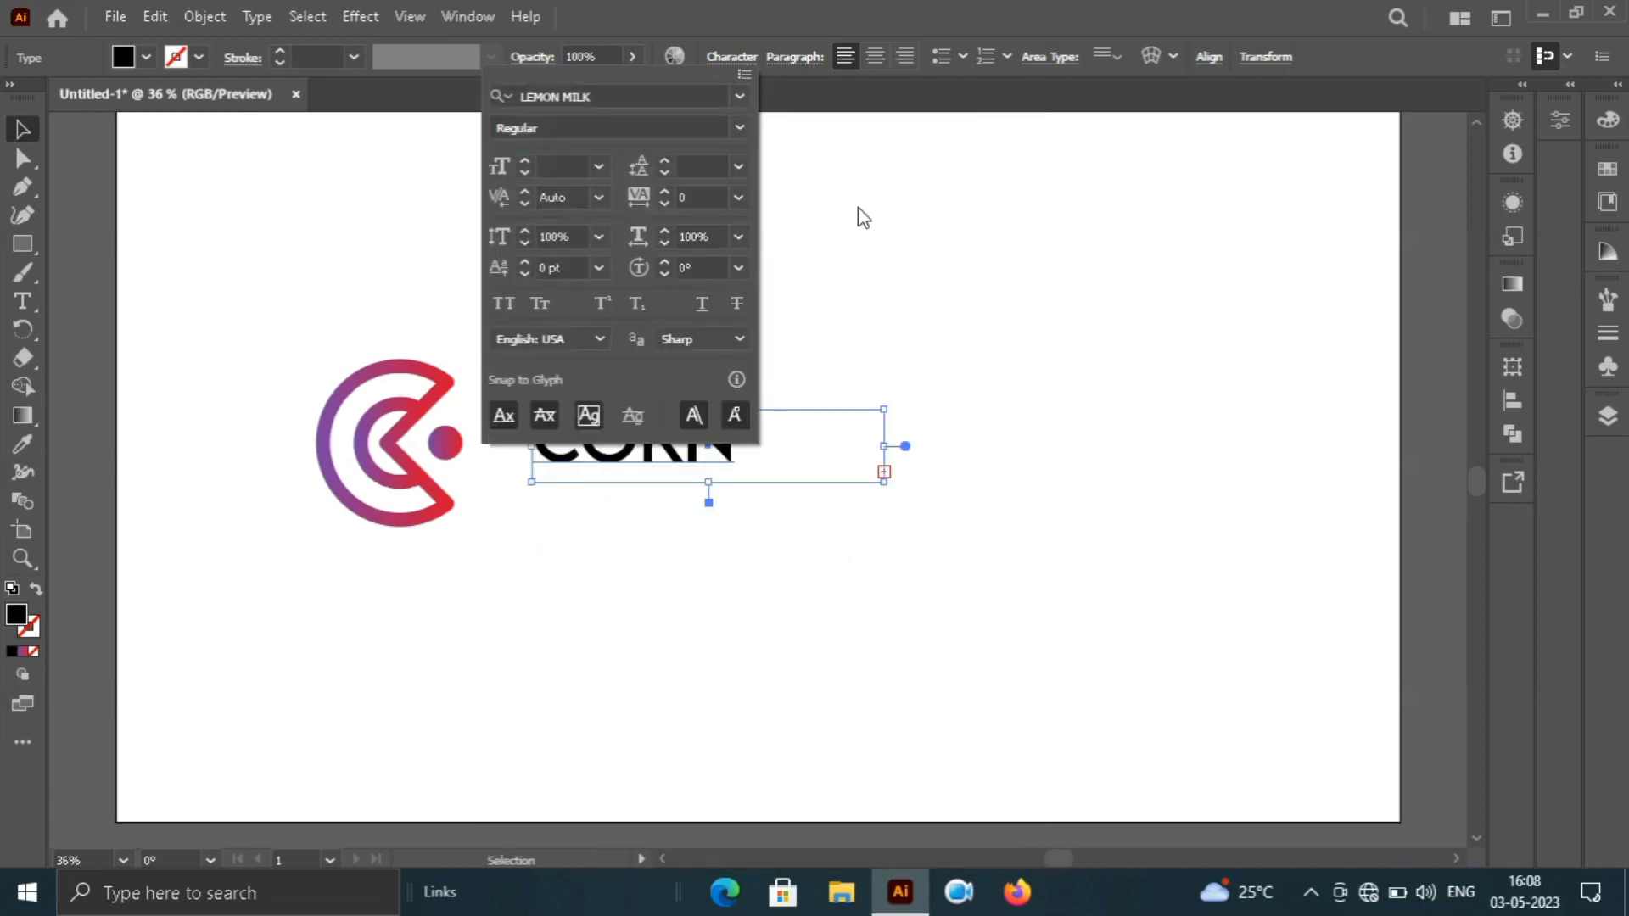
left_click(872, 237)
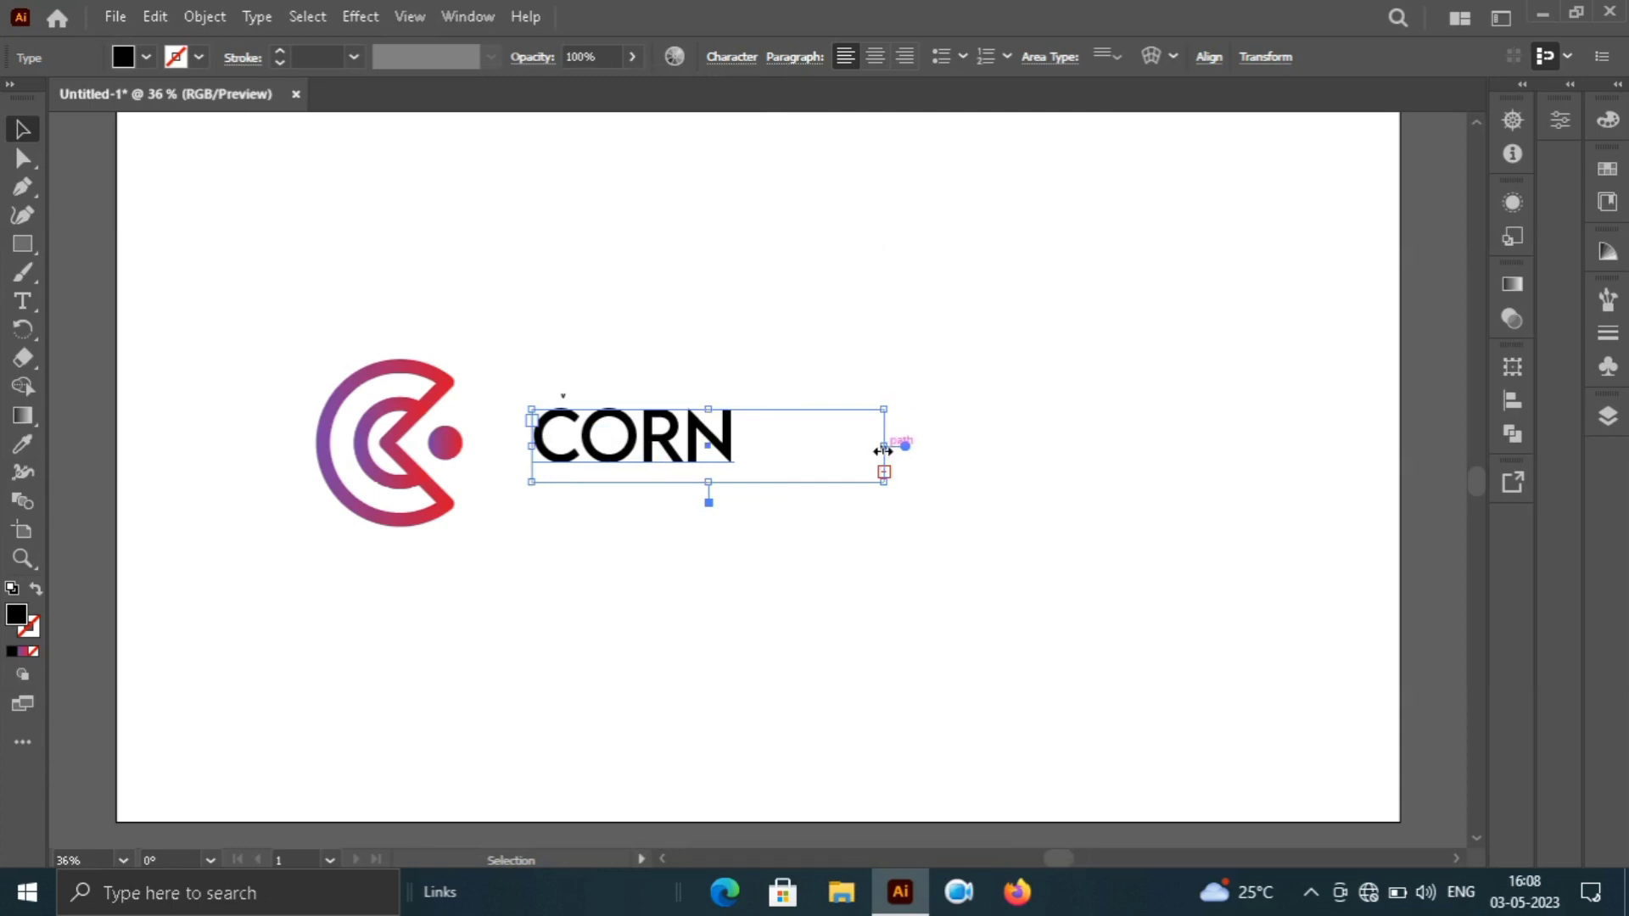
left_click_drag(885, 446, 913, 463)
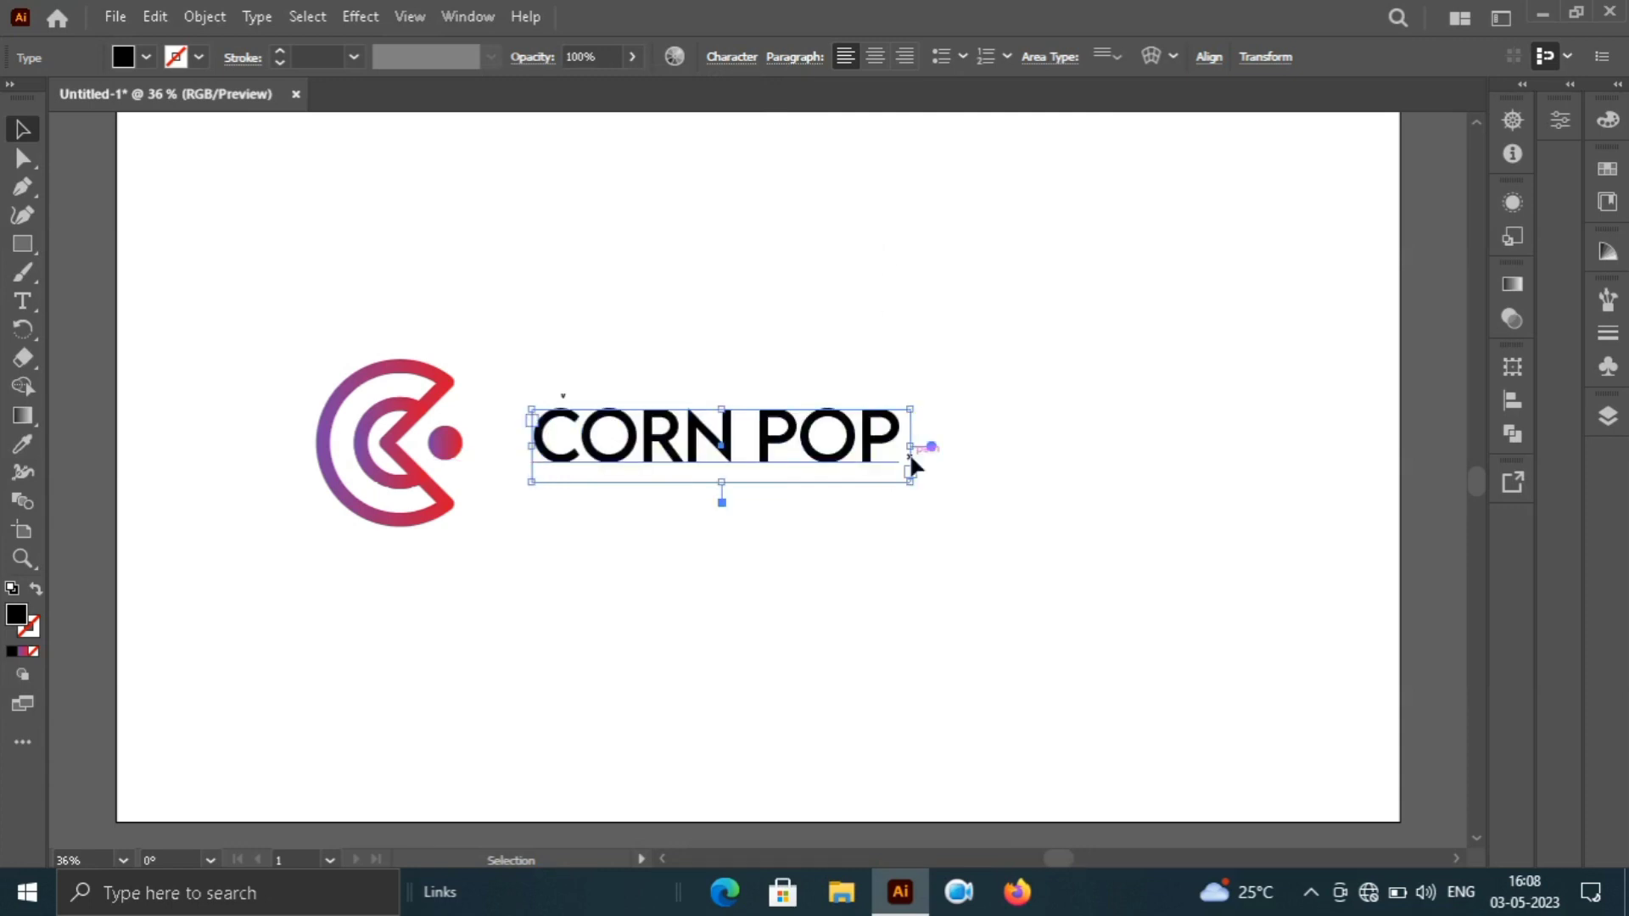
left_click(997, 501)
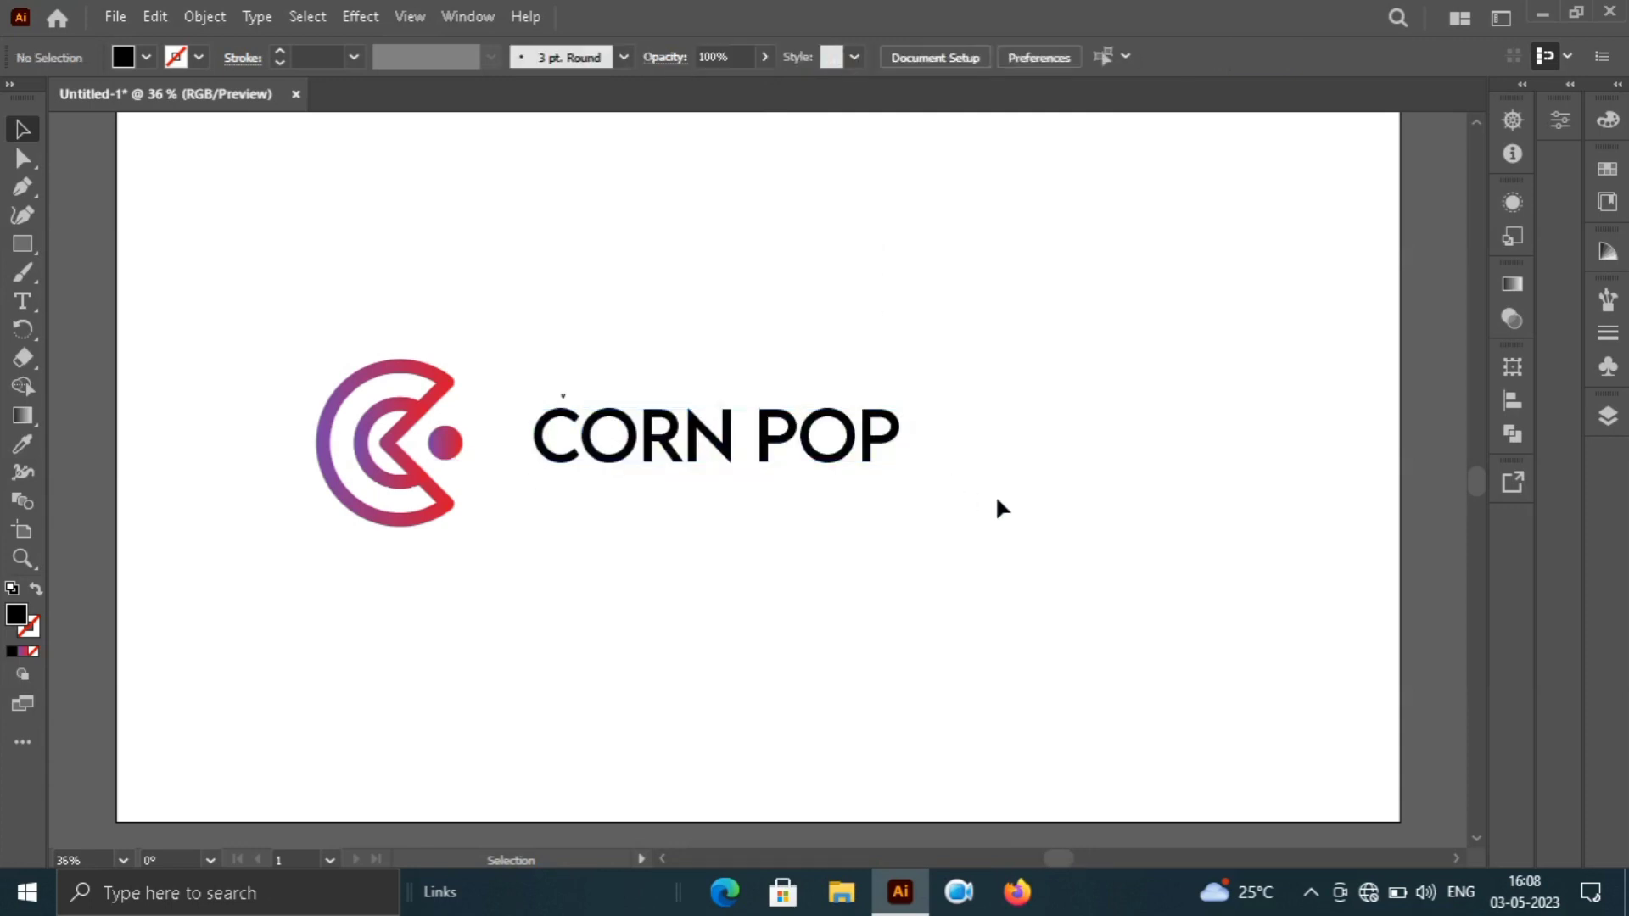
- Select the CORN POP text and open its character settings
left_click(859, 454)
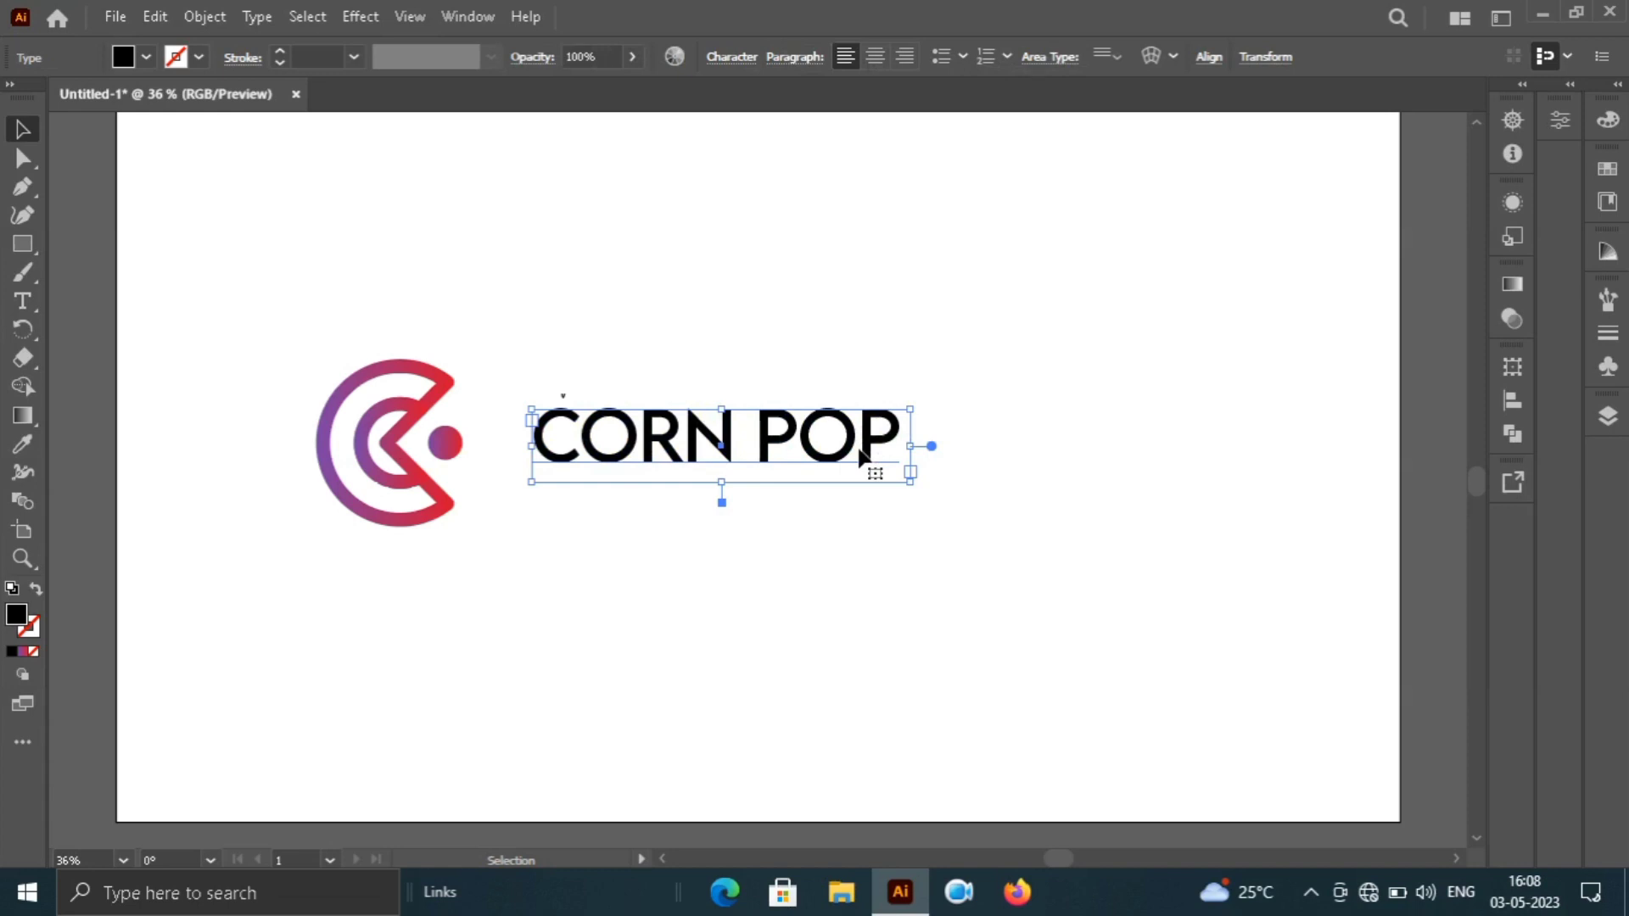
left_click(731, 57)
key("a")
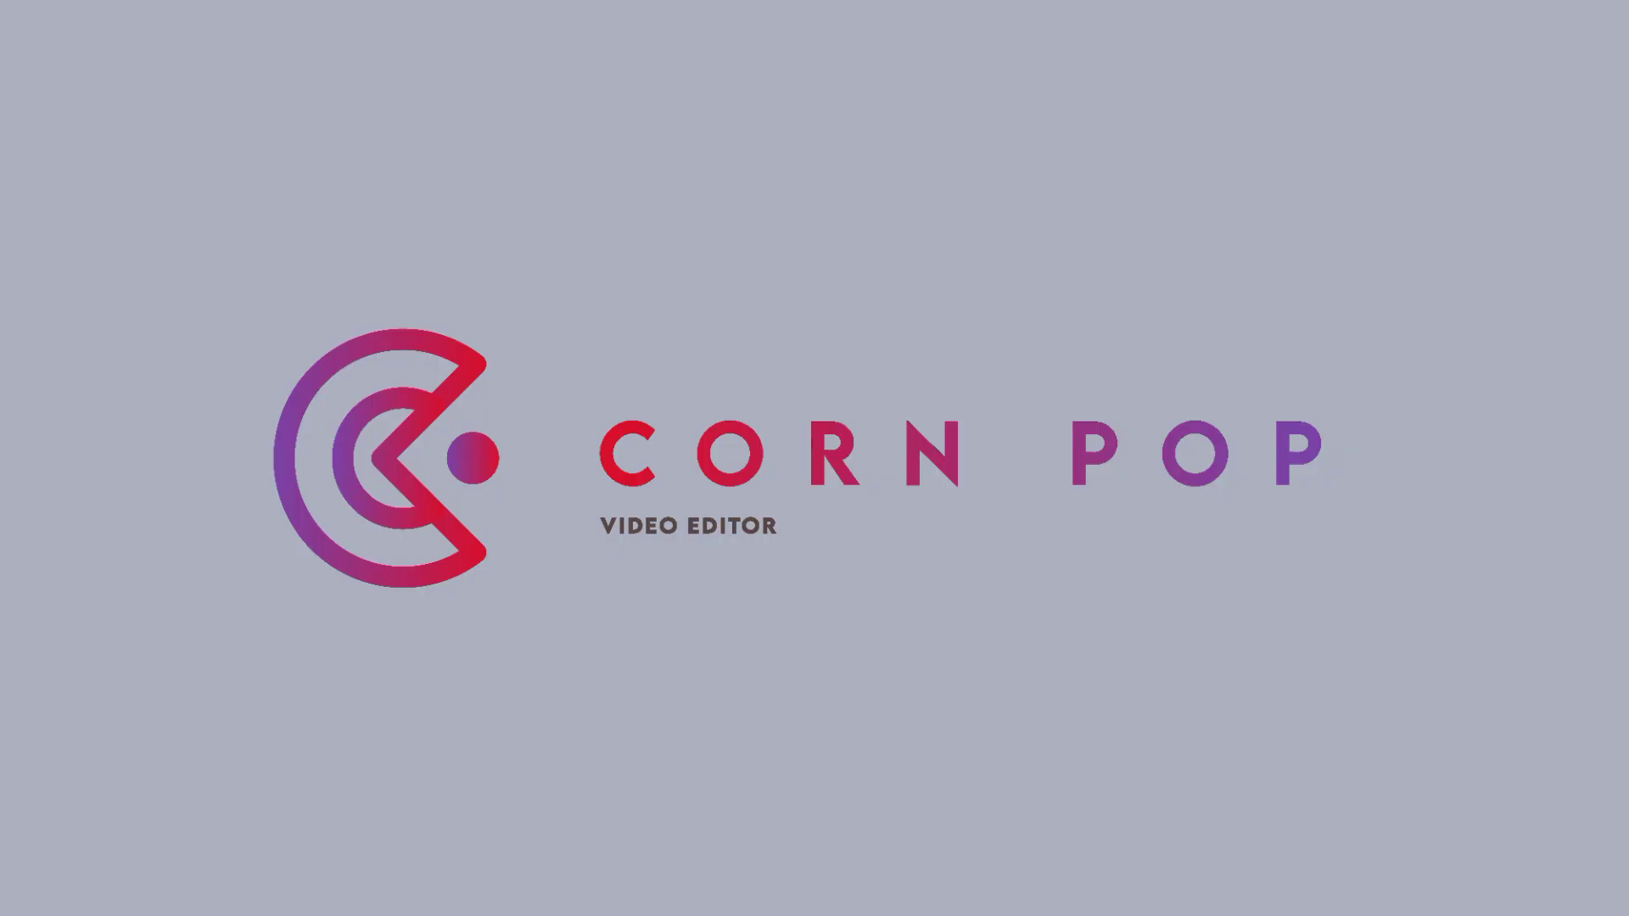